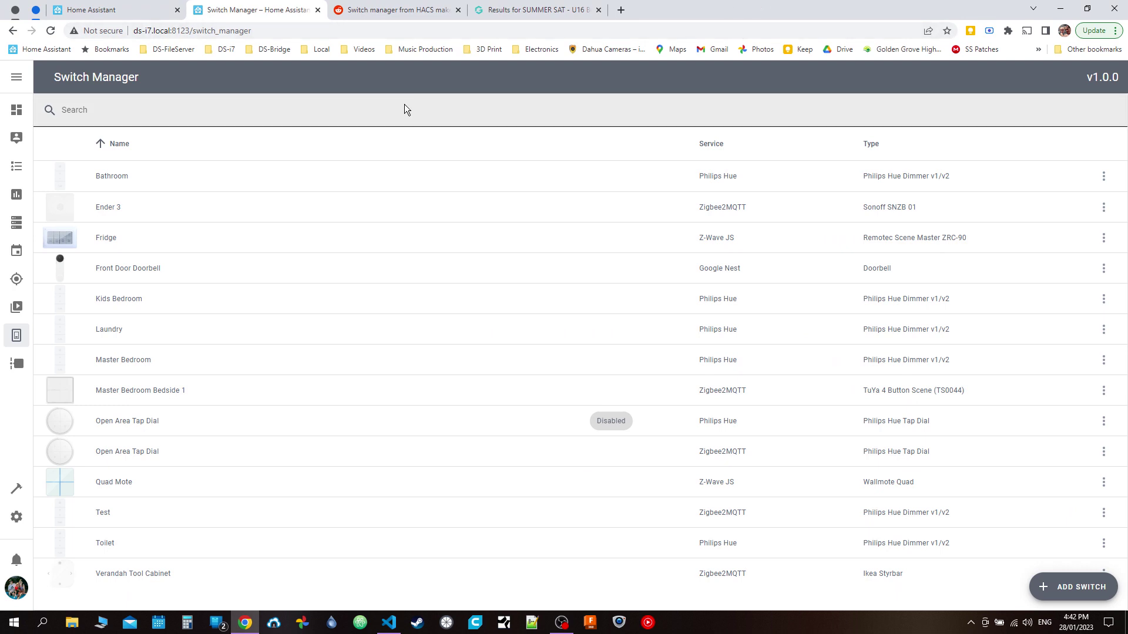
Step: Switch to the Reddit r/homeassistant thread about Switch Manager from HACS
{"action": "left_click", "coordinate": [401, 9]}
Step: Read through the thread's 13 comments, briefly highlighting one comment's opening lines
{"action": "scroll", "coordinate": [81, 212], "scroll_direction": "up", "scroll_amount": 7}
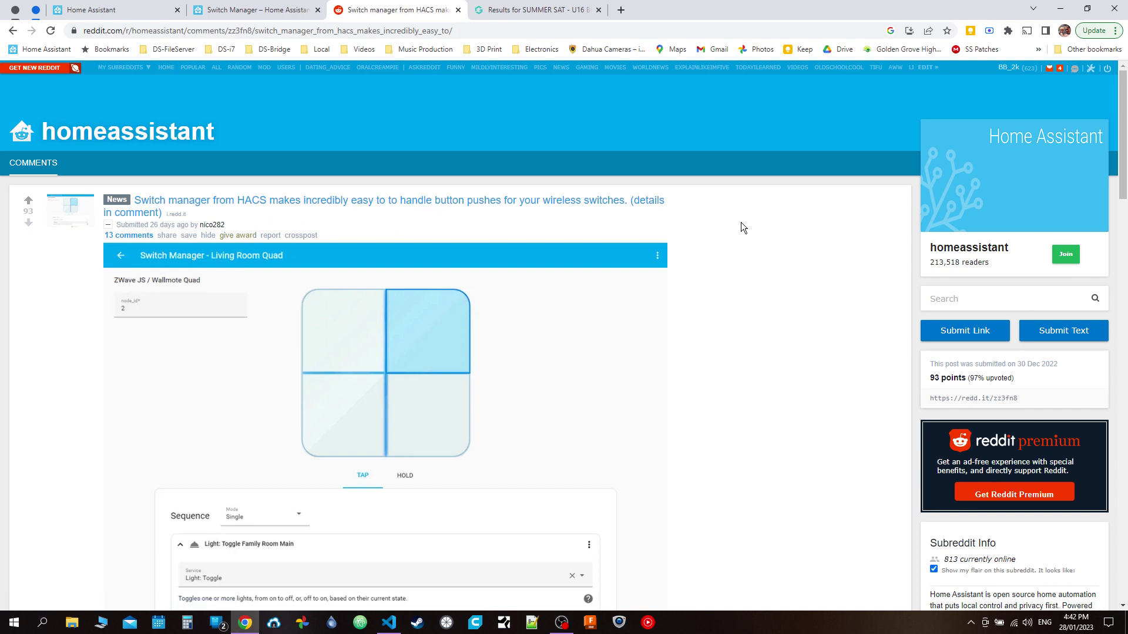
{"action": "scroll", "coordinate": [611, 308], "scroll_direction": "down", "scroll_amount": 7}
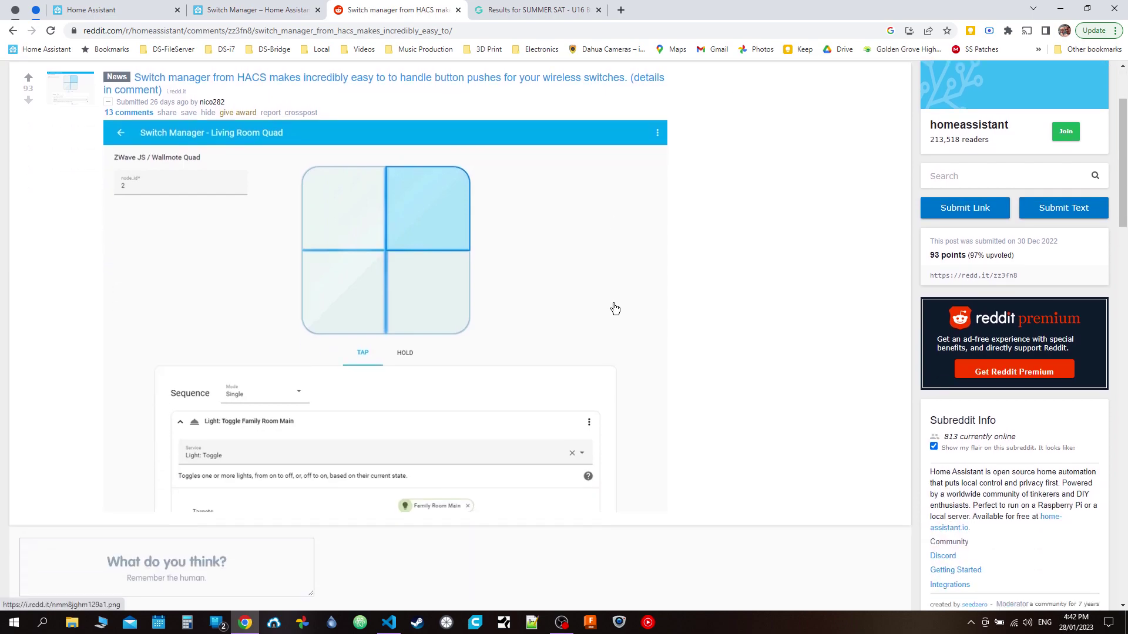
{"action": "scroll", "coordinate": [248, 368], "scroll_direction": "down", "scroll_amount": 4}
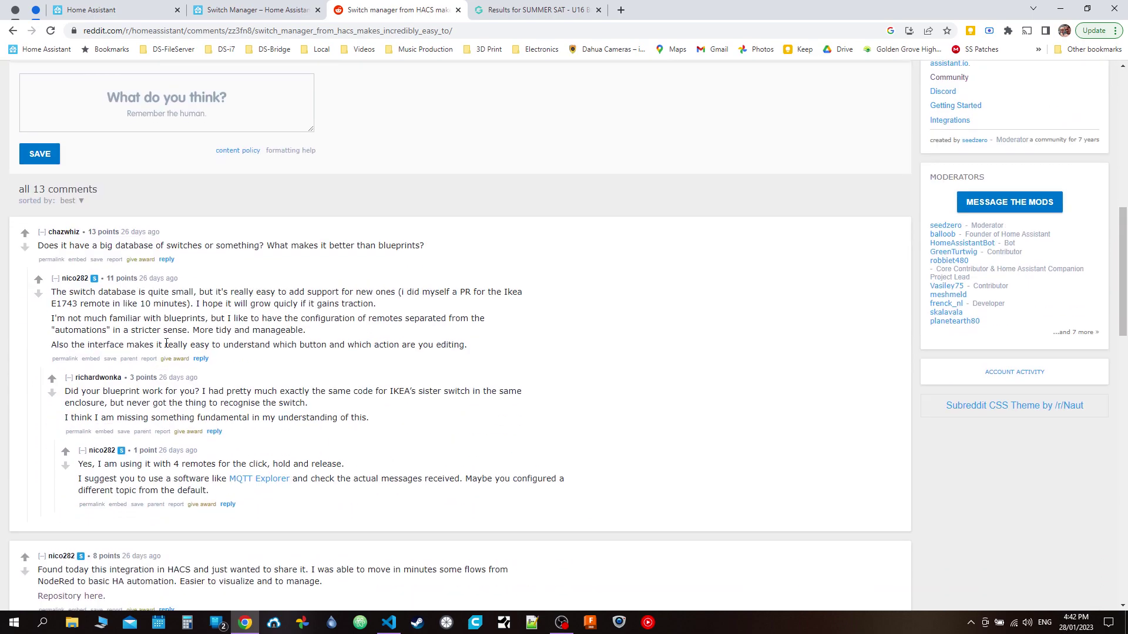
{"action": "scroll", "coordinate": [28, 340], "scroll_direction": "down", "scroll_amount": 14}
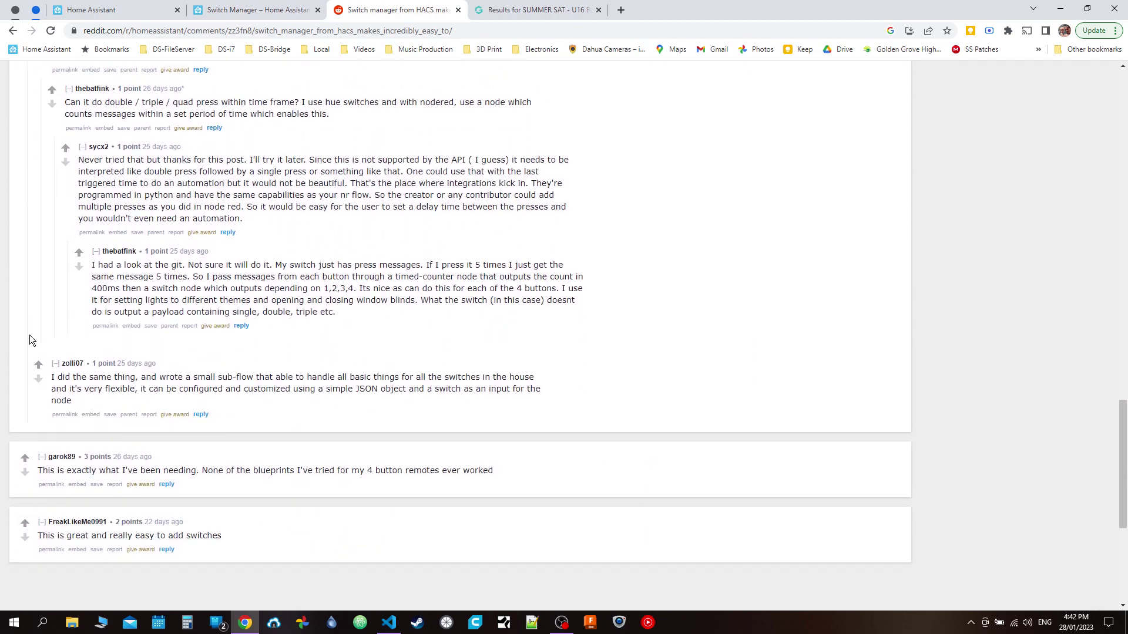
{"action": "scroll", "coordinate": [140, 268], "scroll_direction": "up", "scroll_amount": 2}
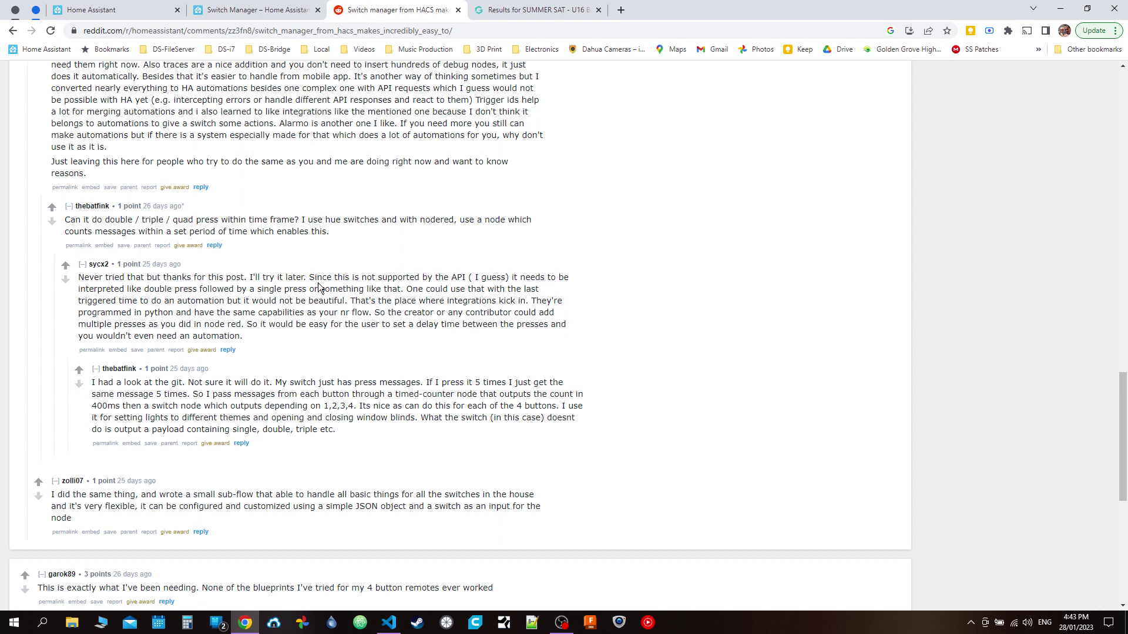
{"action": "left_click_drag", "start_coordinate": [317, 288], "coordinate": [79, 279]}
{"action": "left_click", "coordinate": [86, 278]}
{"action": "scroll", "coordinate": [416, 132], "scroll_direction": "up", "scroll_amount": 1}
{"action": "scroll", "coordinate": [413, 132], "scroll_direction": "up", "scroll_amount": 14}
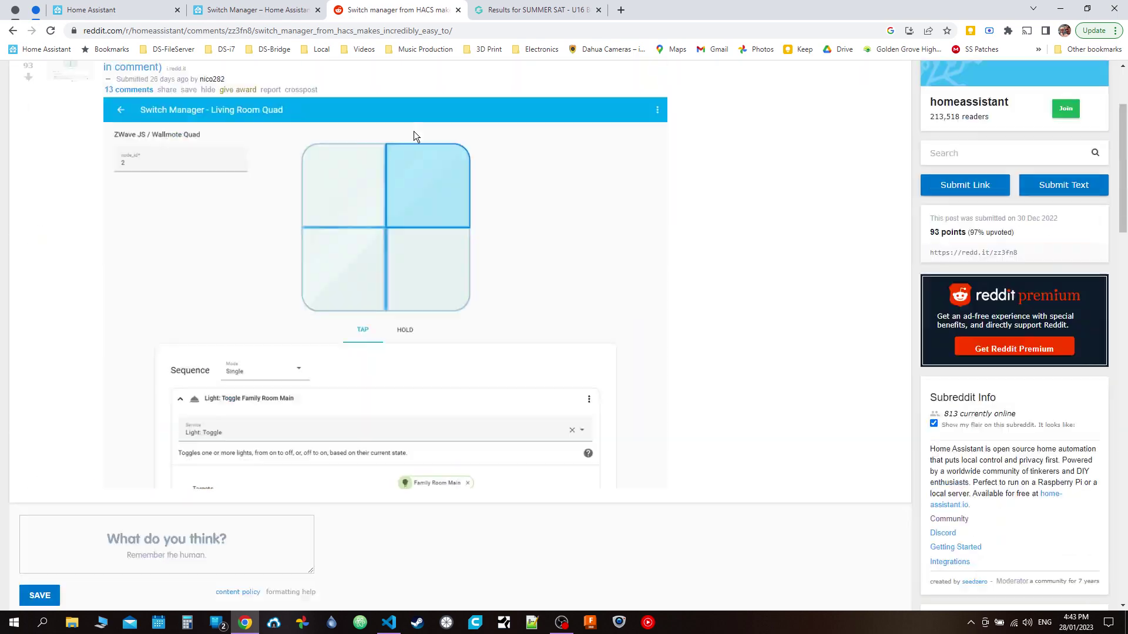
{"action": "scroll", "coordinate": [414, 132], "scroll_direction": "down", "scroll_amount": 13}
{"action": "scroll", "coordinate": [415, 133], "scroll_direction": "down", "scroll_amount": 3}
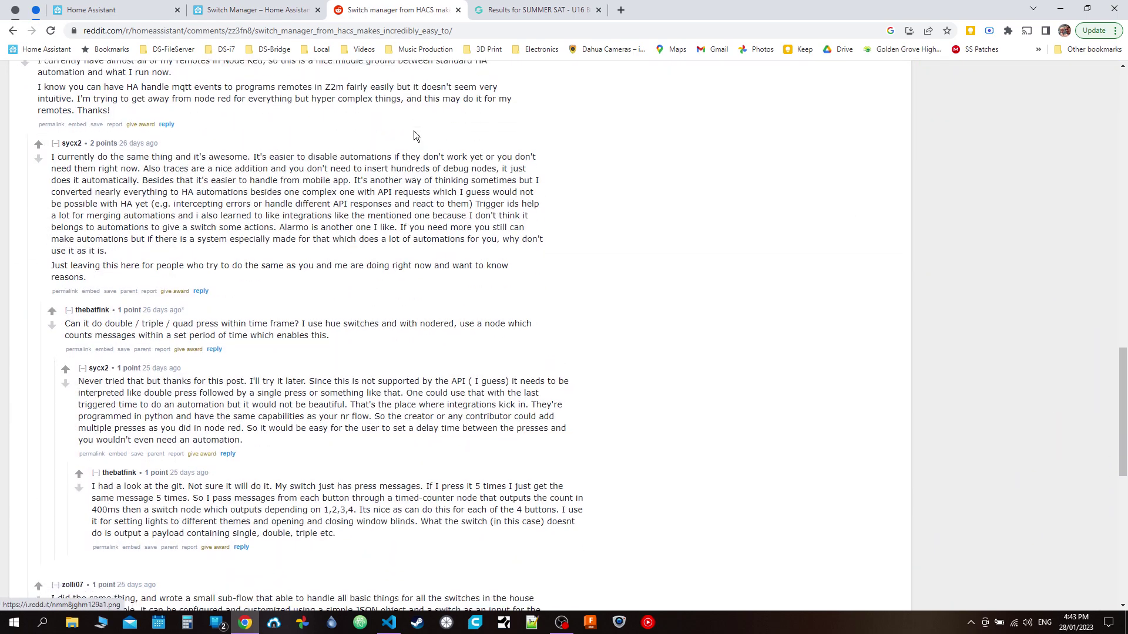
{"action": "scroll", "coordinate": [414, 132], "scroll_direction": "up", "scroll_amount": 7}
{"action": "scroll", "coordinate": [414, 131], "scroll_direction": "up", "scroll_amount": 11}
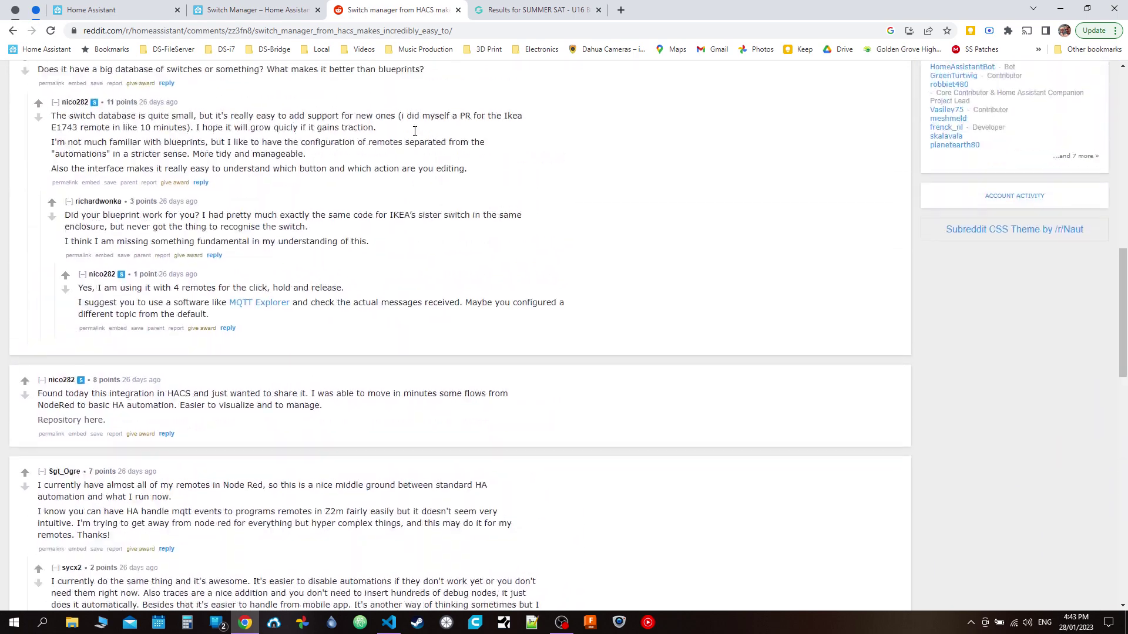
{"action": "scroll", "coordinate": [414, 131], "scroll_direction": "down", "scroll_amount": 4}
{"action": "scroll", "coordinate": [415, 132], "scroll_direction": "down", "scroll_amount": 4}
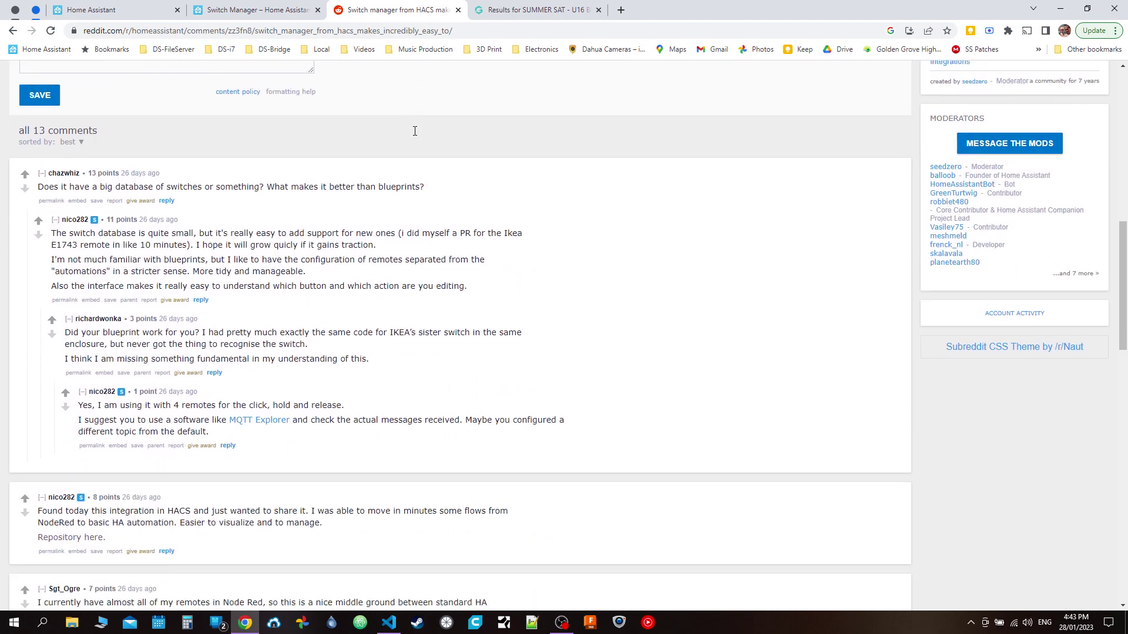
{"action": "scroll", "coordinate": [415, 133], "scroll_direction": "up", "scroll_amount": 7}
{"action": "scroll", "coordinate": [416, 135], "scroll_direction": "down", "scroll_amount": 3}
{"action": "scroll", "coordinate": [415, 135], "scroll_direction": "down", "scroll_amount": 4}
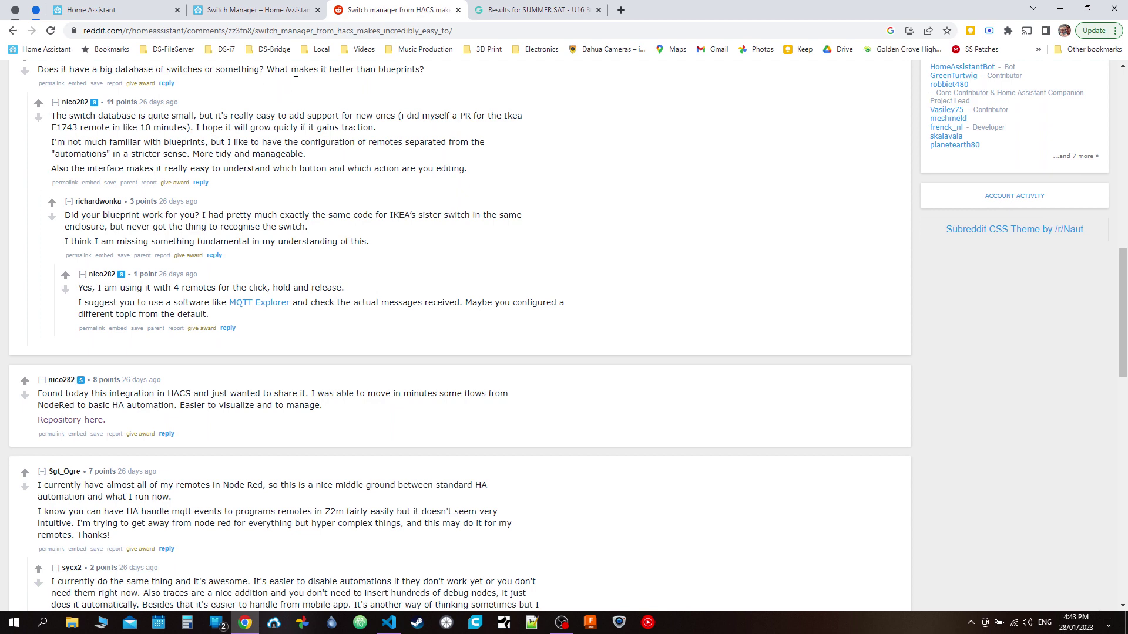
Step: Return to Switch Manager, open the Test Philips Hue Dimmer, and view its Press sequence
{"action": "left_click", "coordinate": [235, 9]}
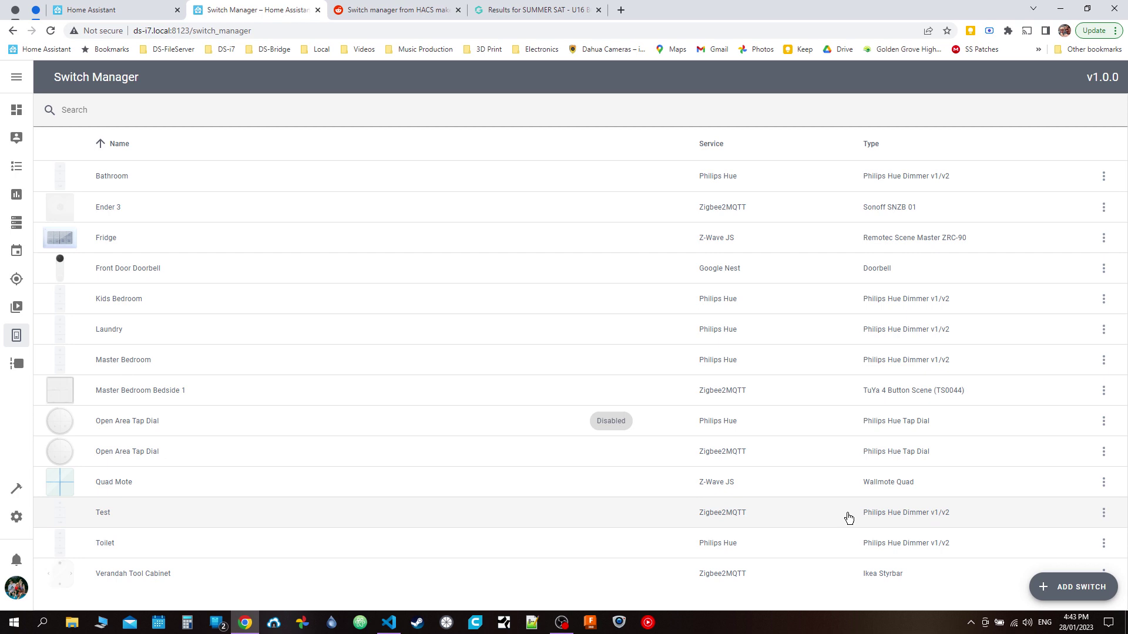
{"action": "left_click", "coordinate": [262, 519]}
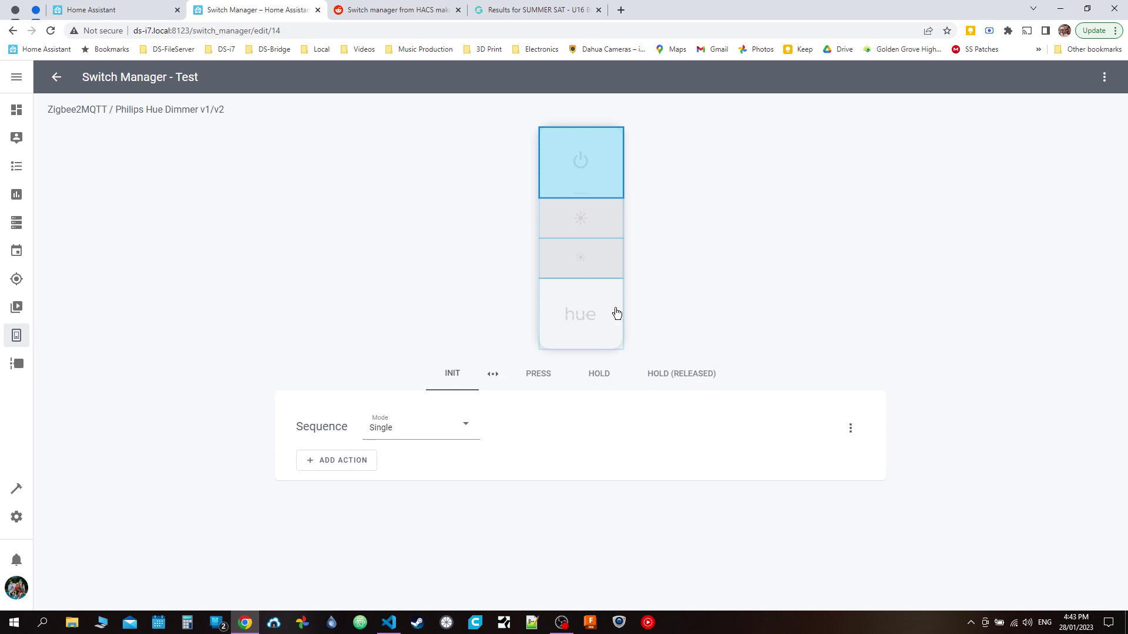
{"action": "left_click", "coordinate": [534, 376]}
Step: In the Test switch's Variables editor, enter 'button_1: 0' on four lines
{"action": "left_click", "coordinate": [1105, 77]}
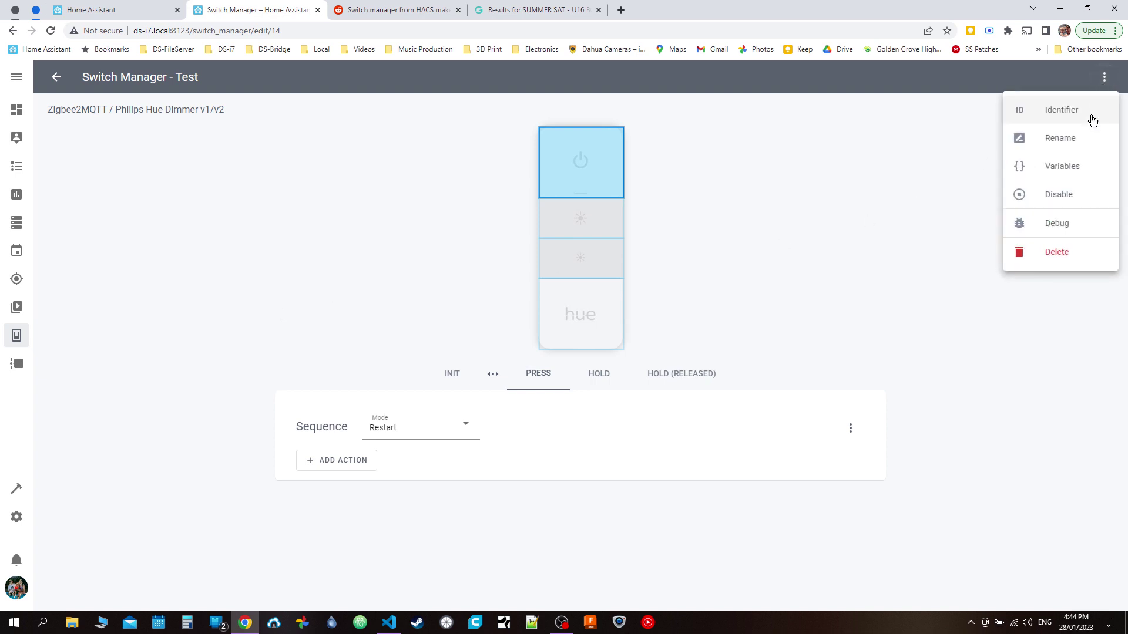
{"action": "left_click", "coordinate": [1062, 167]}
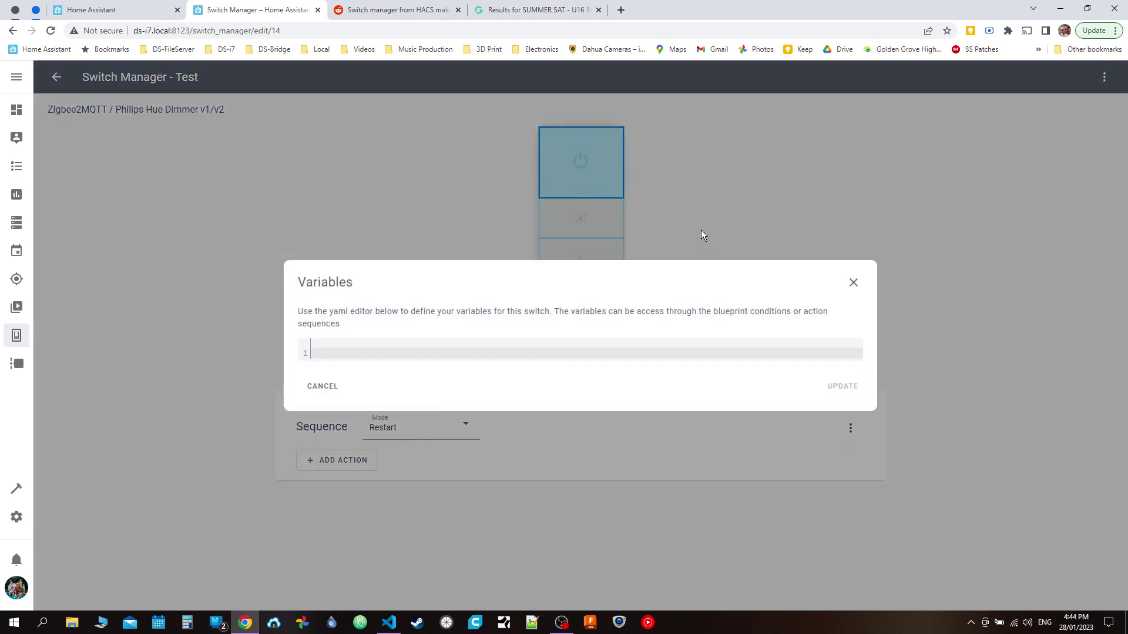
{"action": "left_click", "coordinate": [429, 361]}
{"action": "type", "text": "button_1: 0"}
{"action": "key", "text": "ctrl+a"}
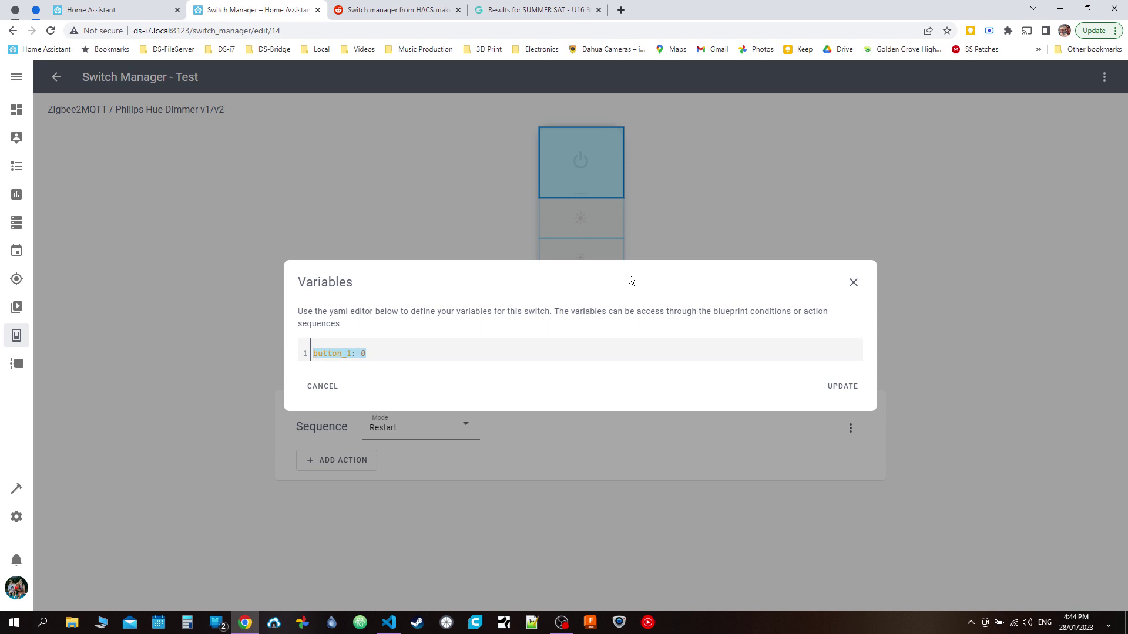
{"action": "key", "text": "ctrl+c"}
{"action": "key", "text": "Right"}
{"action": "key", "text": "Return"}
{"action": "key", "text": "ctrl+v"}
{"action": "key", "text": "Return"}
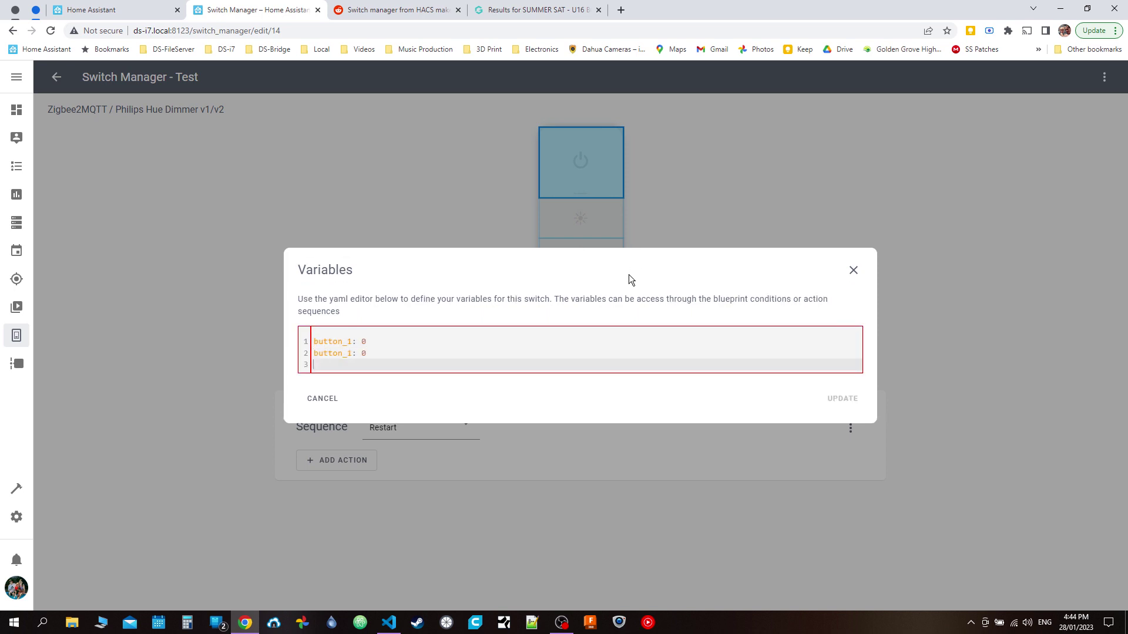
{"action": "key", "text": "ctrl+v"}
{"action": "key", "text": "Return"}
{"action": "key", "text": "ctrl+v"}
Step: Rename lines two to four to button_2, button_3 and button_4, then apply the variables
{"action": "key", "text": "Up"}
{"action": "key", "text": "Up"}
{"action": "key", "text": "Up"}
{"action": "key", "text": "Down"}
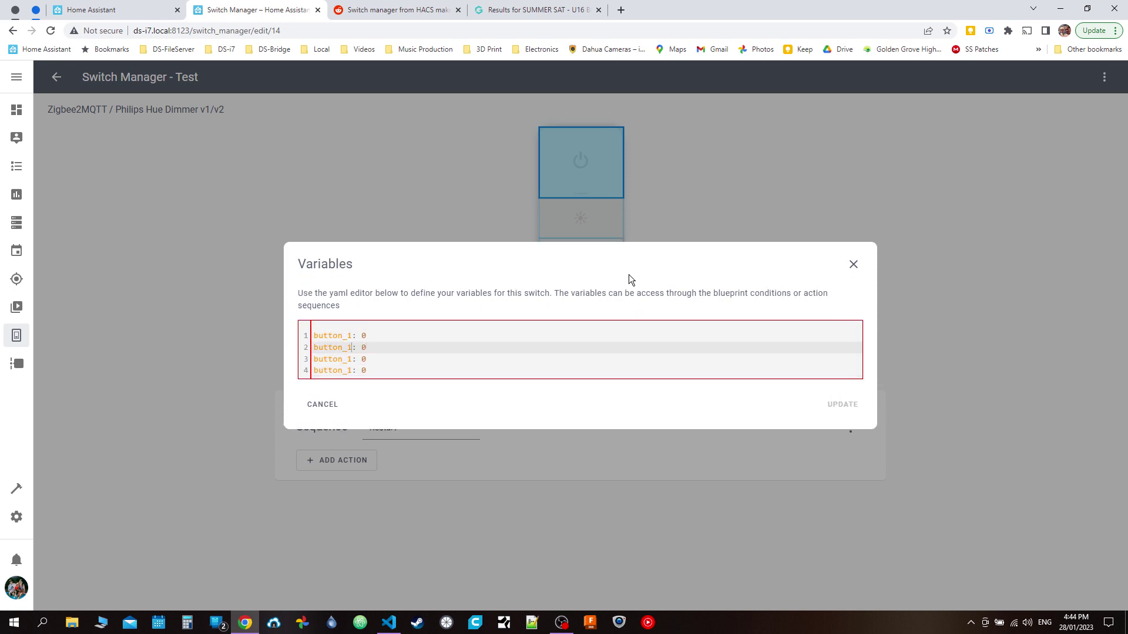
{"action": "key", "text": "Left"}
{"action": "key", "text": "Left"}
{"action": "key", "text": "Left"}
{"action": "key", "text": "BackSpace"}
{"action": "type", "text": "2"}
{"action": "key", "text": "Down"}
{"action": "key", "text": "BackSpace"}
{"action": "type", "text": "3"}
{"action": "key", "text": "Down"}
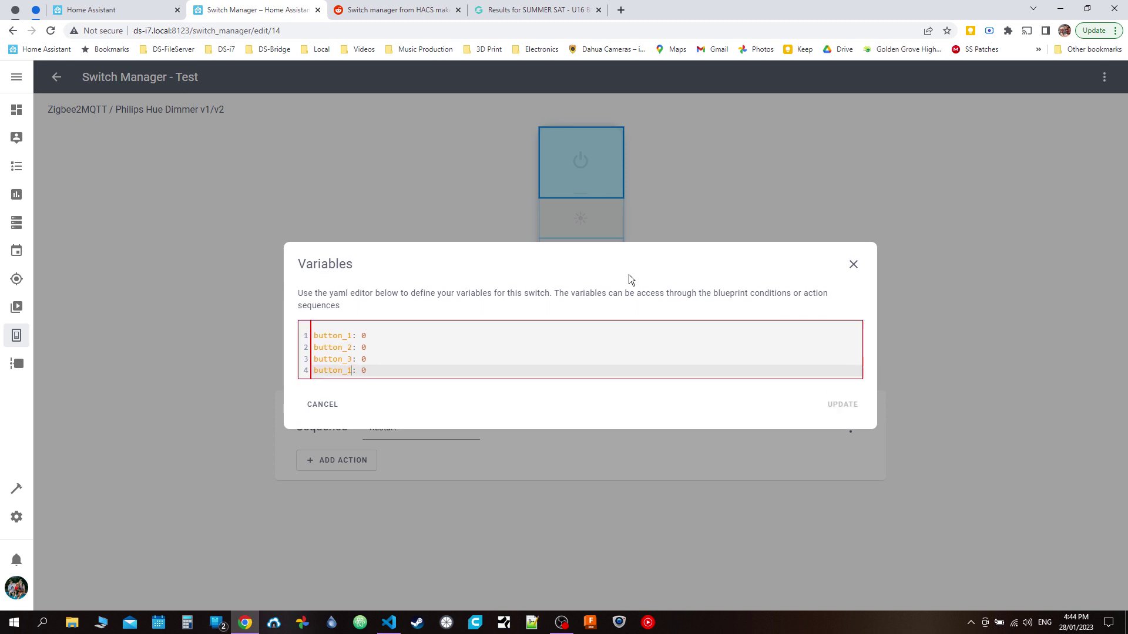
{"action": "key", "text": "BackSpace"}
{"action": "type", "text": "4"}
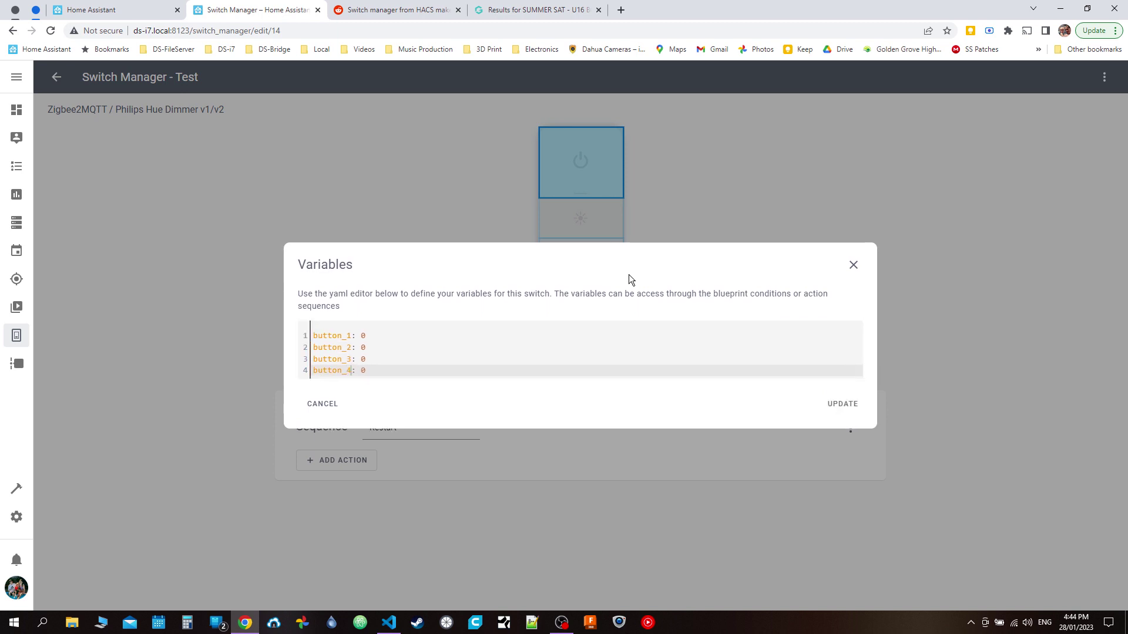
{"action": "left_click", "coordinate": [857, 407]}
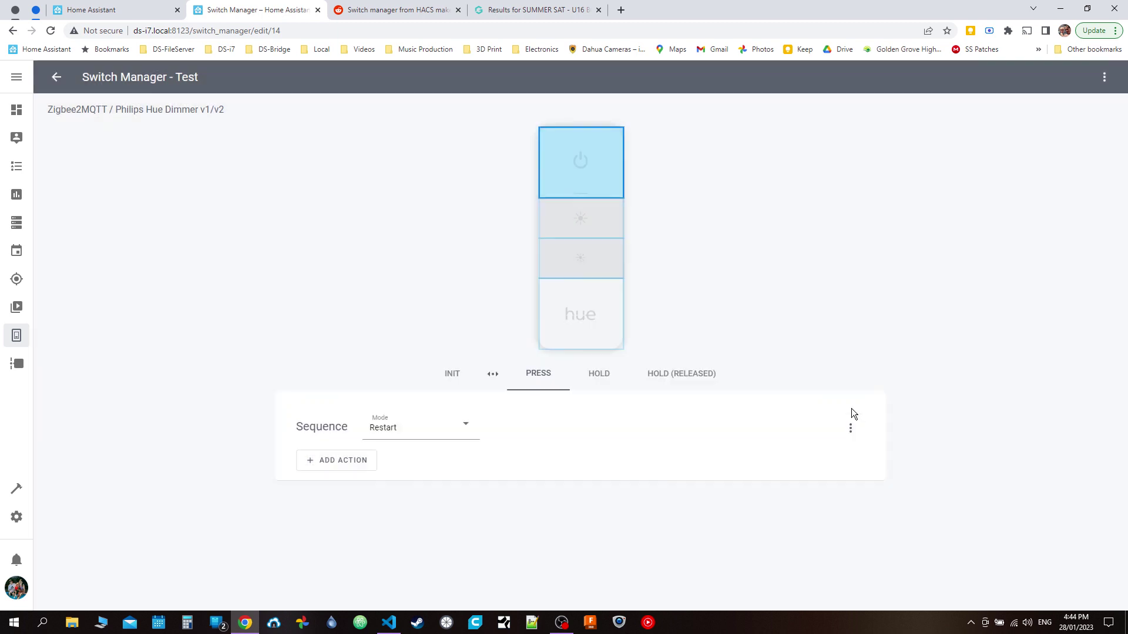
Step: Select the dimmer's top power button and show its Press sequence
{"action": "left_click", "coordinate": [594, 219]}
{"action": "left_click", "coordinate": [588, 260]}
{"action": "left_click", "coordinate": [569, 322]}
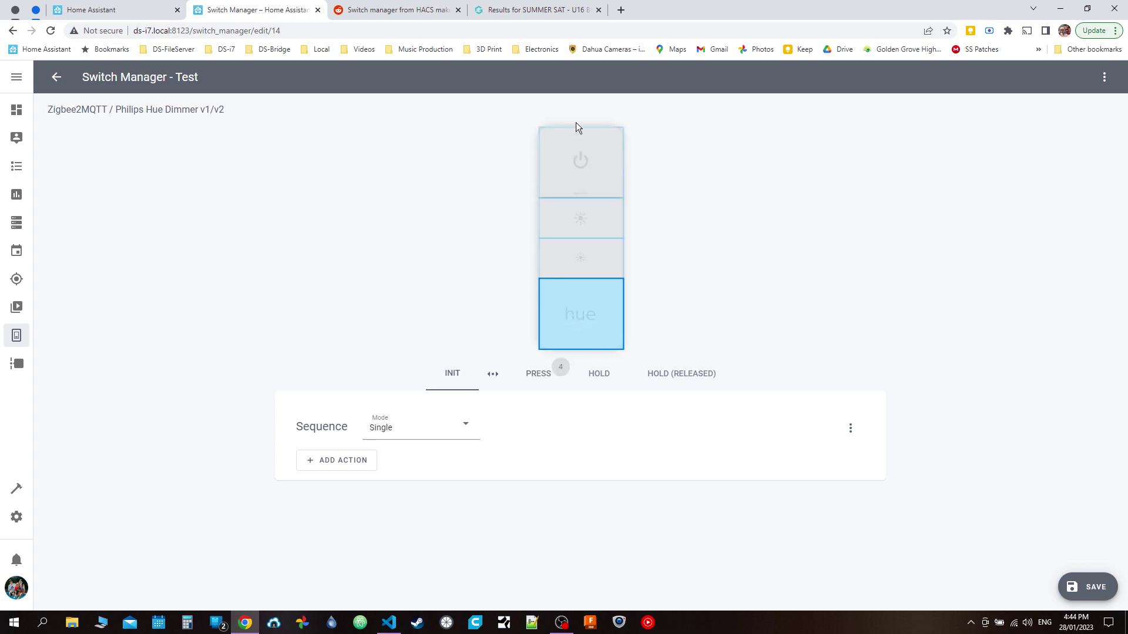
{"action": "left_click", "coordinate": [579, 171]}
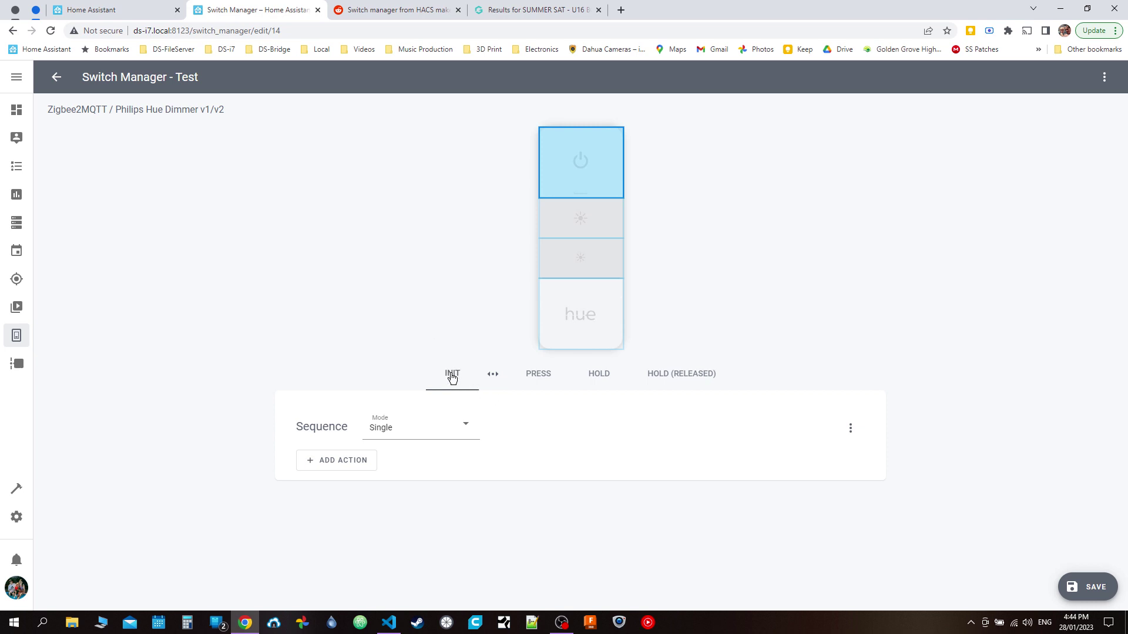
{"action": "left_click", "coordinate": [544, 386]}
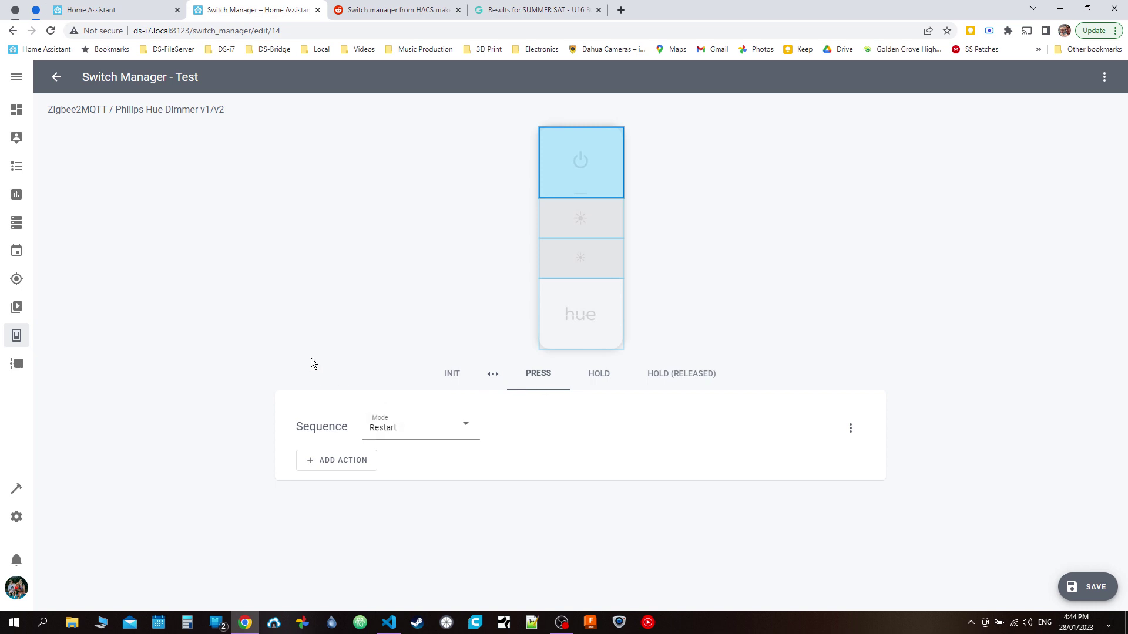
Step: Set the Press sequence mode to Restart
{"action": "left_click", "coordinate": [413, 435]}
{"action": "left_click", "coordinate": [383, 459]}
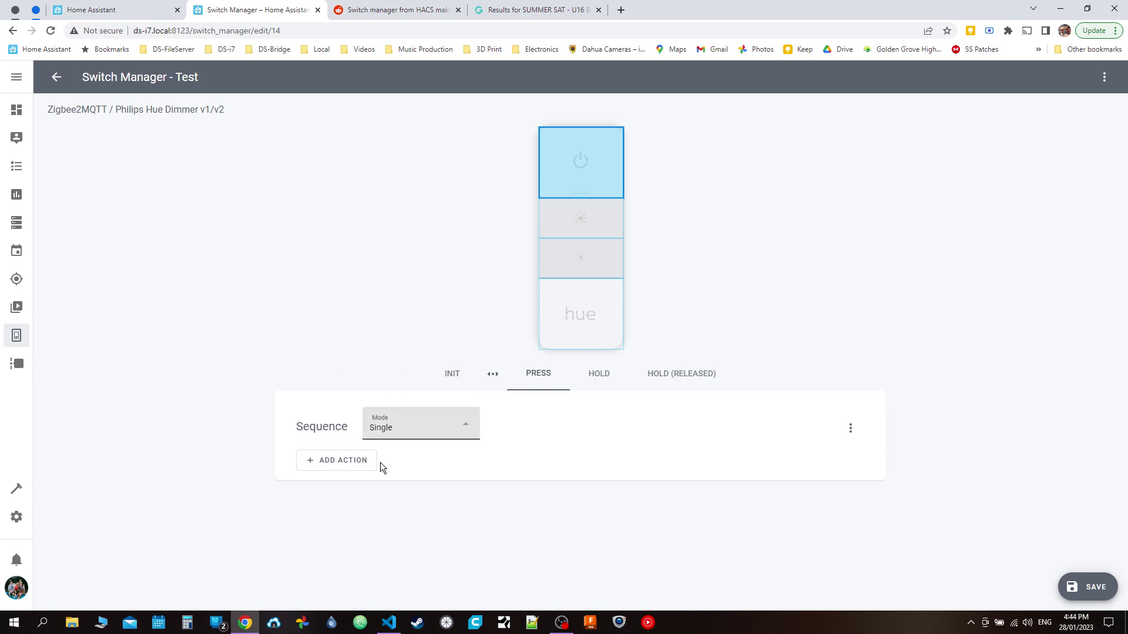
{"action": "left_click", "coordinate": [395, 420]}
{"action": "left_click", "coordinate": [394, 492]}
Step: Add a service call action using the Set Switch Variables service
{"action": "left_click", "coordinate": [335, 460]}
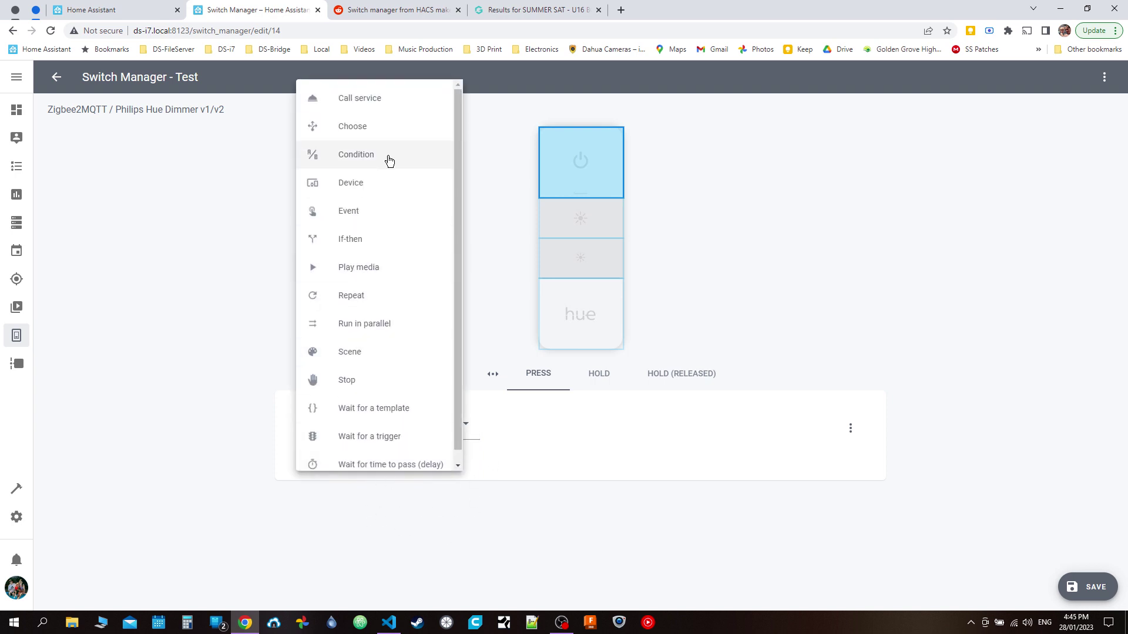
{"action": "left_click", "coordinate": [381, 101]}
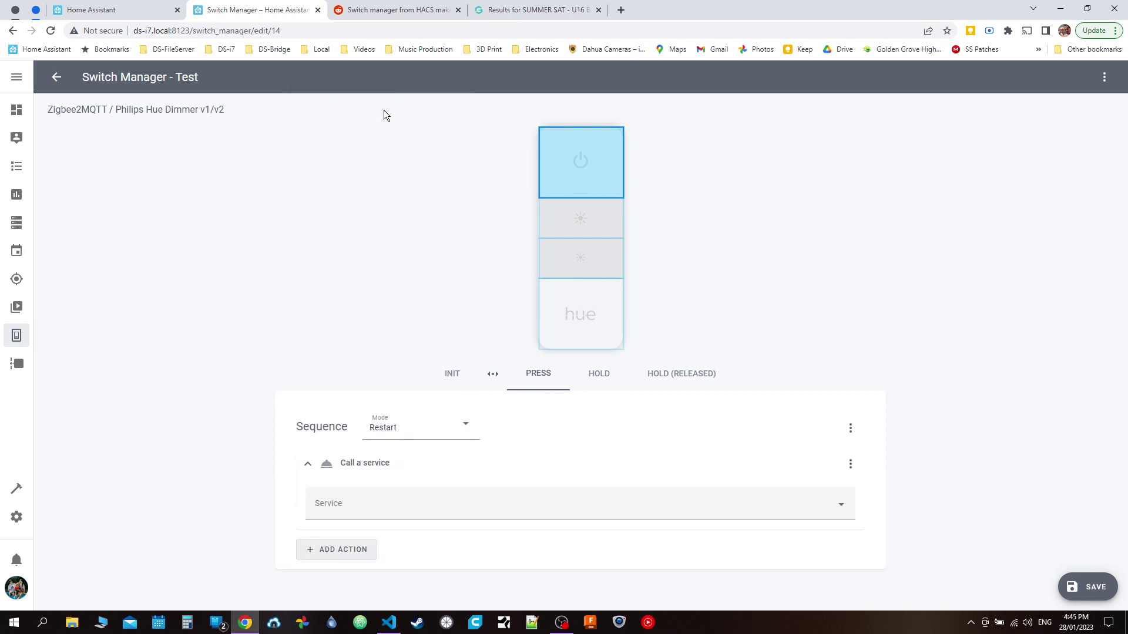
{"action": "left_click", "coordinate": [386, 511]}
{"action": "type", "text": "switch"}
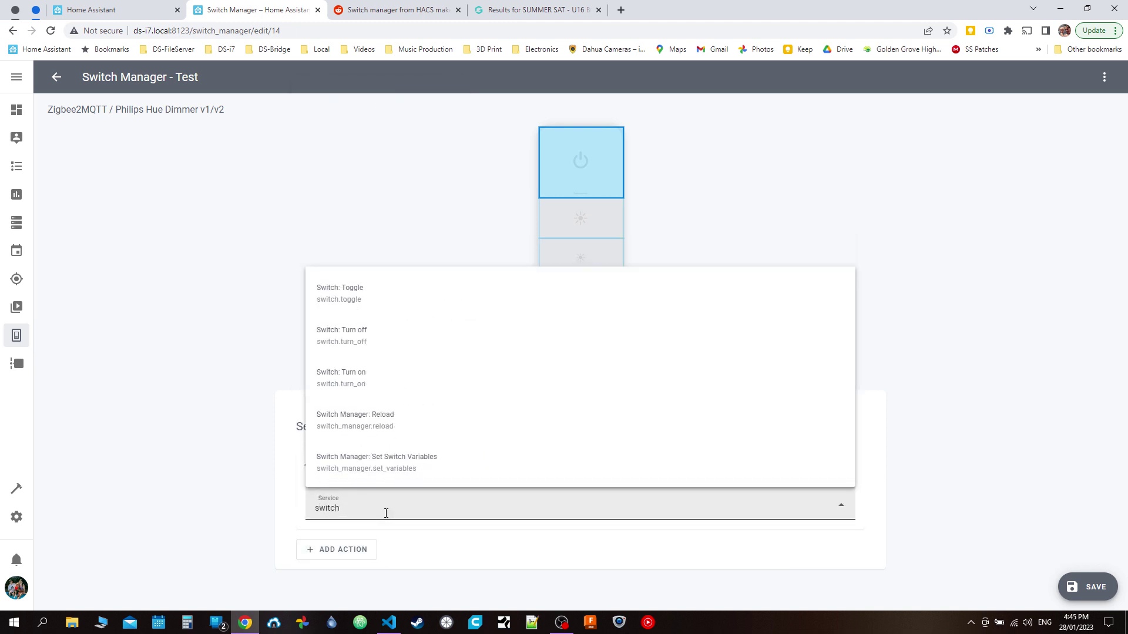
{"action": "left_click", "coordinate": [381, 462]}
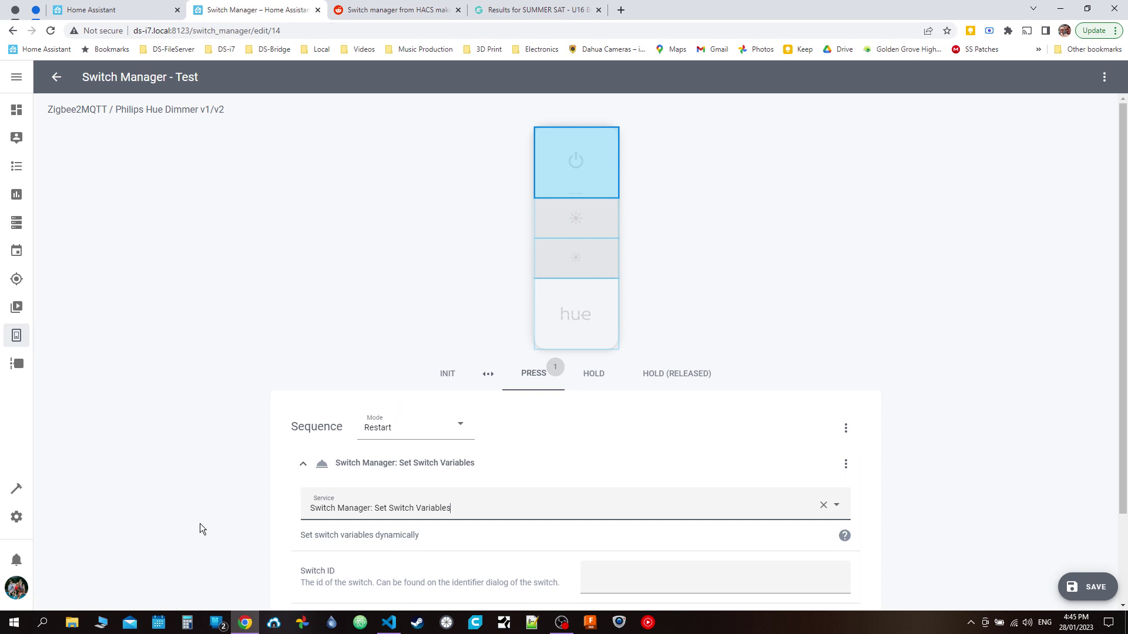
{"action": "scroll", "coordinate": [200, 524], "scroll_direction": "down", "scroll_amount": 2}
Step: In YAML, set switch_id to data.switch_id and button_1 to data.variables.button_1 + 1, then save
{"action": "left_click", "coordinate": [670, 478]}
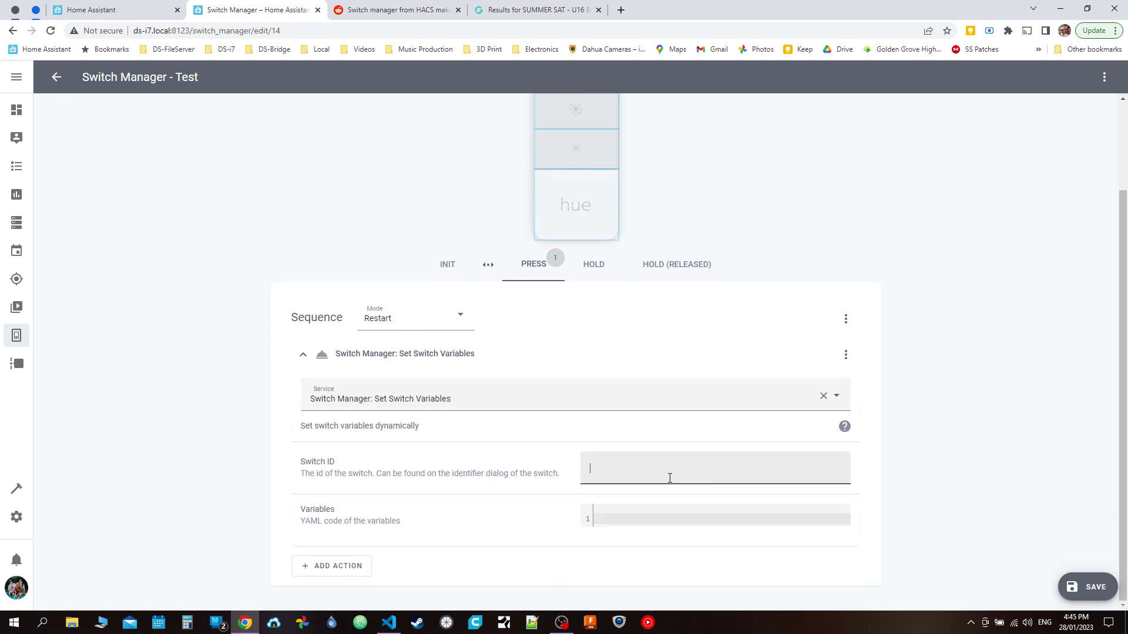
{"action": "type", "text": "{{"}
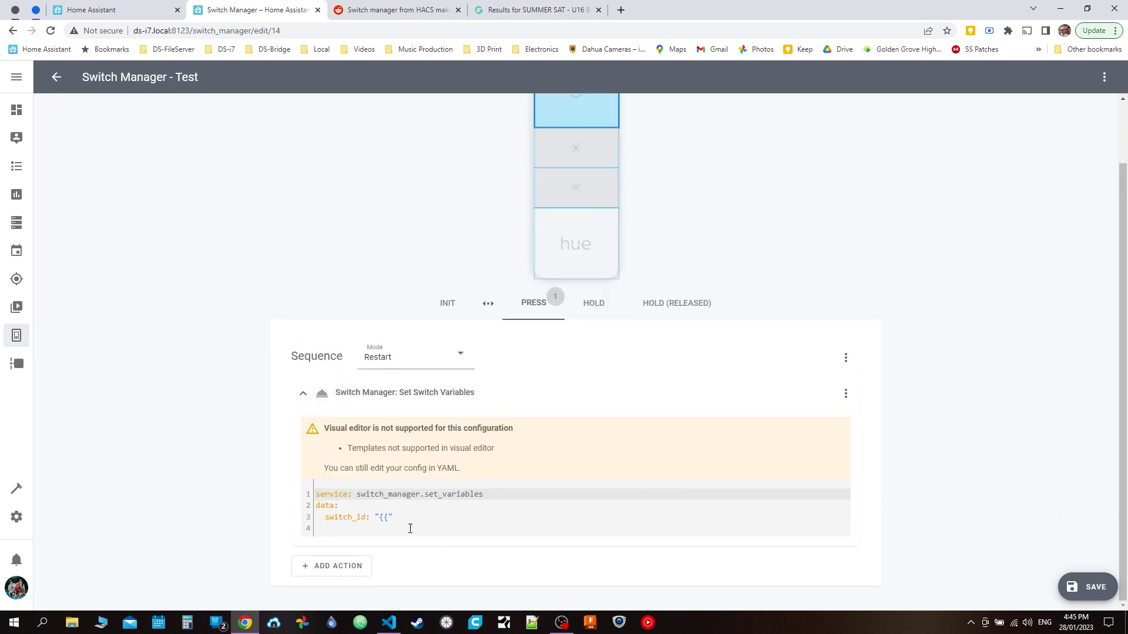
{"action": "left_click", "coordinate": [389, 518]}
{"action": "type", "text": "dat"}
{"action": "type", "text": "a.switch_"}
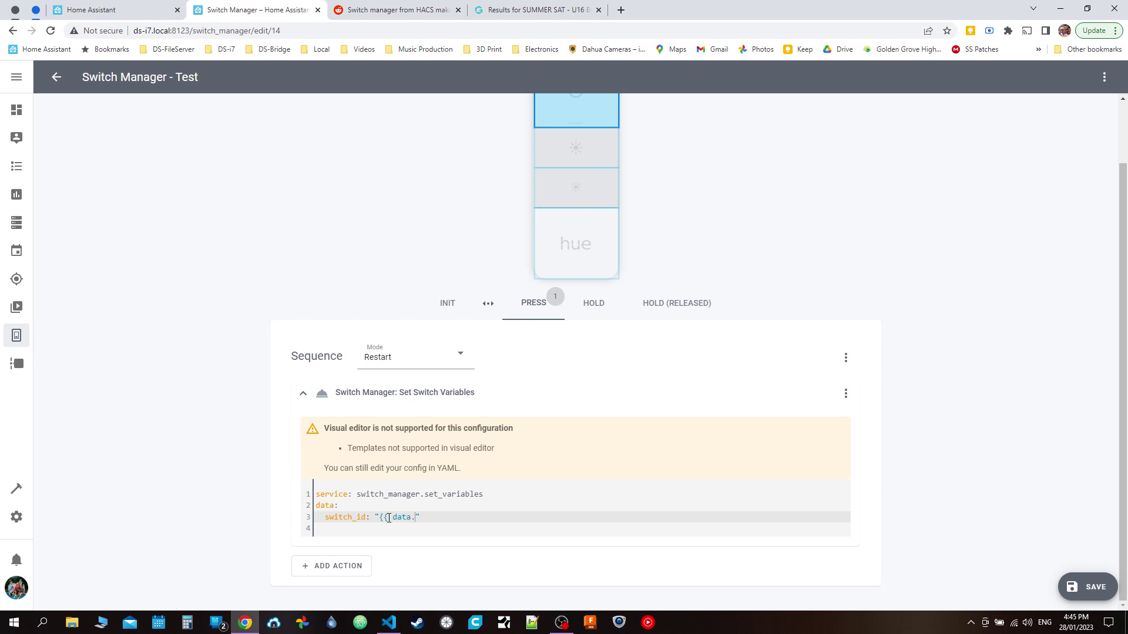
{"action": "type", "text": "id }}"}
{"action": "key", "text": "Return"}
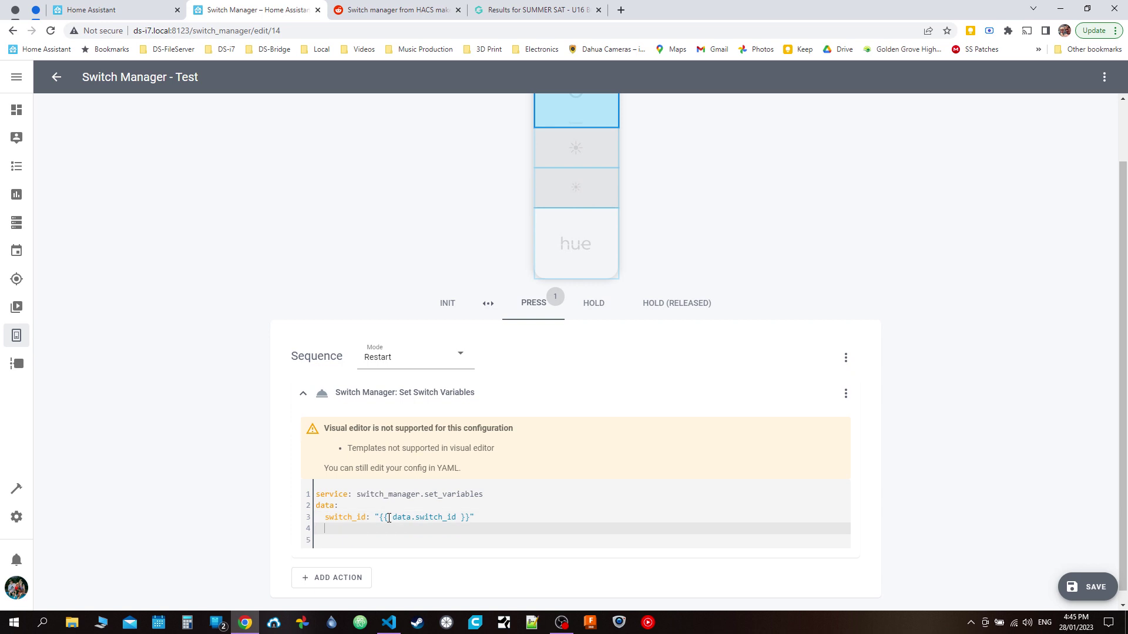
{"action": "type", "text": "variables:"}
{"action": "key", "text": "Return"}
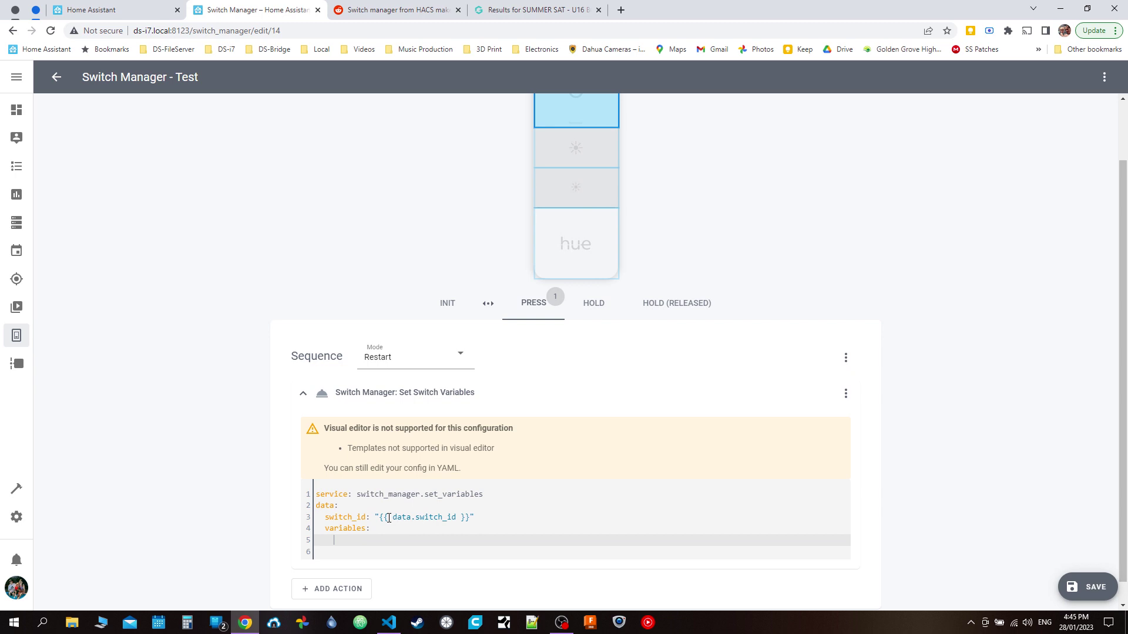
{"action": "type", "text": "button_1: \"{{ }}\" data.variables."}
{"action": "type", "text": "button_1 + 1"}
{"action": "left_click", "coordinate": [1077, 602]}
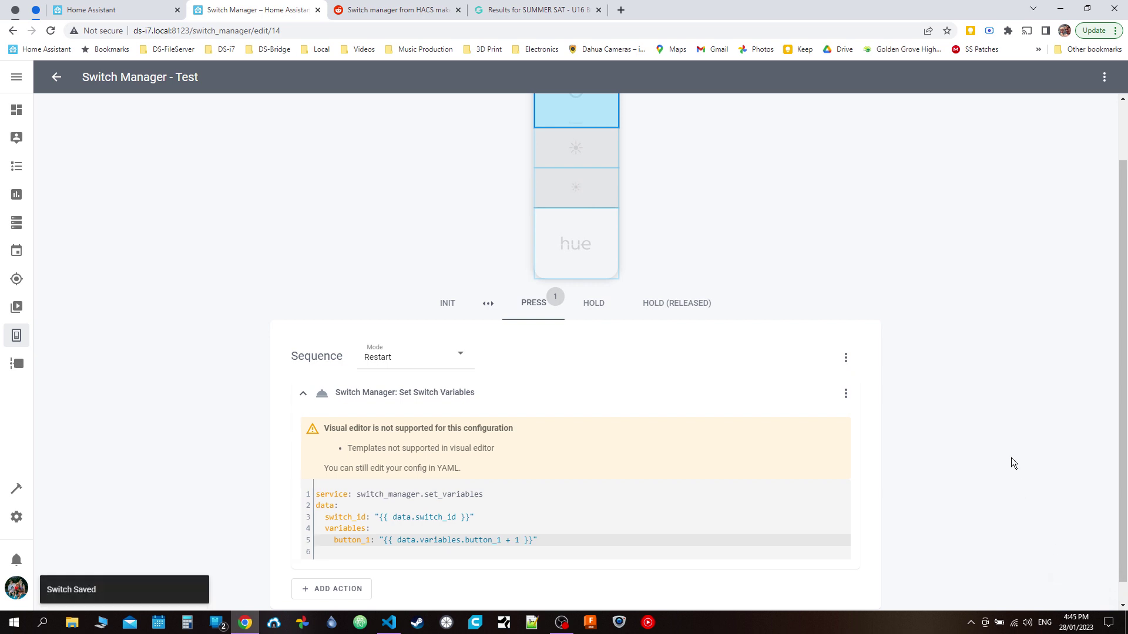
Step: Reload the switch editor page and open the header ⋮ options menu
{"action": "scroll", "coordinate": [848, 406], "scroll_direction": "up", "scroll_amount": 2}
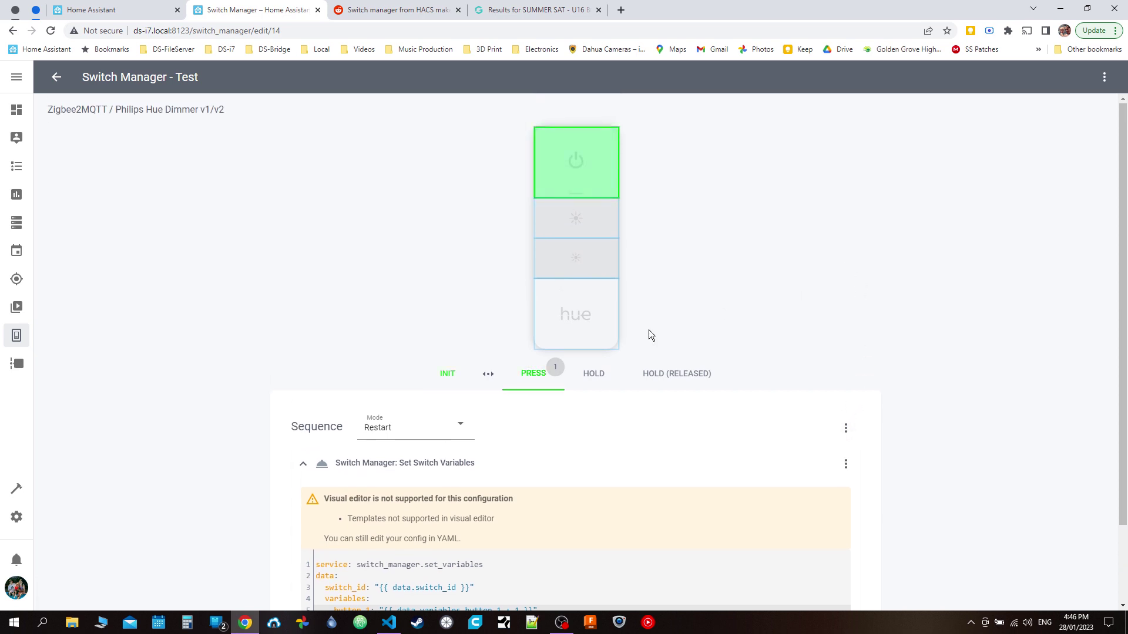
{"action": "left_click", "coordinate": [52, 32]}
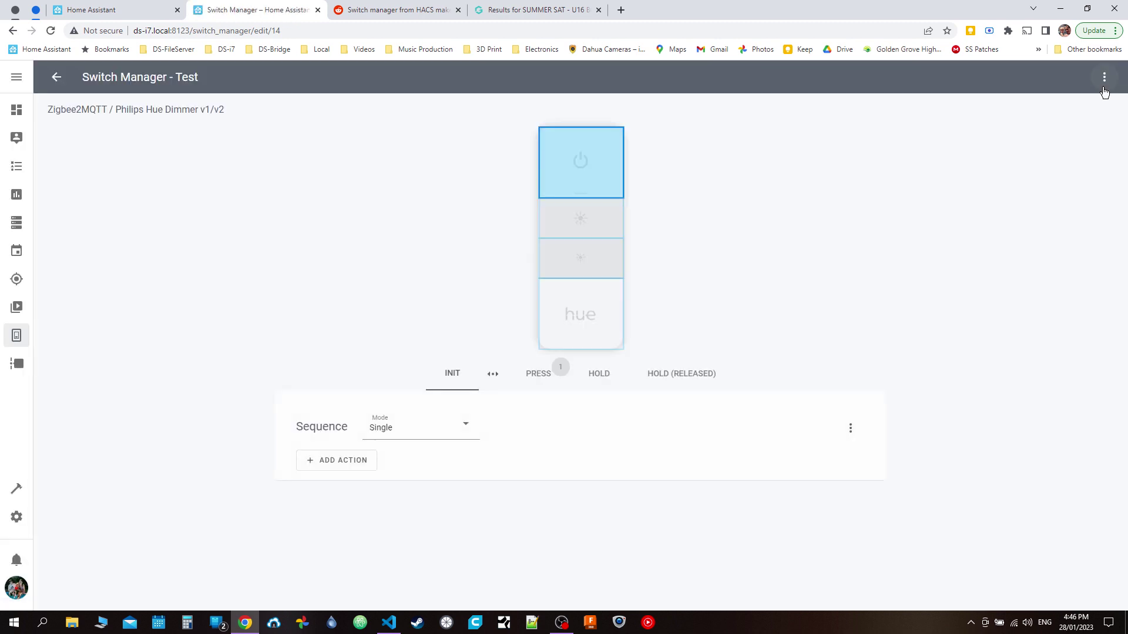
{"action": "left_click", "coordinate": [1102, 85]}
Step: Reload and reopen the Variables to confirm button_1 now reads 4, then close them
{"action": "left_click", "coordinate": [1065, 169]}
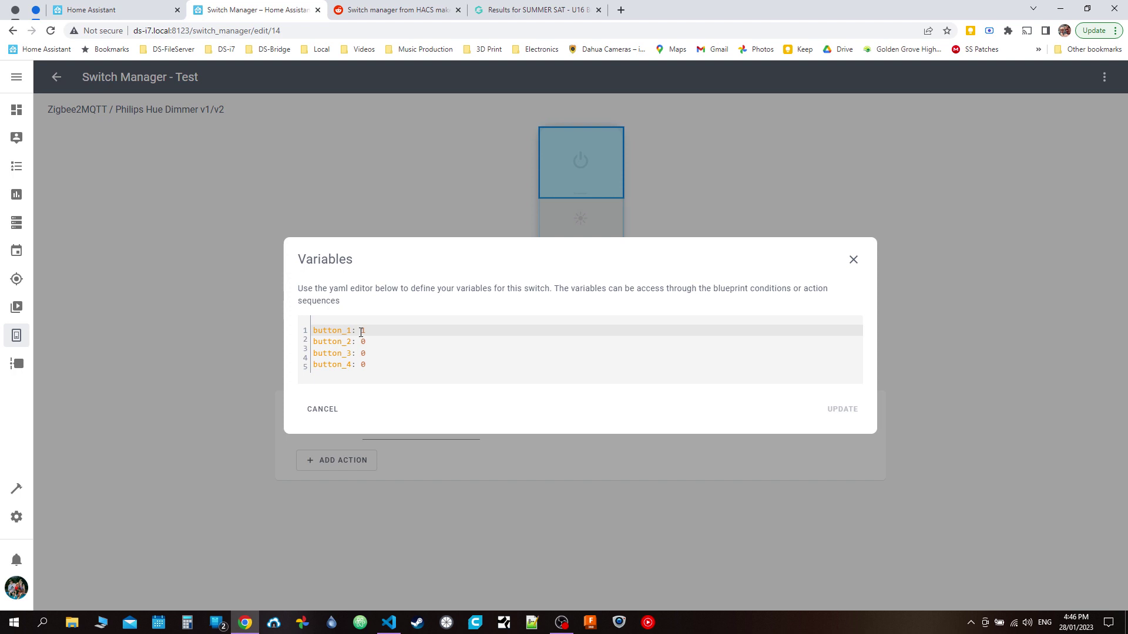
{"action": "left_click", "coordinate": [853, 259]}
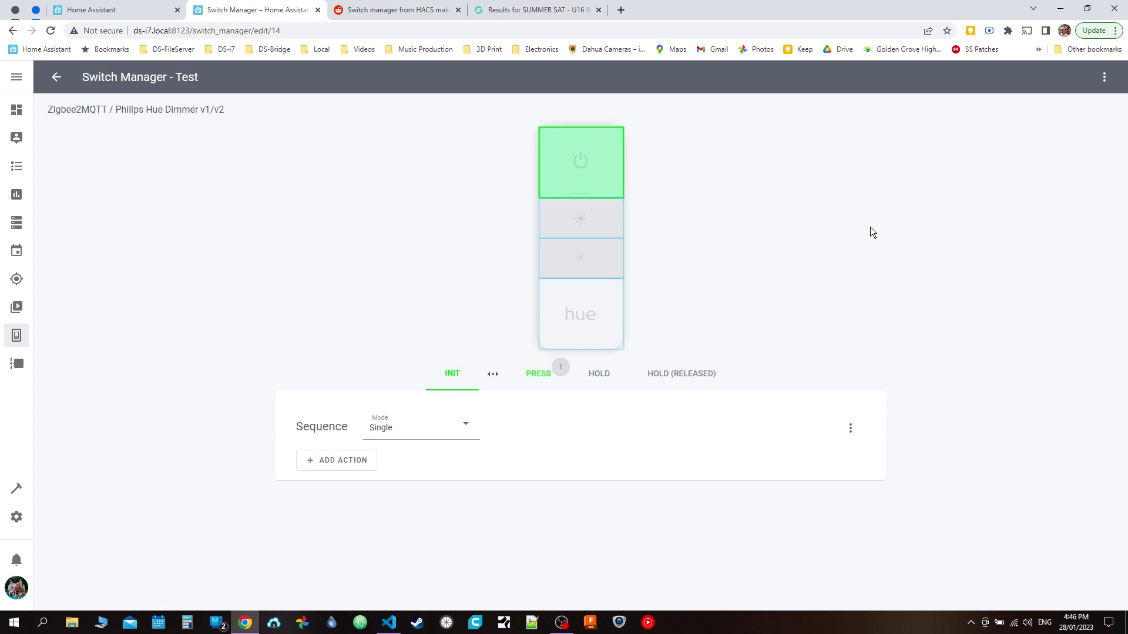
{"action": "left_click", "coordinate": [51, 30]}
{"action": "left_click", "coordinate": [1105, 77]}
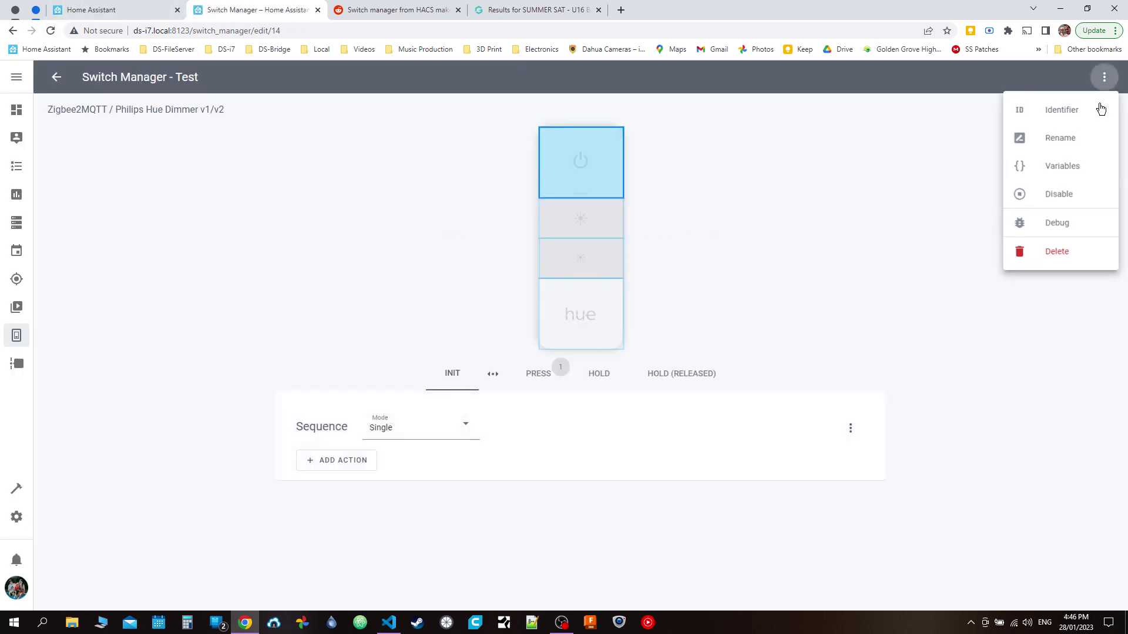
{"action": "left_click", "coordinate": [1051, 166]}
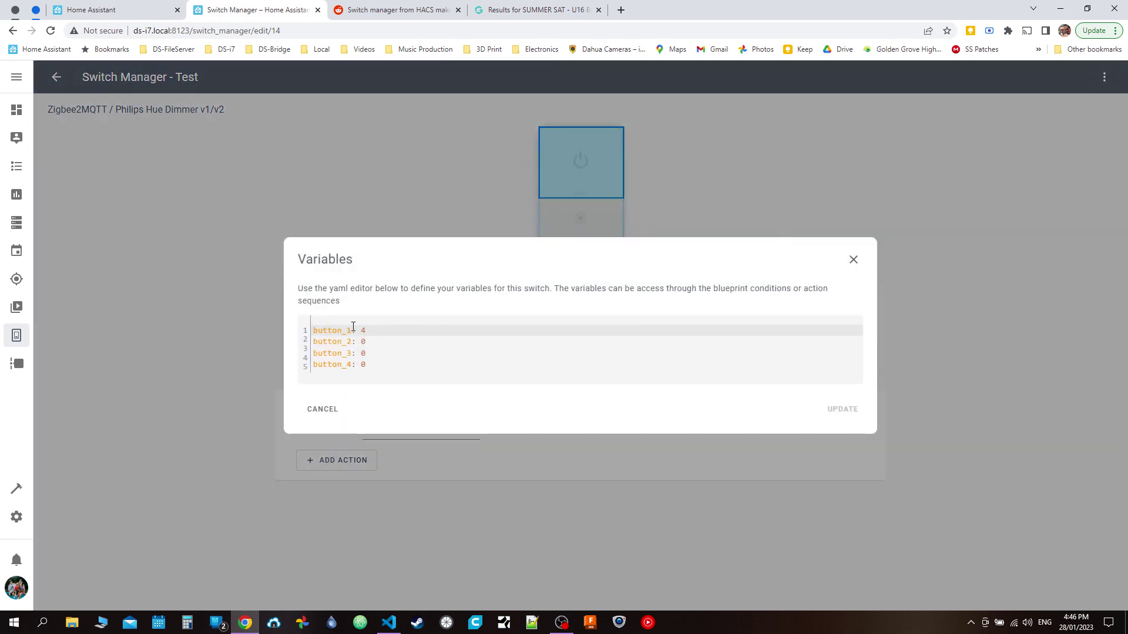
{"action": "left_click_drag", "start_coordinate": [360, 329], "coordinate": [372, 330]}
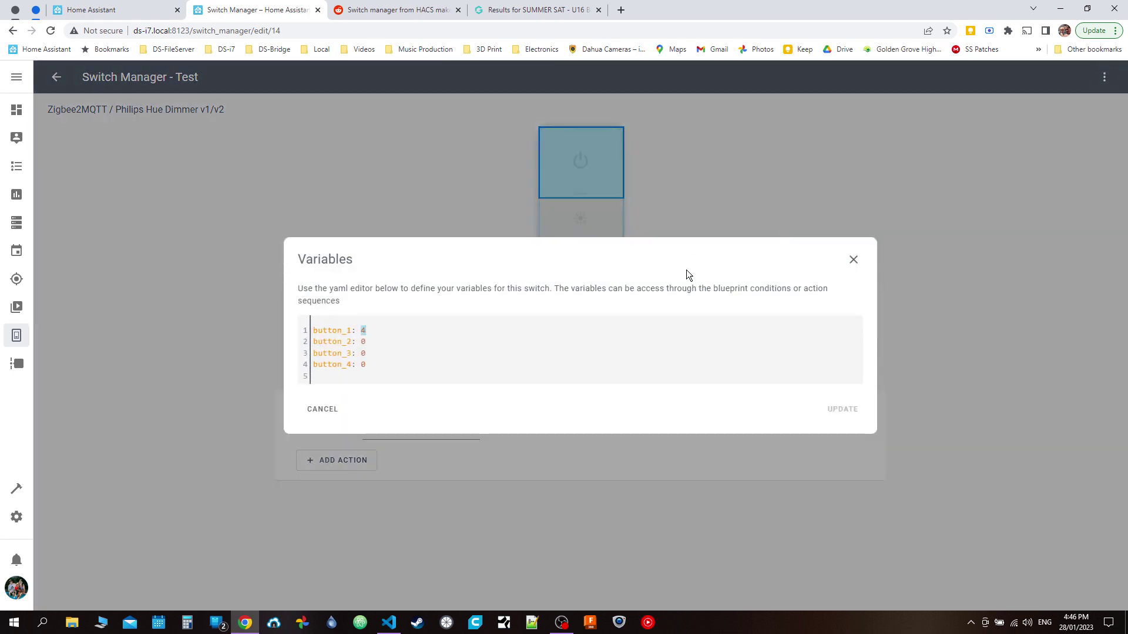
{"action": "left_click", "coordinate": [853, 259]}
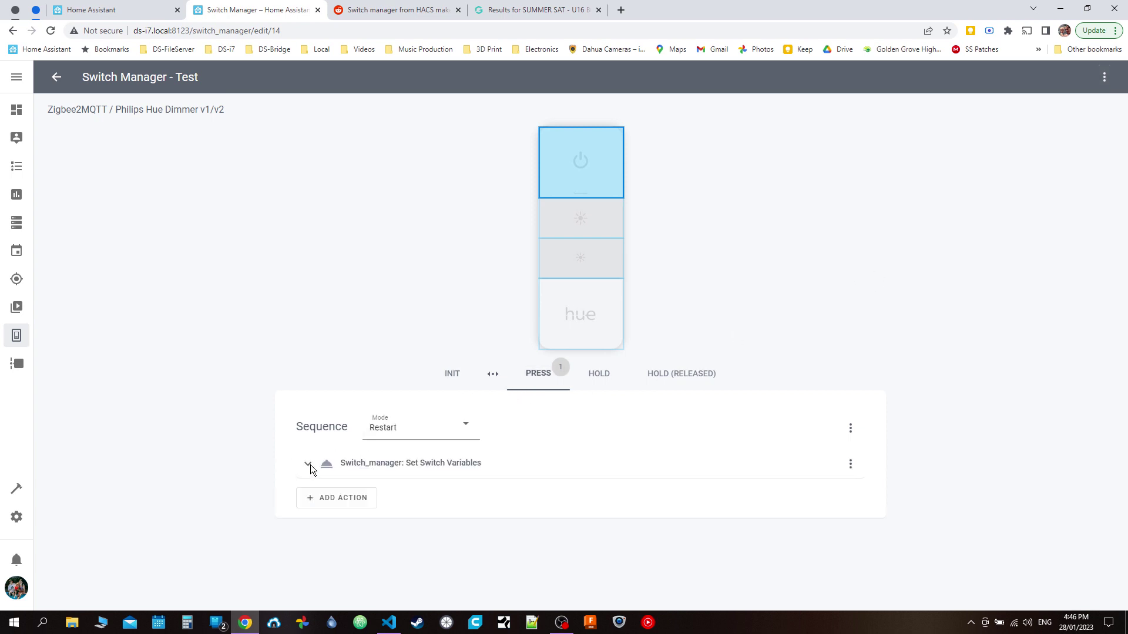
Step: Insert a Choose block after the Set Switch Variables action
{"action": "left_click", "coordinate": [357, 499]}
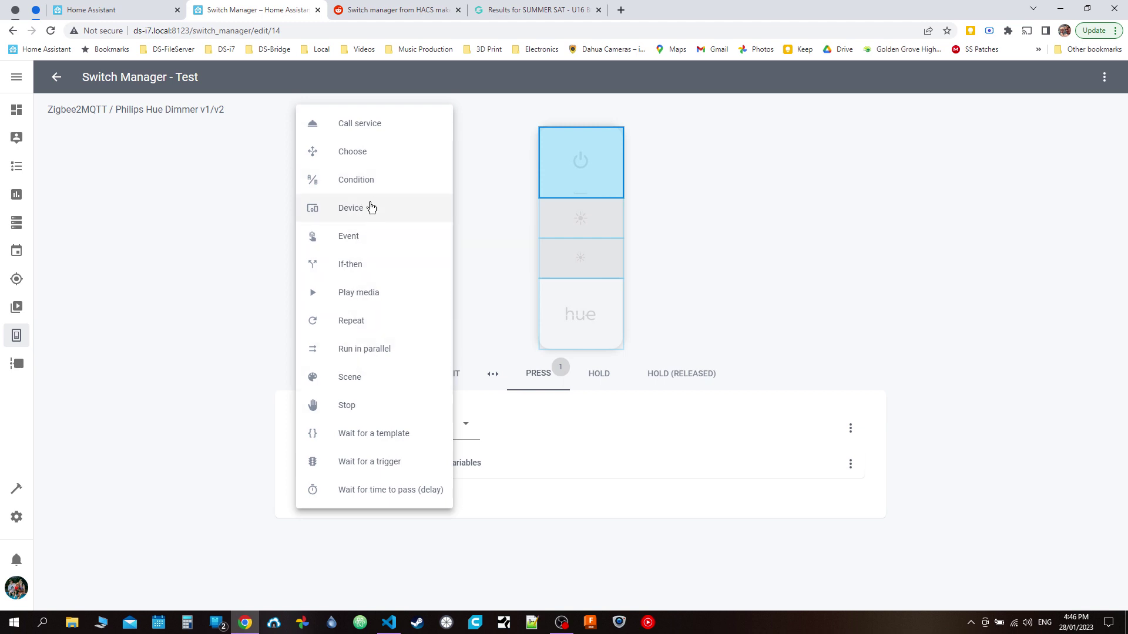
{"action": "left_click", "coordinate": [360, 153]}
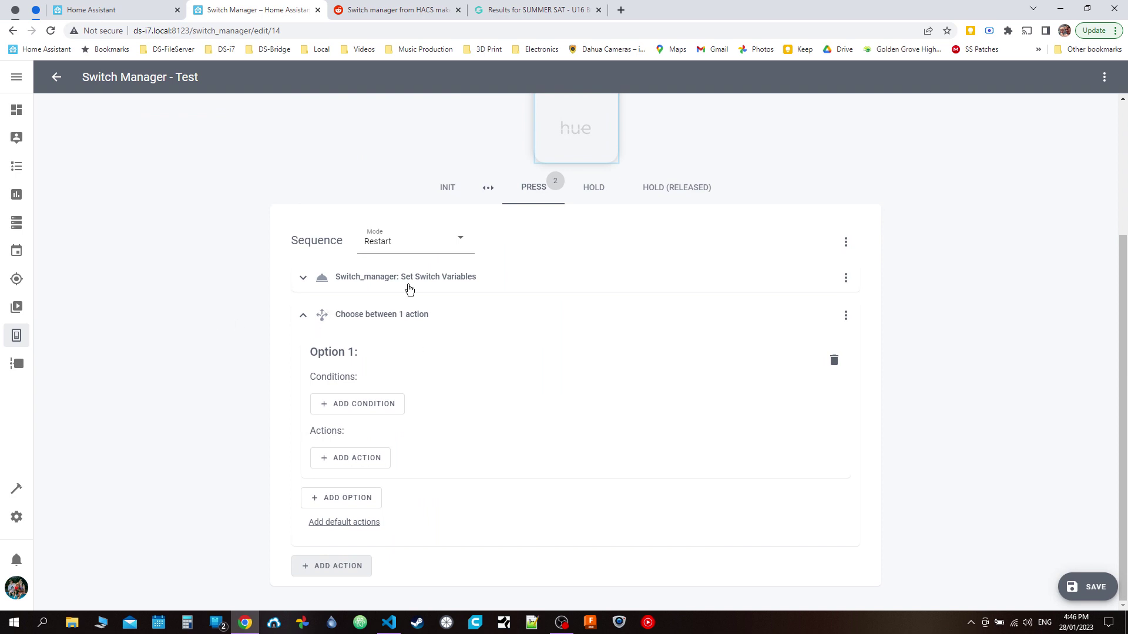
{"action": "scroll", "coordinate": [274, 241], "scroll_direction": "up", "scroll_amount": 1}
{"action": "scroll", "coordinate": [274, 241], "scroll_direction": "down", "scroll_amount": 1}
Step: Add a Template condition '{{ data.variables.button_1 == 1 }}' to Option 1
{"action": "left_click", "coordinate": [353, 406]}
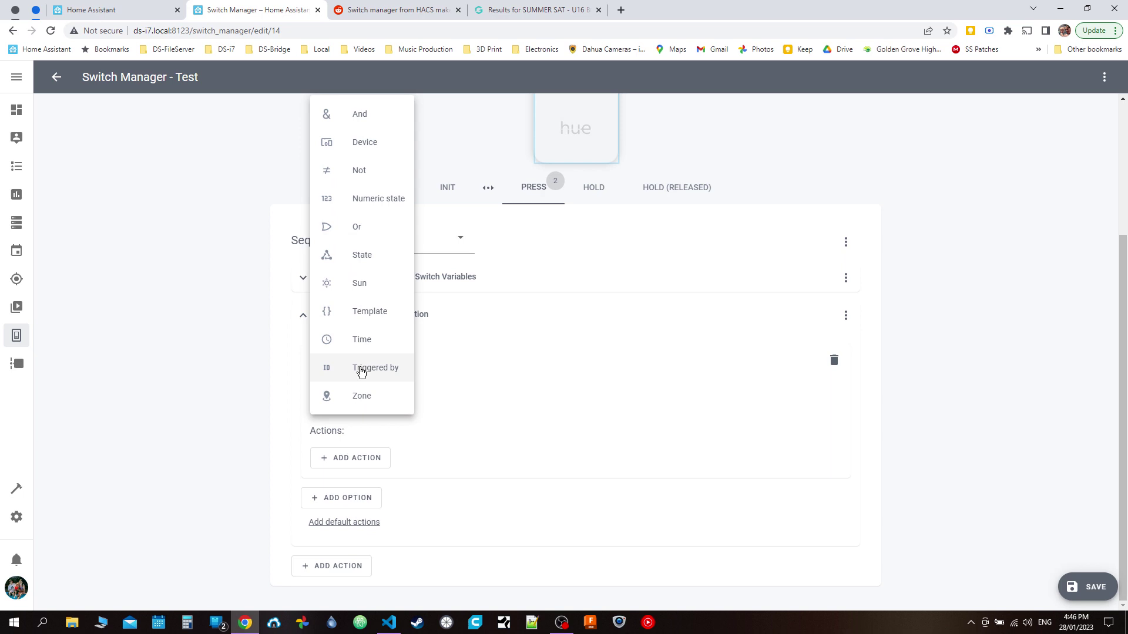
{"action": "left_click", "coordinate": [356, 314]}
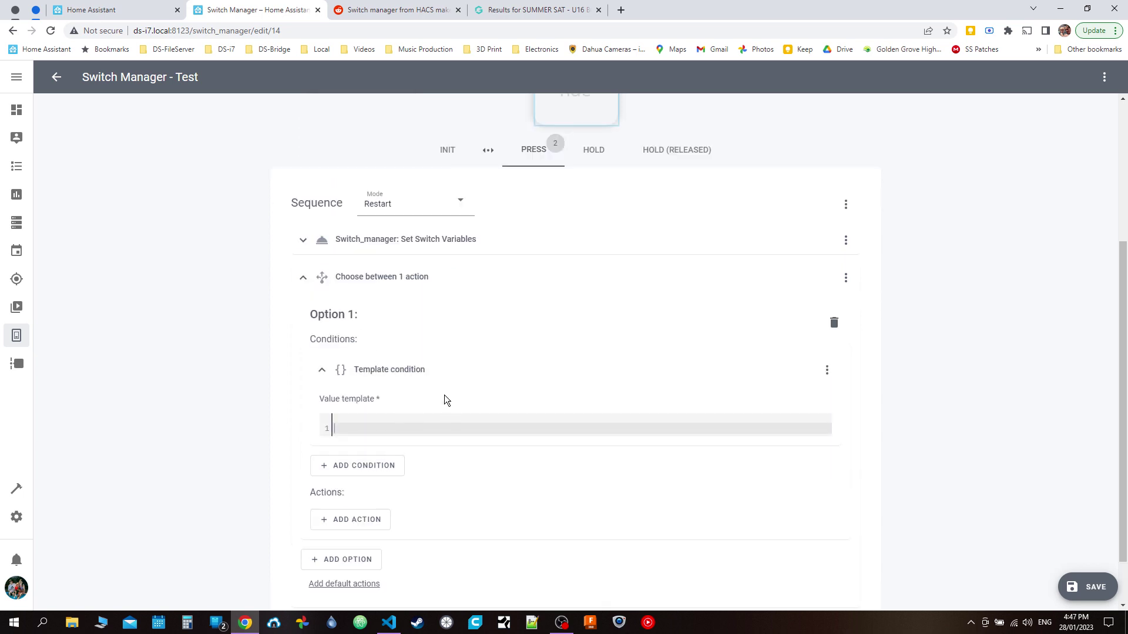
{"action": "type", "text": "{{ data.vai"}
{"action": "key", "text": "BackSpace"}
{"action": "type", "text": "riables"}
{"action": "type", "text": ".button_1 == 1 }}"}
{"action": "scroll", "coordinate": [255, 450], "scroll_direction": "down", "scroll_amount": 1}
Step: Add a light.toggle service action to Option 1 targeting the Kitchen Main light
{"action": "left_click", "coordinate": [350, 466]}
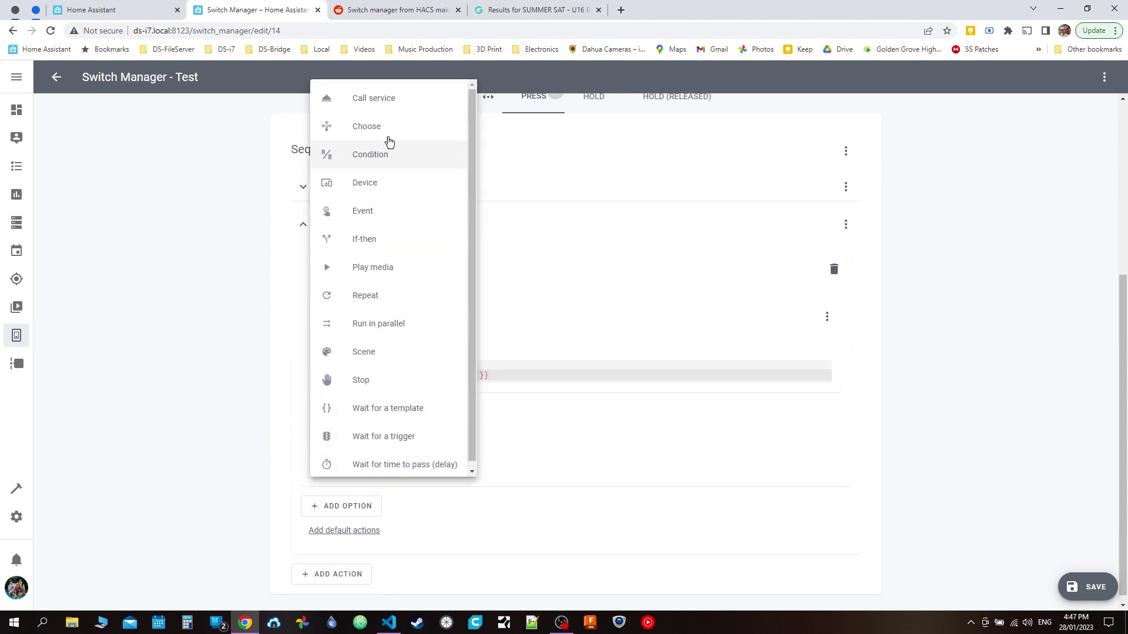
{"action": "left_click", "coordinate": [388, 101]}
{"action": "left_click", "coordinate": [445, 471]}
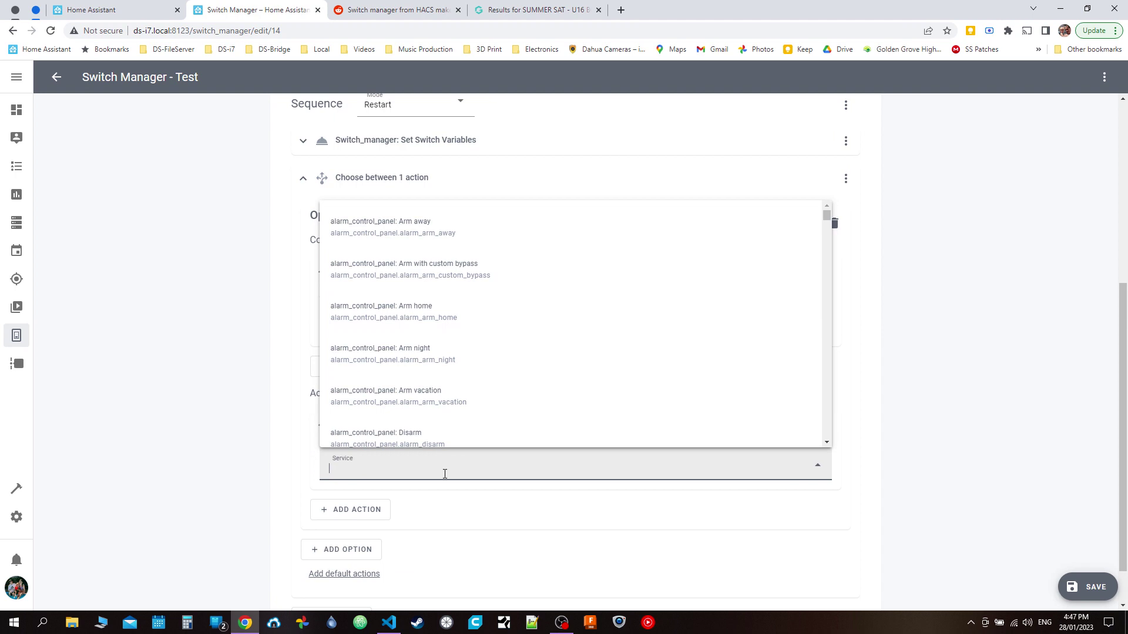
{"action": "type", "text": "light.toggle"}
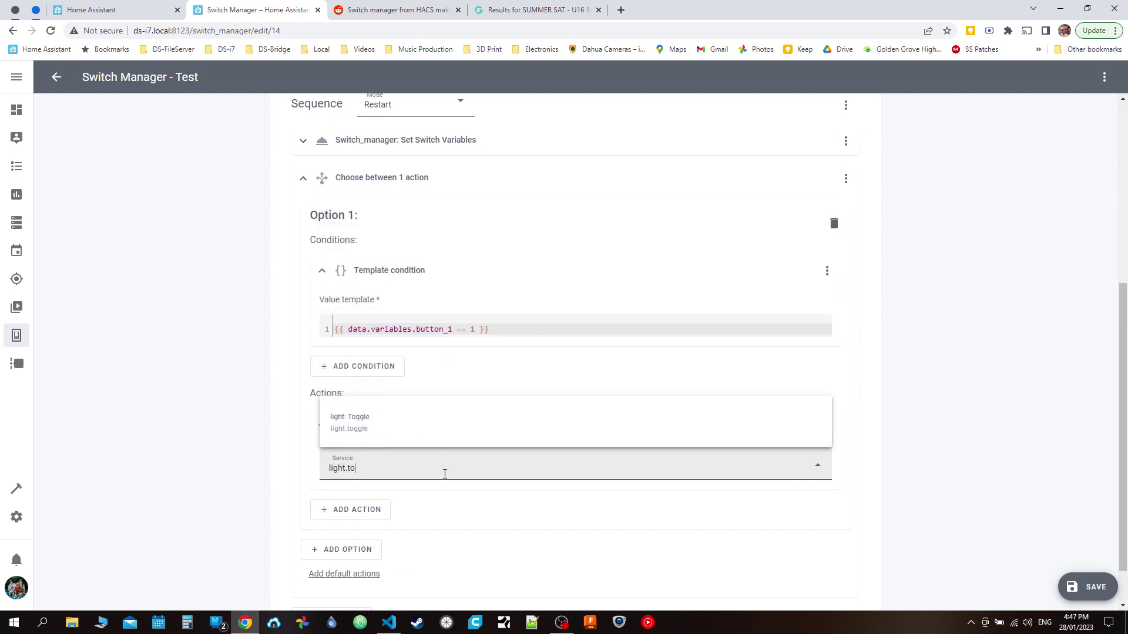
{"action": "left_click", "coordinate": [429, 434]}
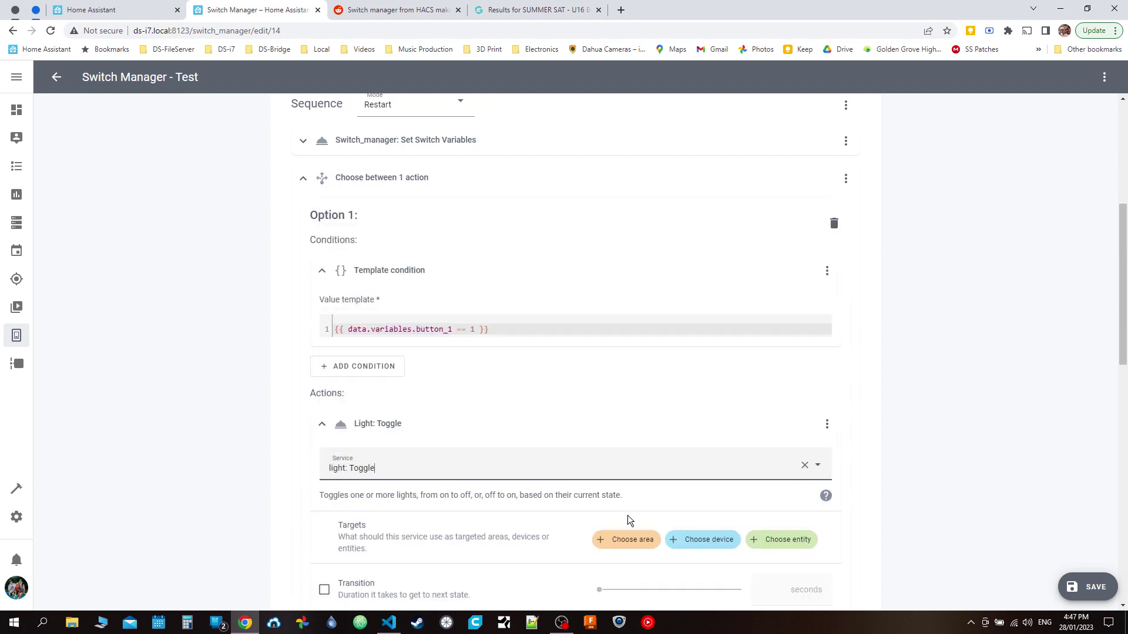
{"action": "left_click", "coordinate": [780, 540]}
{"action": "type", "text": "kit"}
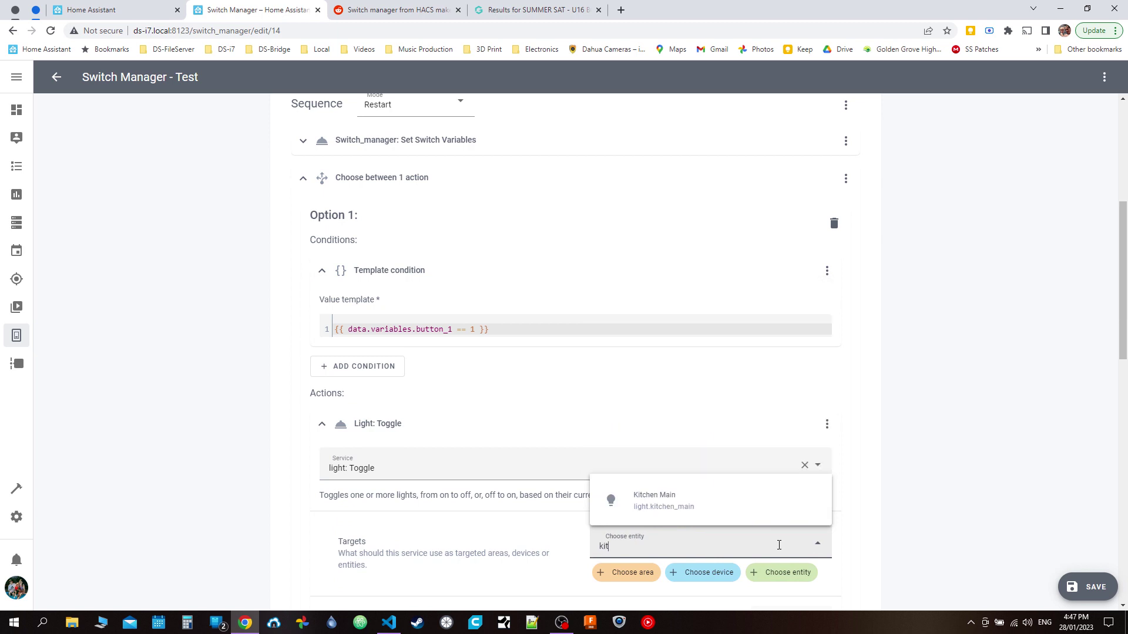
{"action": "left_click", "coordinate": [746, 517]}
{"action": "scroll", "coordinate": [936, 462], "scroll_direction": "down", "scroll_amount": 2}
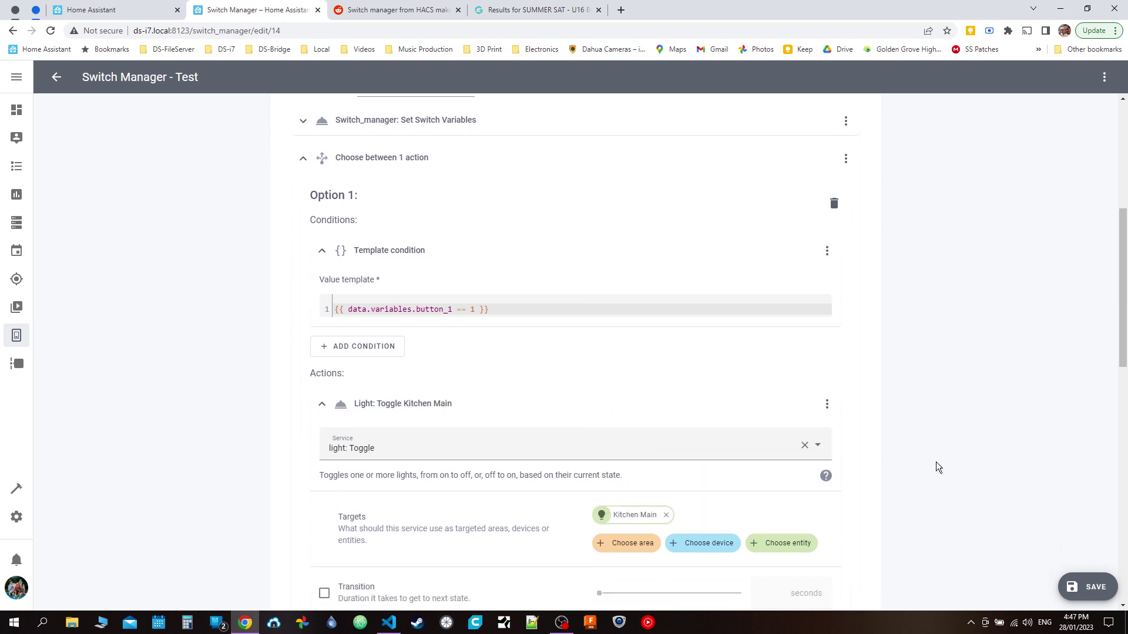
{"action": "scroll", "coordinate": [936, 461], "scroll_direction": "down", "scroll_amount": 10}
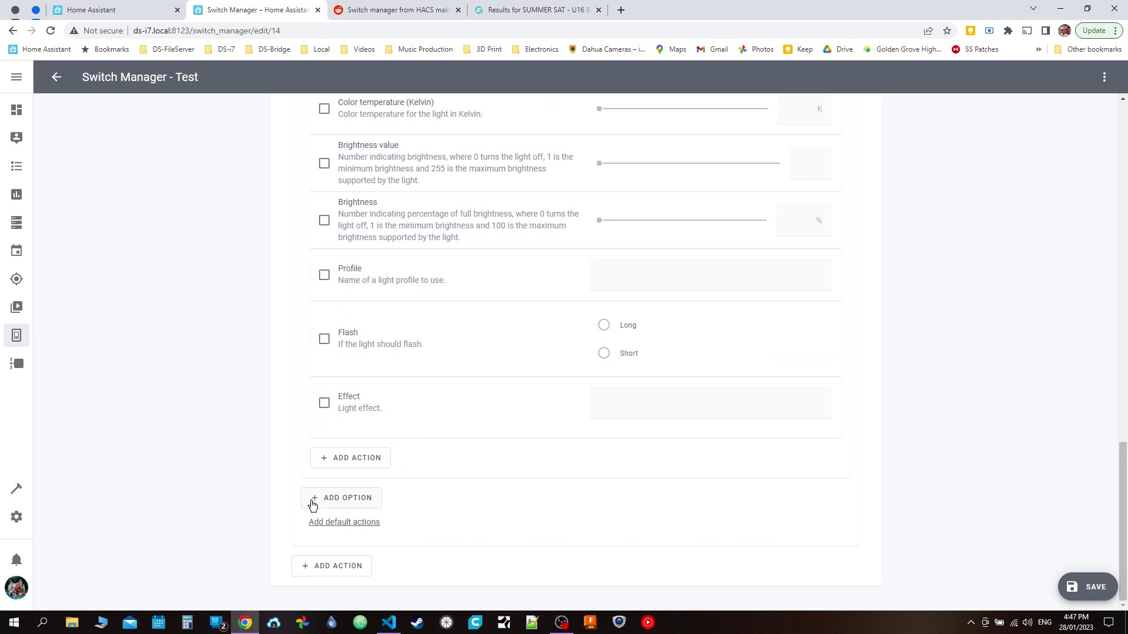
Step: Add Option 2 with a template condition {{ data.variables.button_1 == 2 }}
{"action": "left_click", "coordinate": [313, 501]}
{"action": "scroll", "coordinate": [361, 365], "scroll_direction": "down", "scroll_amount": 3}
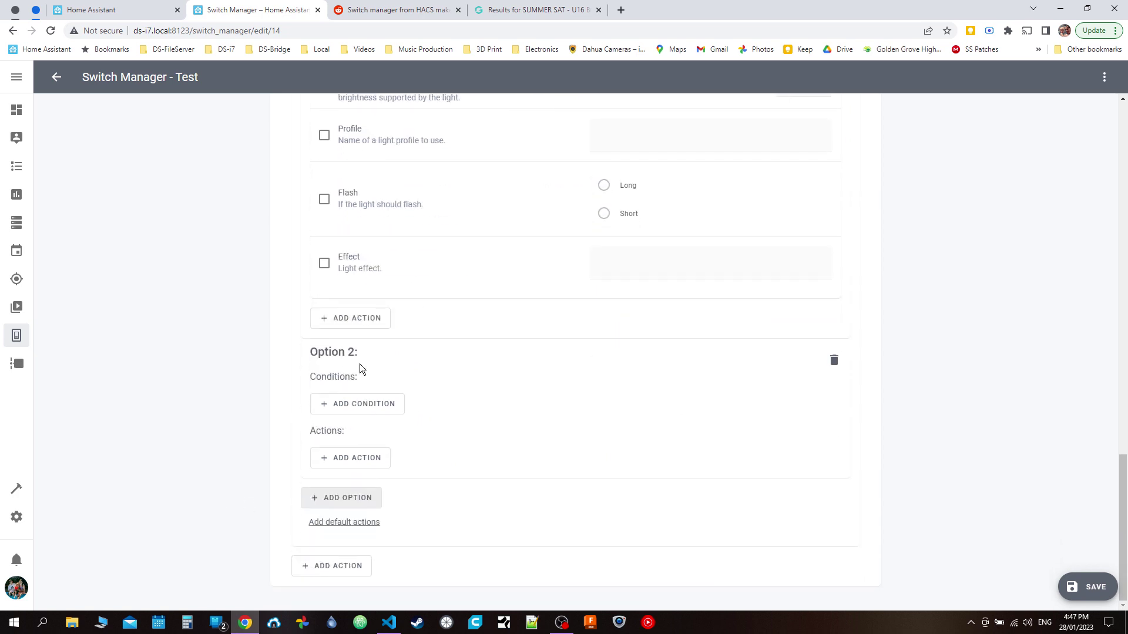
{"action": "left_click", "coordinate": [347, 405]}
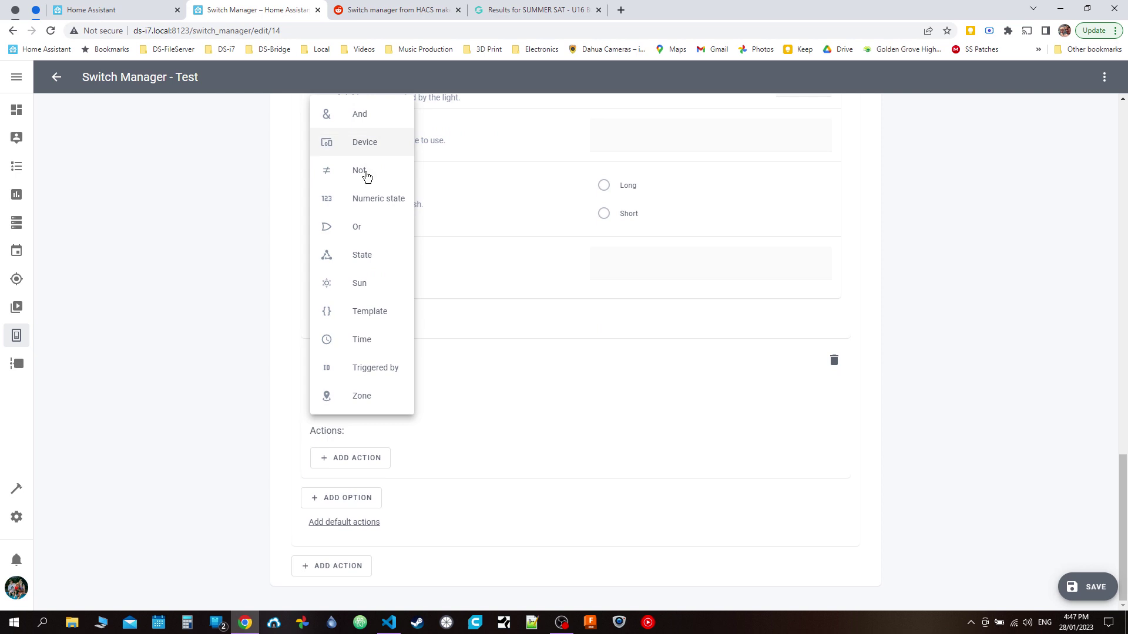
{"action": "left_click", "coordinate": [357, 314]}
{"action": "left_click", "coordinate": [397, 428]}
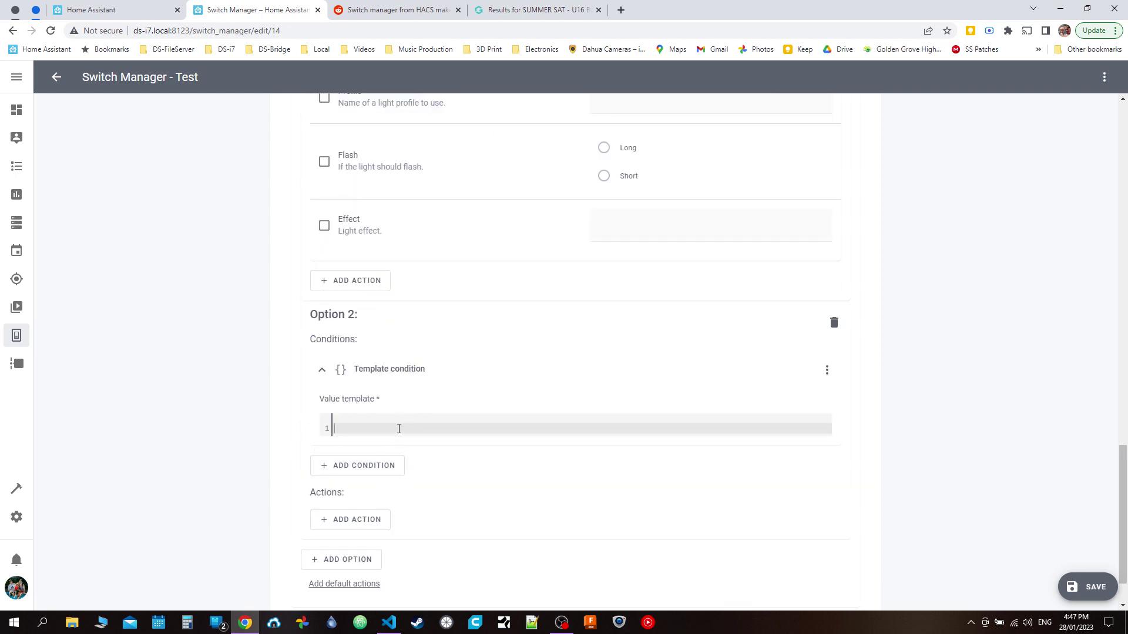
{"action": "type", "text": "{{ data.var"}
{"action": "type", "text": "iables.button"}
{"action": "type", "text": "_2"}
{"action": "type", "text": " == 2 }}"}
Step: Give Option 2 a light: Toggle service action targeting the Family Room Main light
{"action": "left_click", "coordinate": [356, 520]}
{"action": "left_click", "coordinate": [403, 146]}
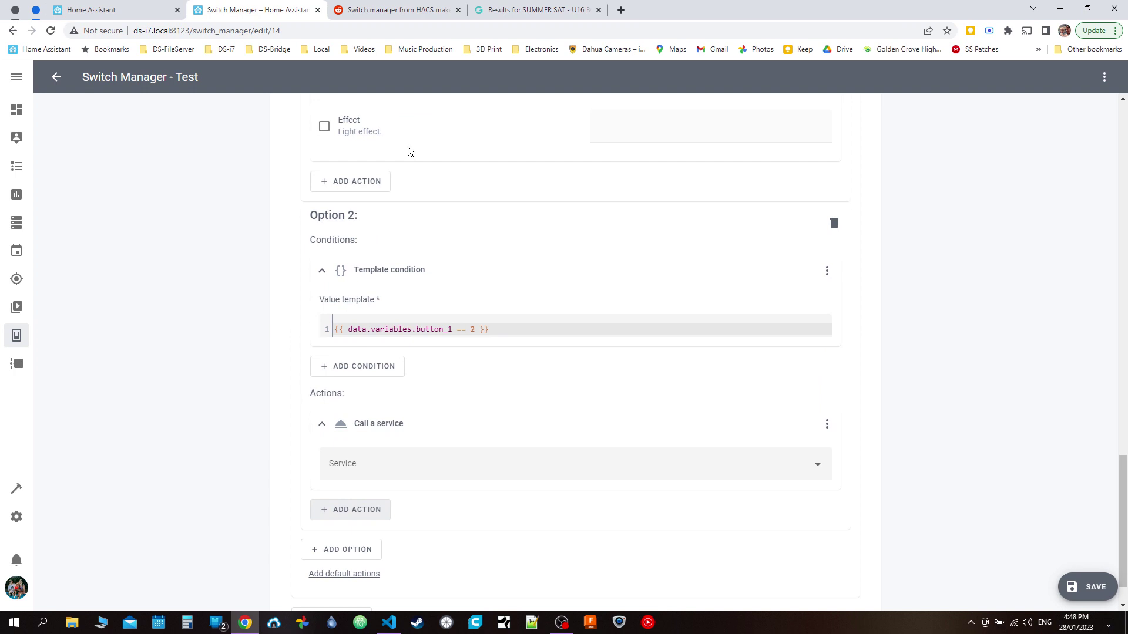
{"action": "left_click", "coordinate": [612, 472]}
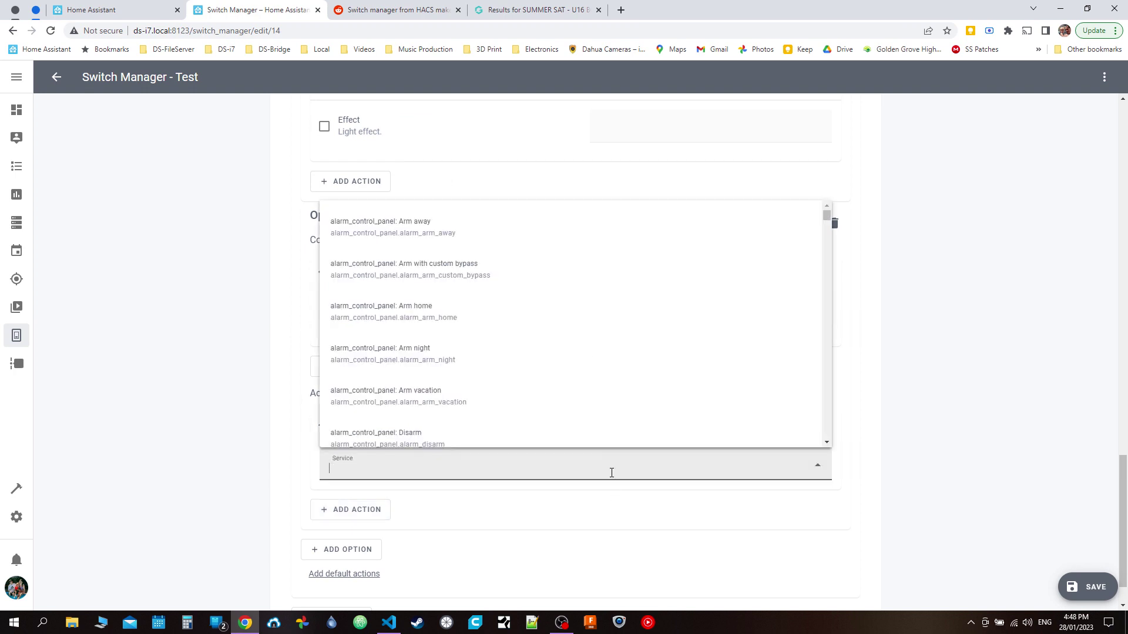
{"action": "type", "text": "light.to"}
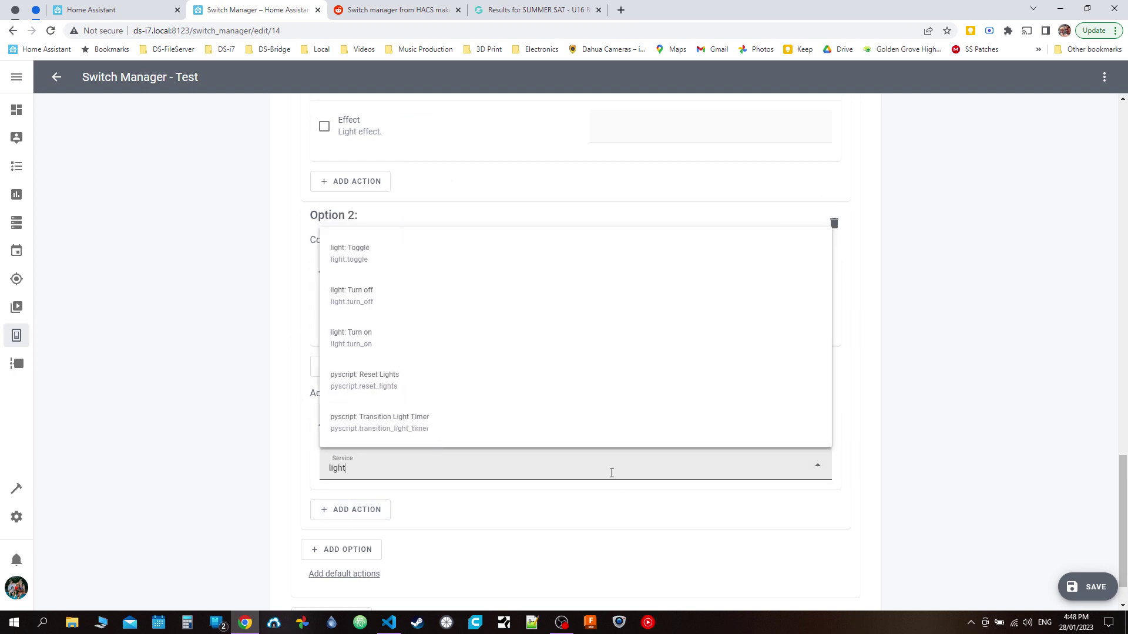
{"action": "left_click", "coordinate": [547, 424]}
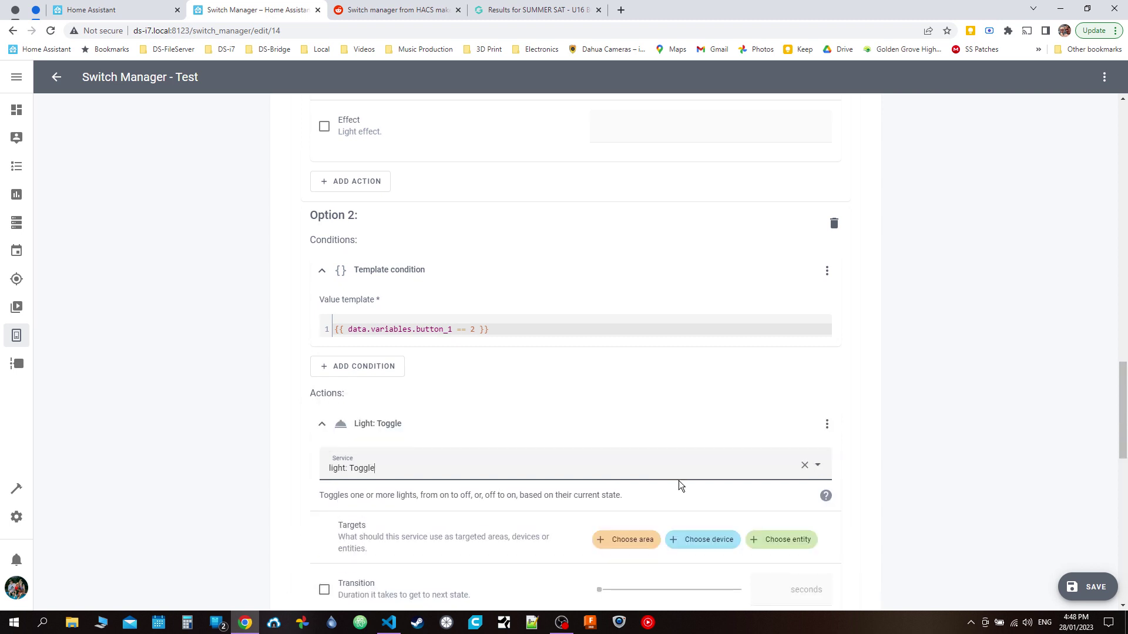
{"action": "left_click", "coordinate": [778, 542]}
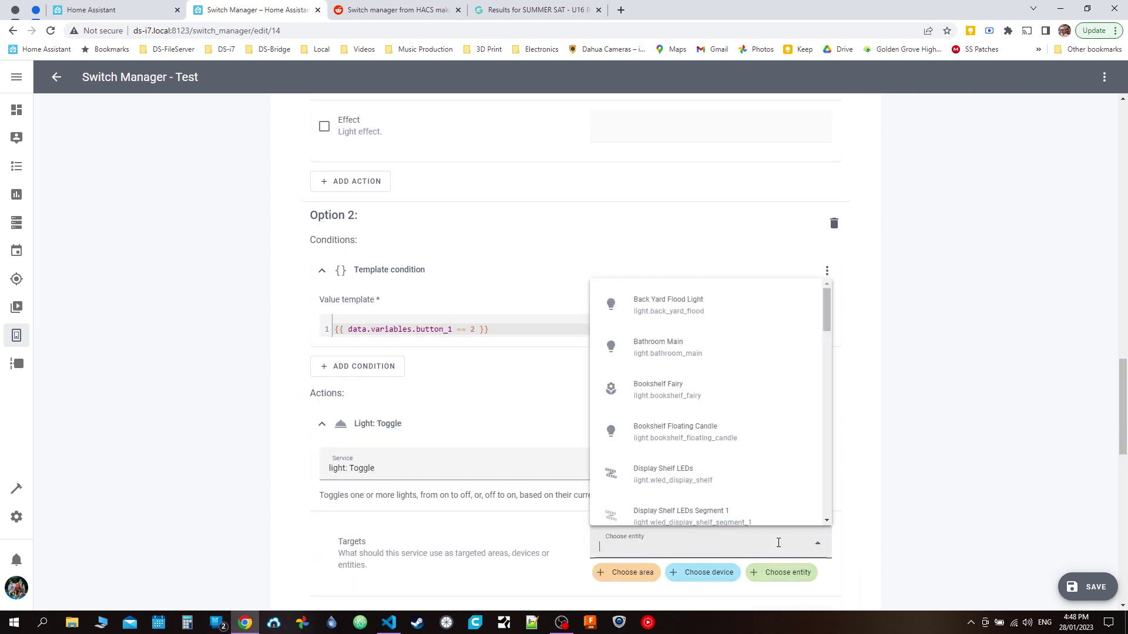
{"action": "type", "text": "fa"}
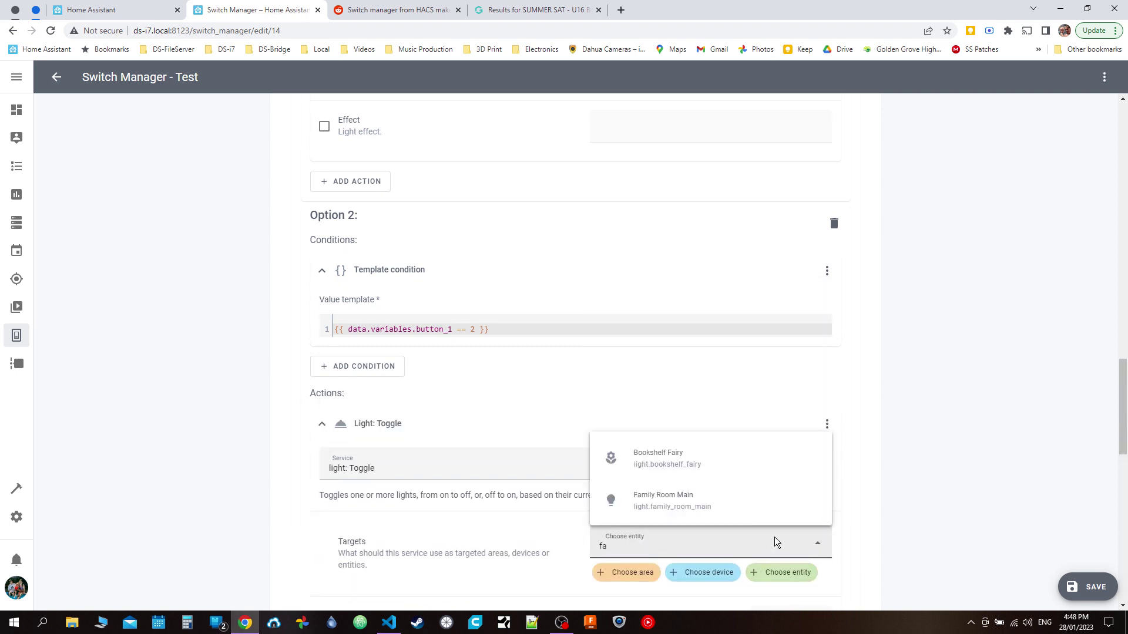
{"action": "left_click", "coordinate": [711, 514]}
{"action": "scroll", "coordinate": [914, 464], "scroll_direction": "down", "scroll_amount": 4}
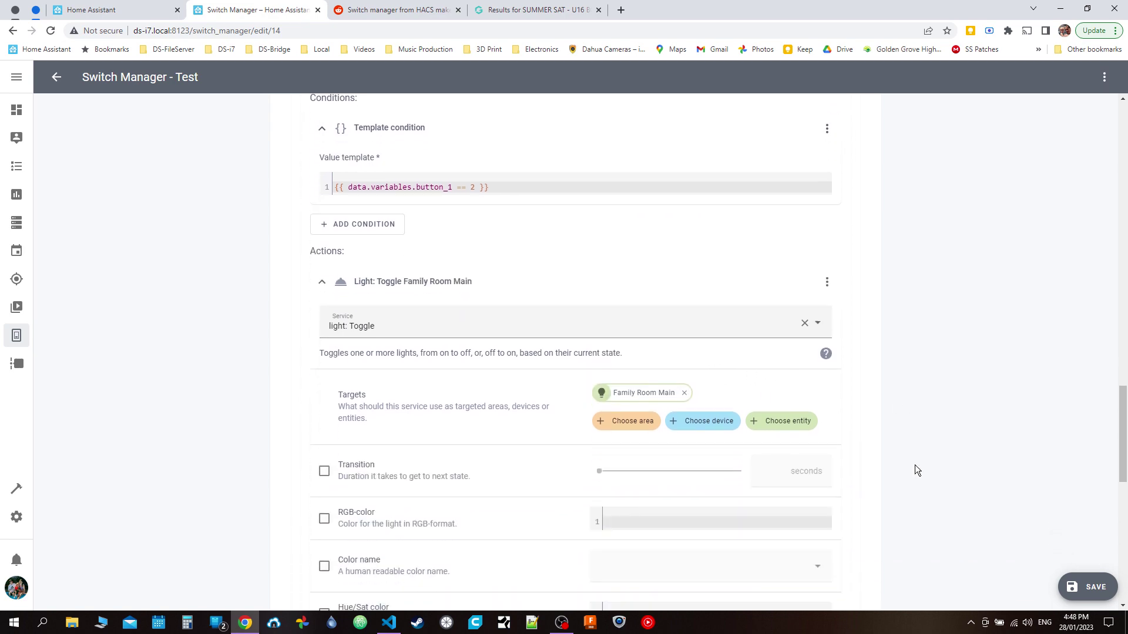
{"action": "scroll", "coordinate": [898, 415], "scroll_direction": "down", "scroll_amount": 10}
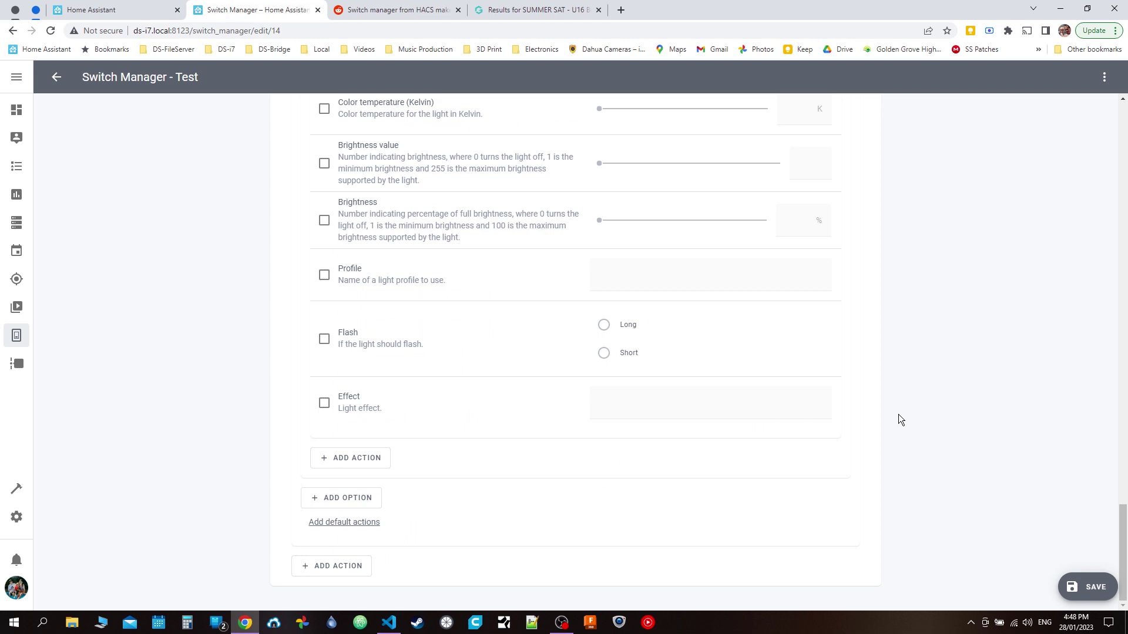
Step: Add Option 3 with a template condition {{ data.variables.button_1 > 2 }}
{"action": "left_click", "coordinate": [325, 498]}
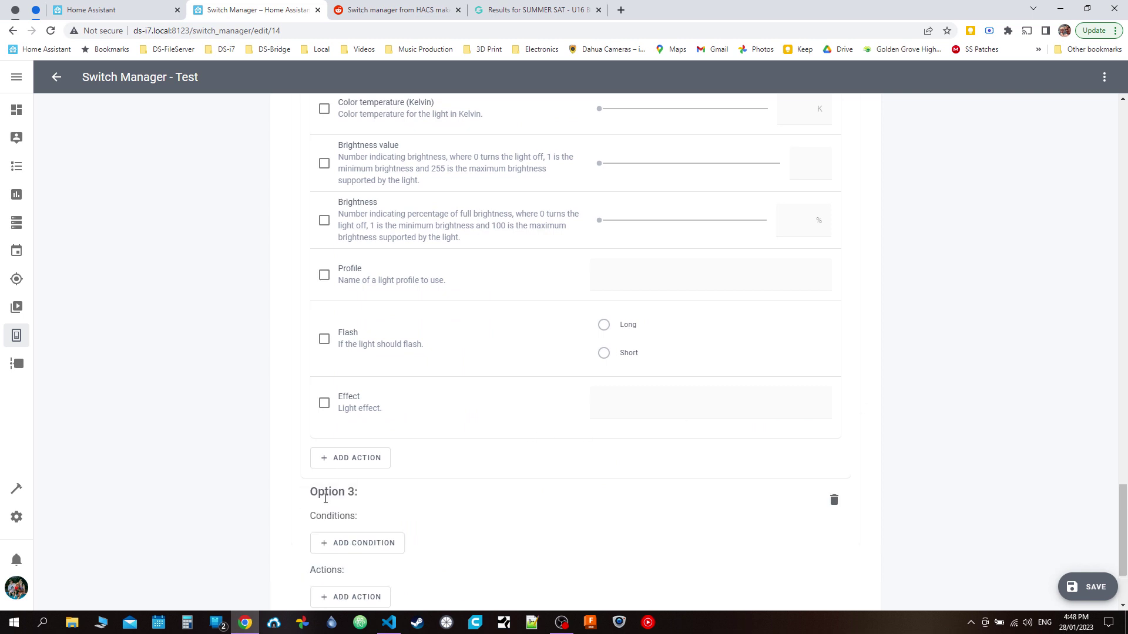
{"action": "scroll", "coordinate": [305, 523], "scroll_direction": "down", "scroll_amount": 3}
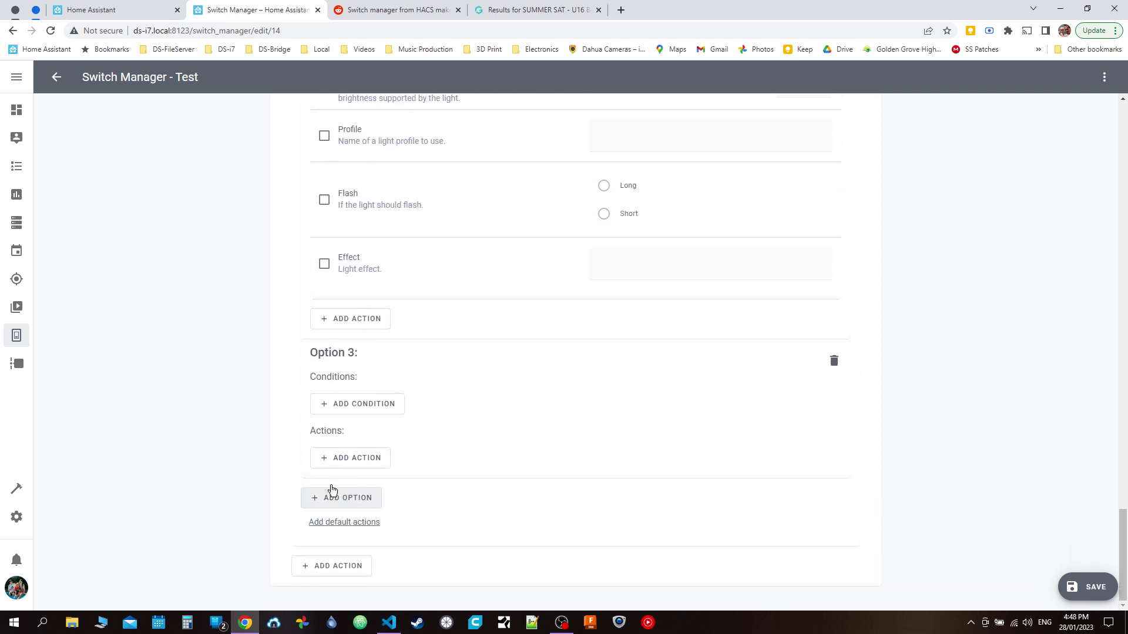
{"action": "left_click", "coordinate": [358, 401]}
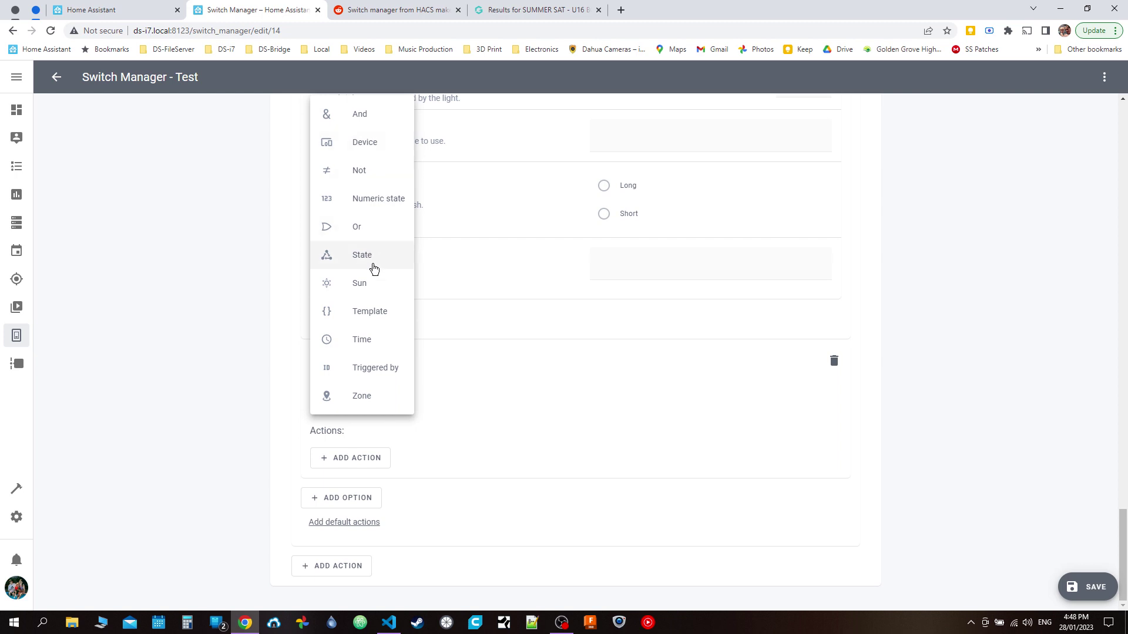
{"action": "left_click", "coordinate": [375, 312]}
{"action": "left_click", "coordinate": [421, 423]}
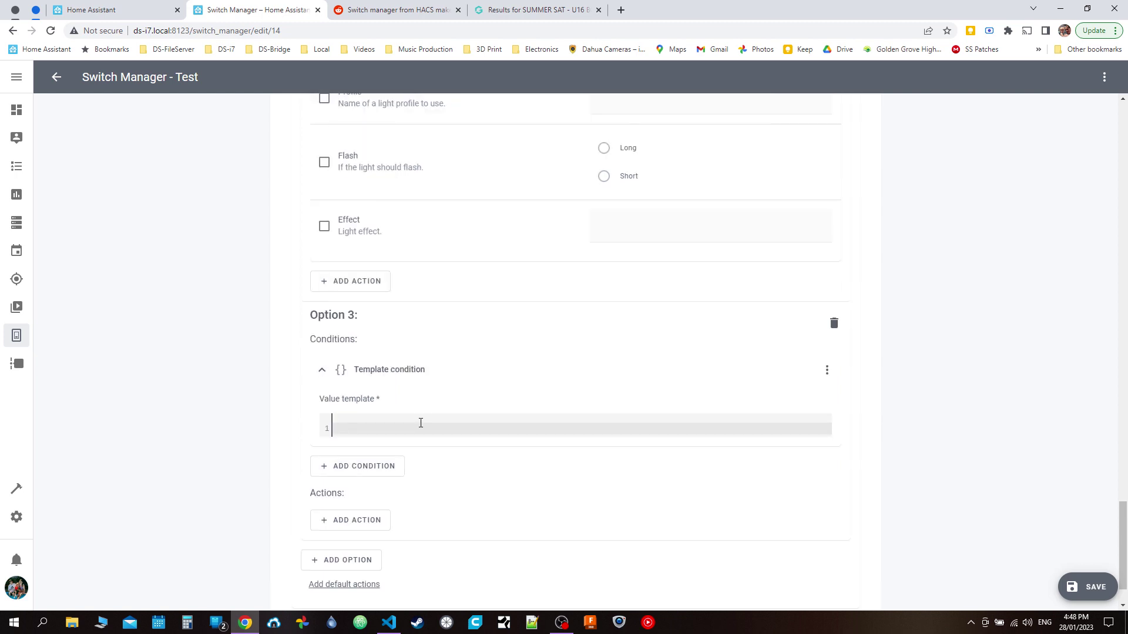
{"action": "type", "text": "{{ data.variables.button_1 > 2 }}"}
{"action": "left_click", "coordinate": [335, 428]}
{"action": "scroll", "coordinate": [252, 460], "scroll_direction": "down", "scroll_amount": 1}
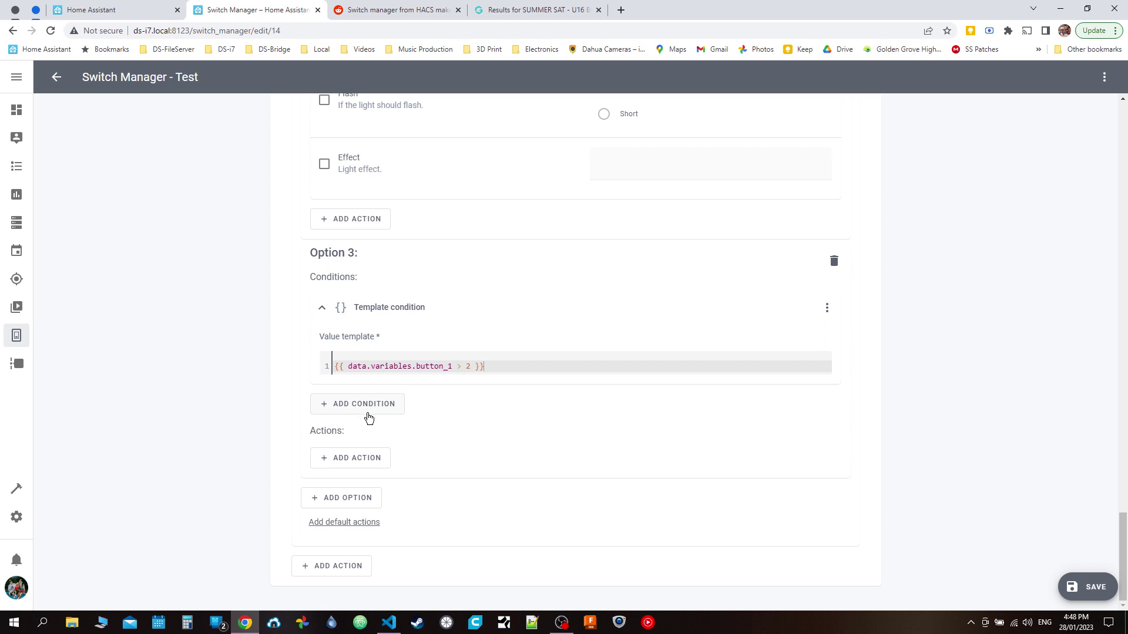
Step: Add a Call service action to Option 3 using light: Toggle
{"action": "left_click", "coordinate": [347, 460]}
{"action": "left_click", "coordinate": [402, 104]}
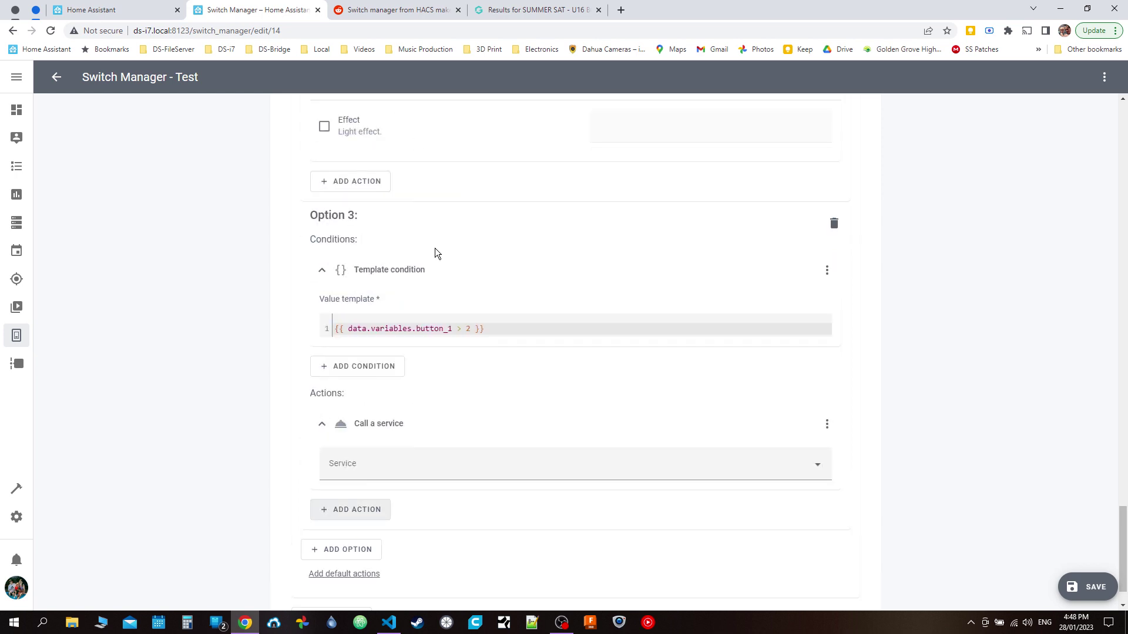
{"action": "left_click", "coordinate": [424, 468]}
{"action": "type", "text": "light"}
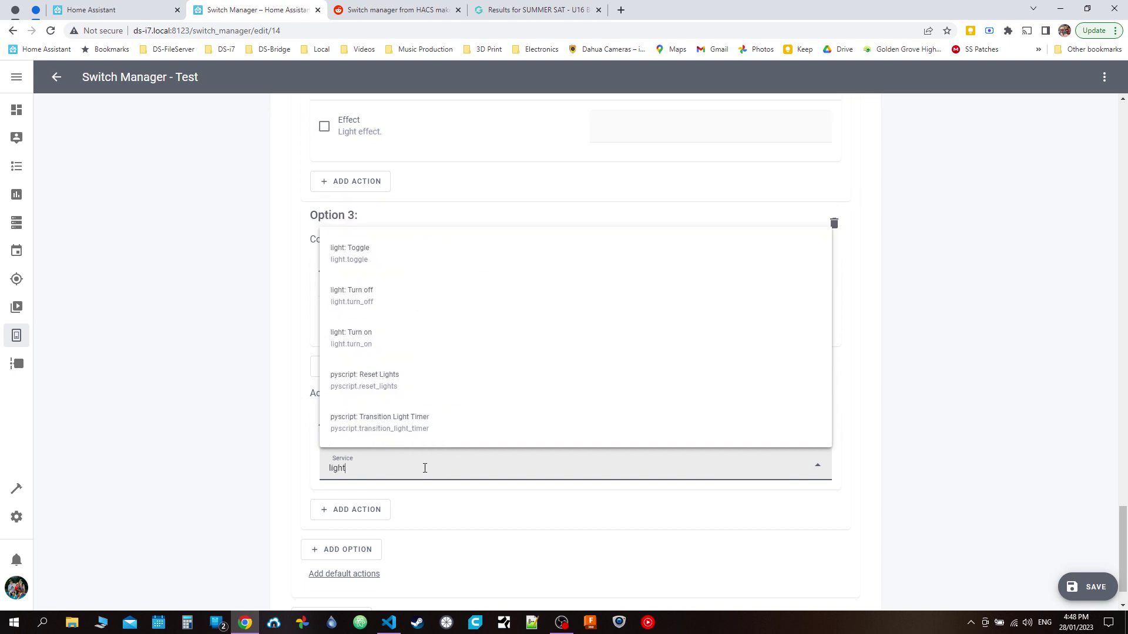
{"action": "type", "text": "."}
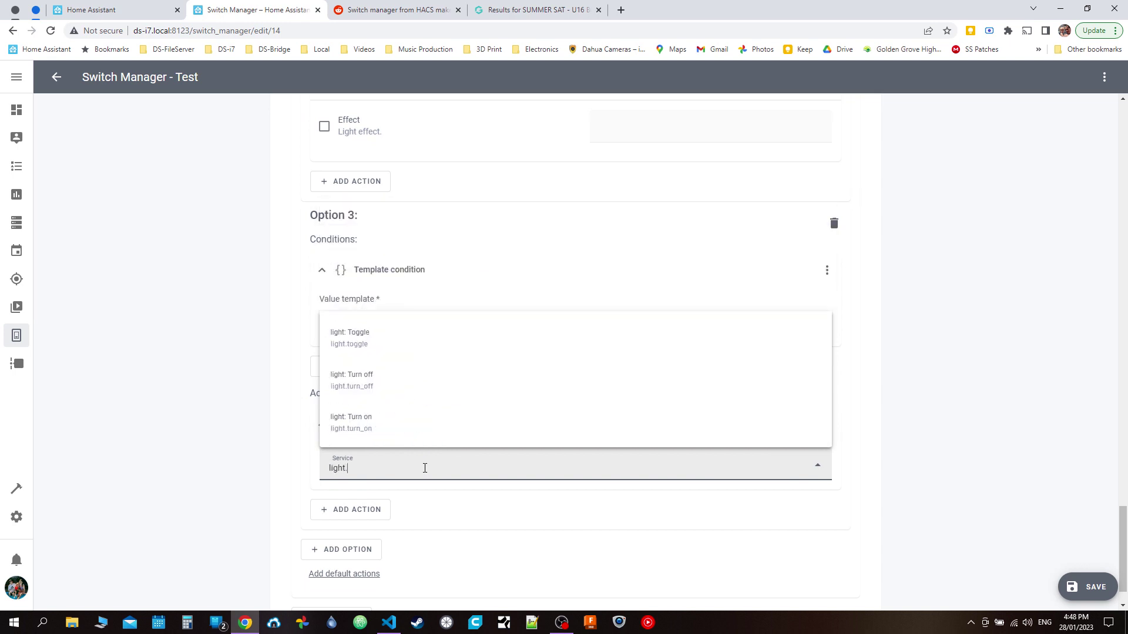
{"action": "left_click", "coordinate": [411, 343]}
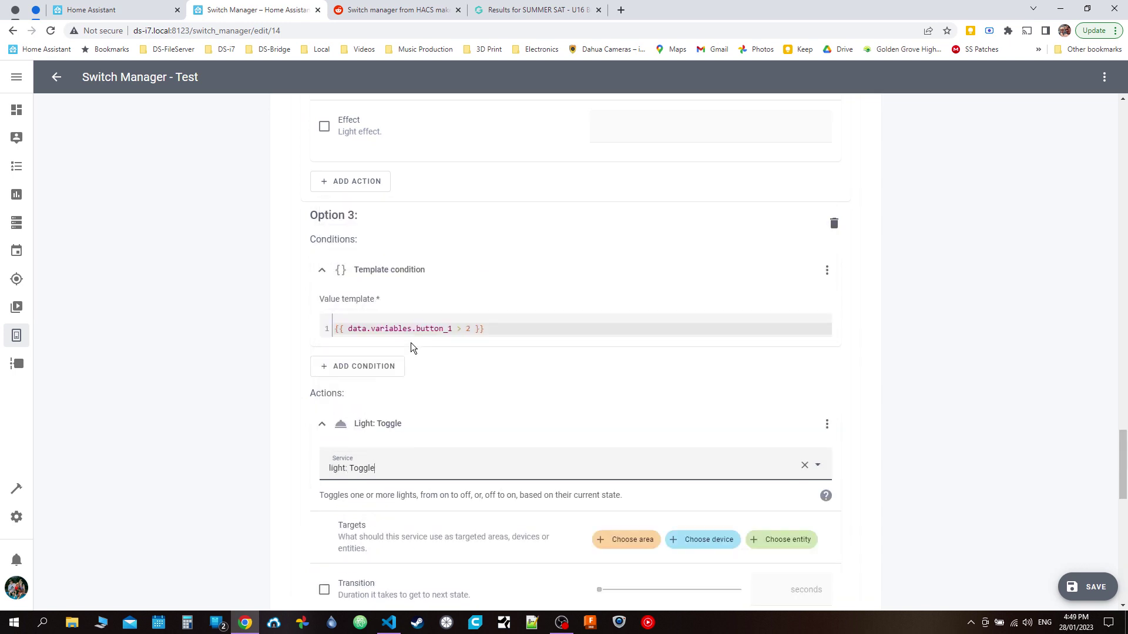
Step: Target the Living Room Main light with Option 3's toggle action
{"action": "left_click", "coordinate": [800, 544]}
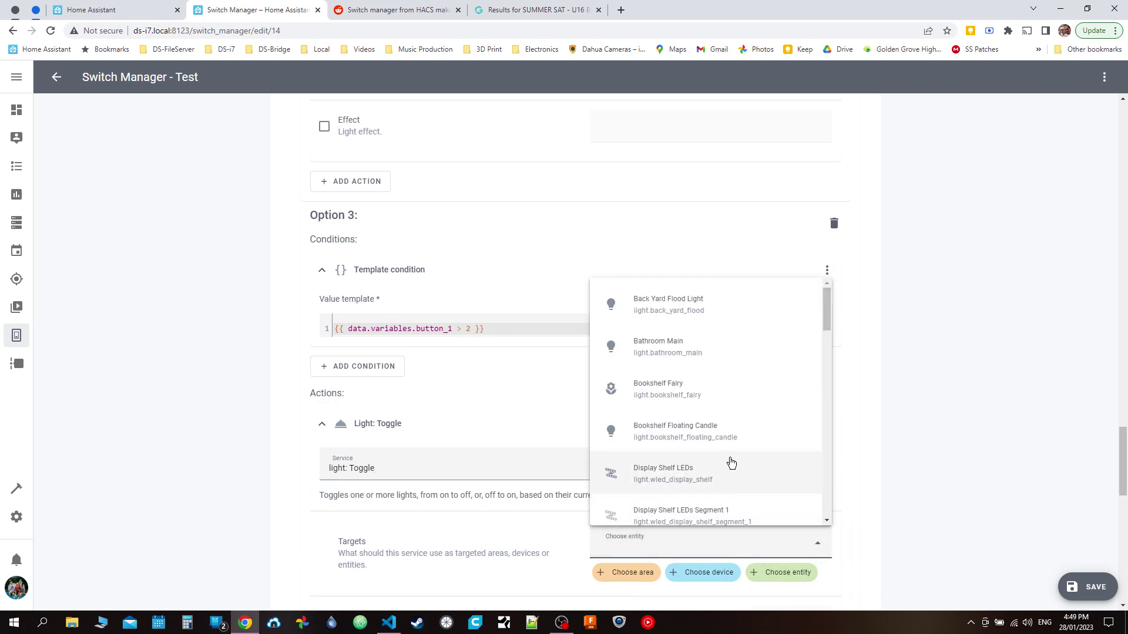
{"action": "type", "text": "livi"}
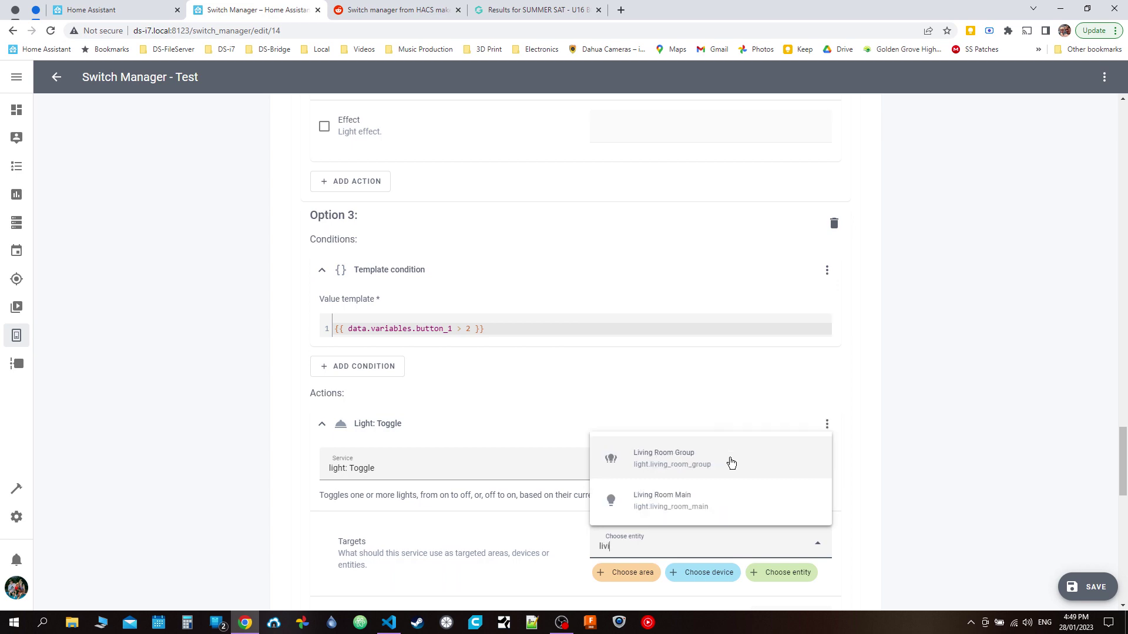
{"action": "left_click", "coordinate": [720, 494]}
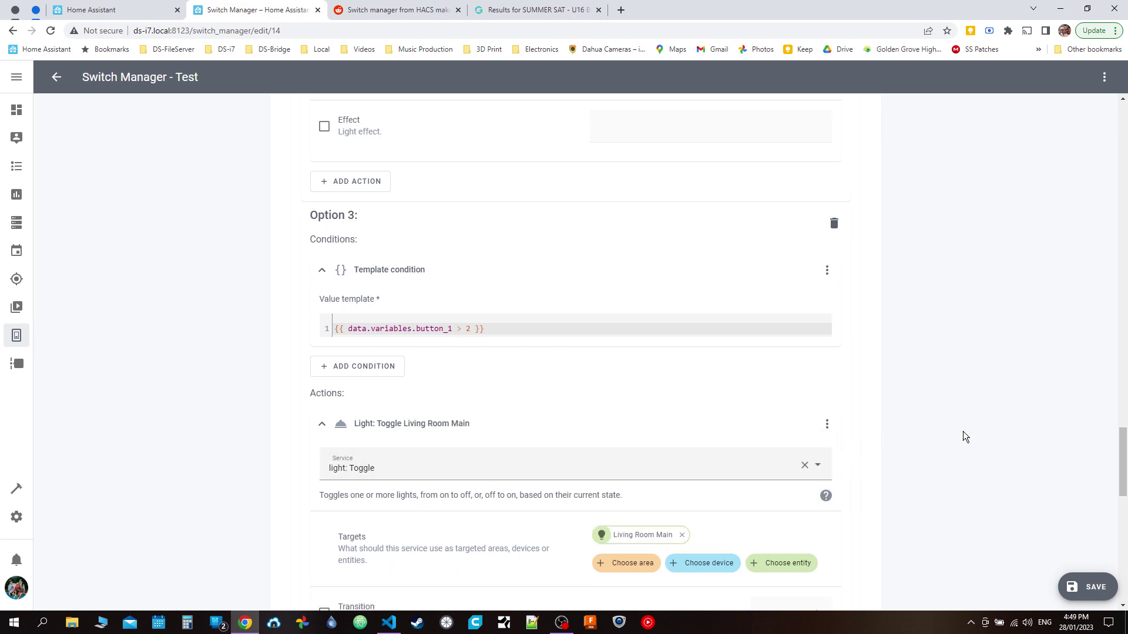
{"action": "scroll", "coordinate": [963, 427], "scroll_direction": "down", "scroll_amount": 9}
{"action": "scroll", "coordinate": [964, 428], "scroll_direction": "down", "scroll_amount": 1}
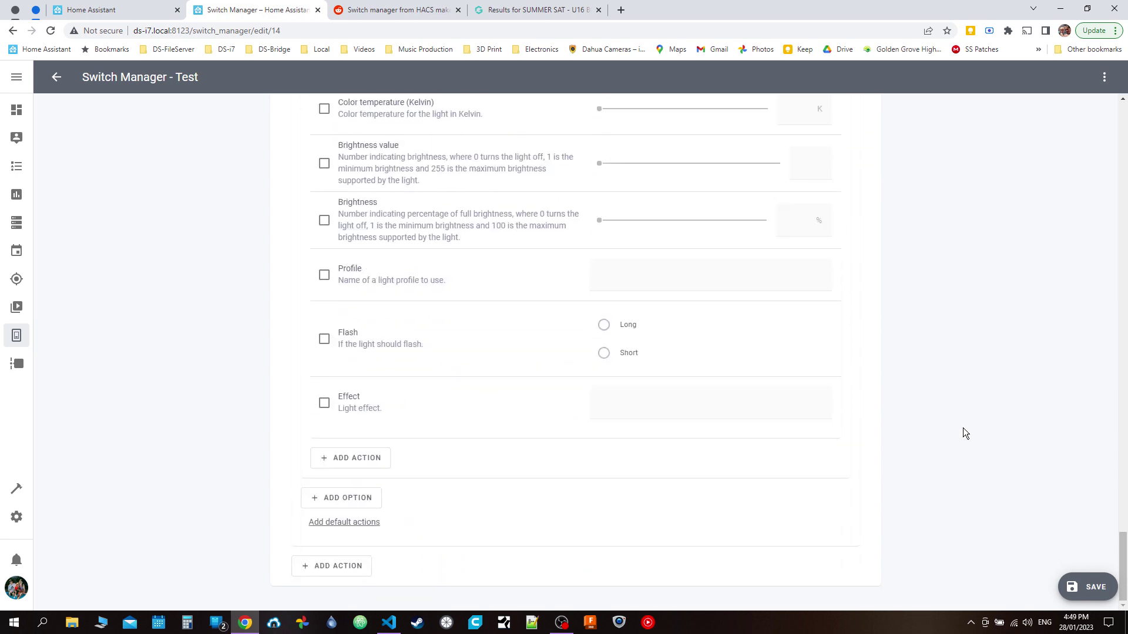
{"action": "scroll", "coordinate": [963, 428], "scroll_direction": "up", "scroll_amount": 20}
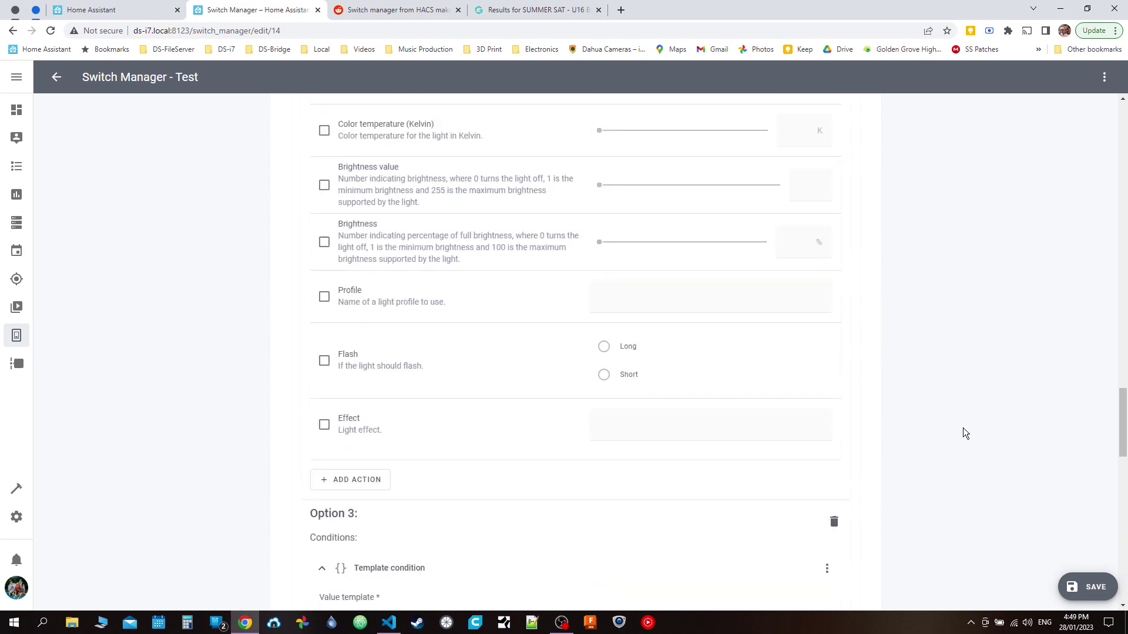
{"action": "scroll", "coordinate": [964, 428], "scroll_direction": "up", "scroll_amount": 18}
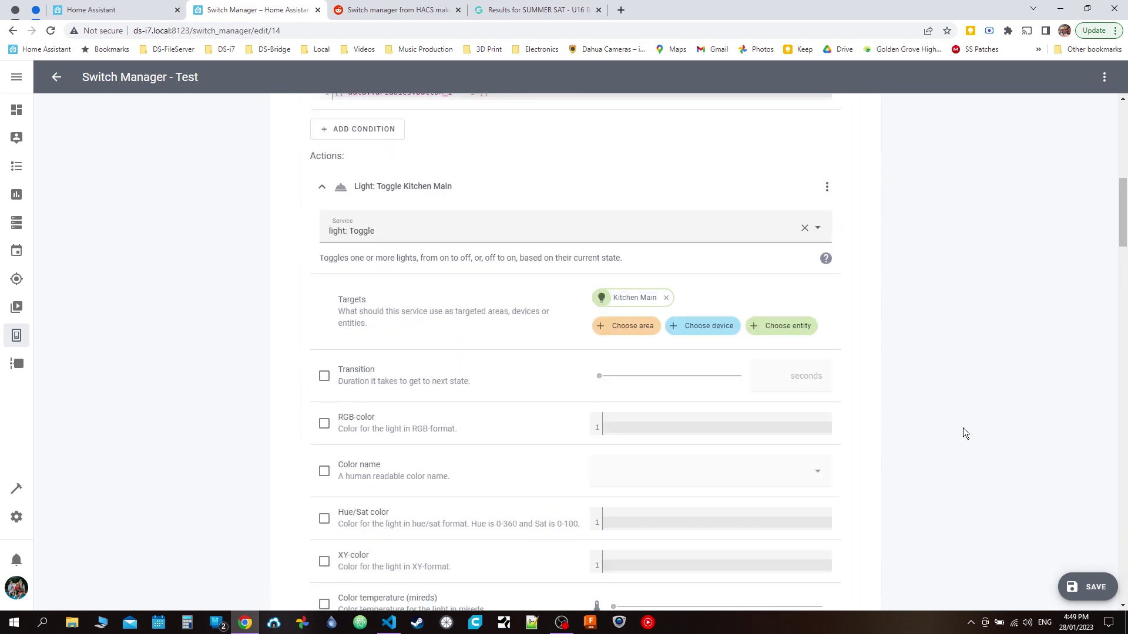
{"action": "scroll", "coordinate": [963, 428], "scroll_direction": "up", "scroll_amount": 6}
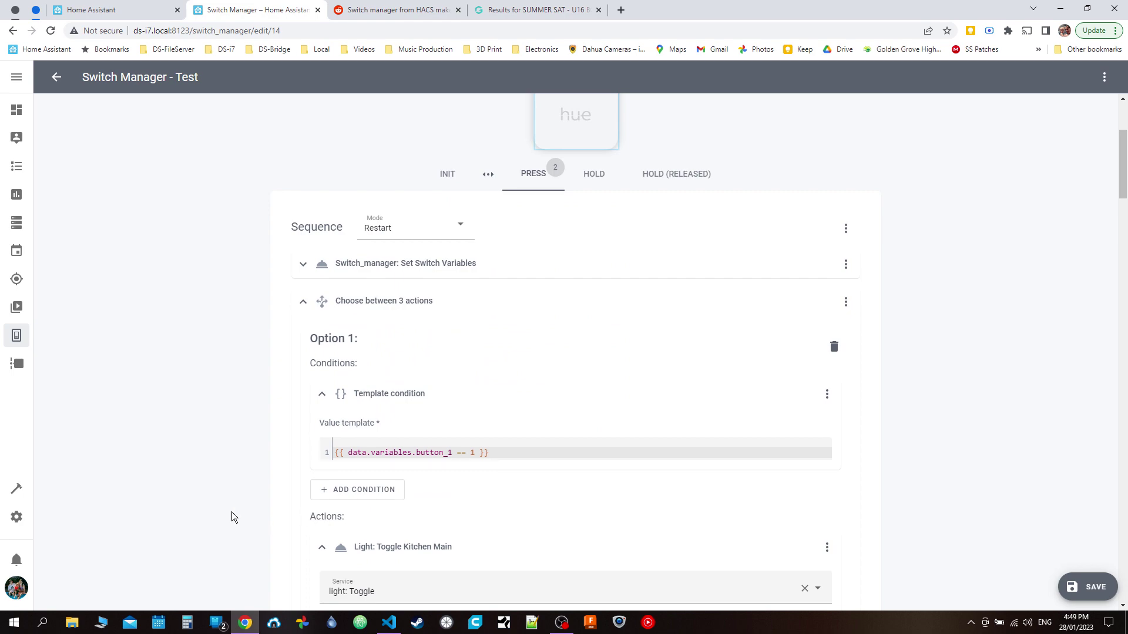
{"action": "scroll", "coordinate": [231, 512], "scroll_direction": "down", "scroll_amount": 4}
{"action": "scroll", "coordinate": [232, 512], "scroll_direction": "up", "scroll_amount": 5}
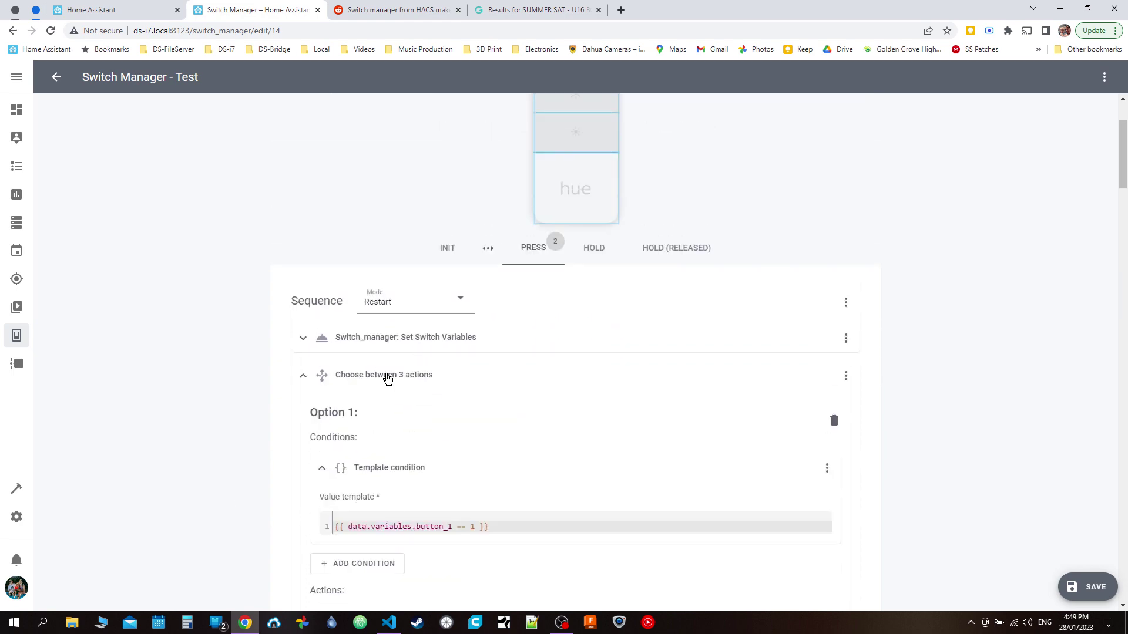
Step: Collapse the Choose block and add a 1-second Delay action to the press sequence
{"action": "left_click", "coordinate": [386, 374]}
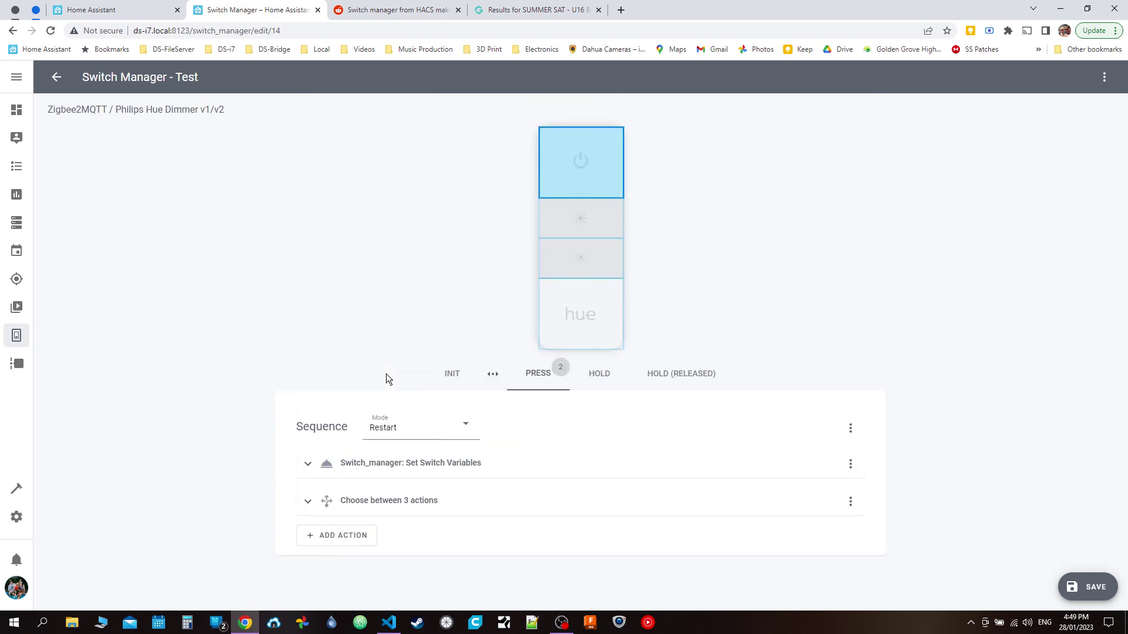
{"action": "left_click", "coordinate": [326, 536]}
{"action": "left_click", "coordinate": [330, 527]}
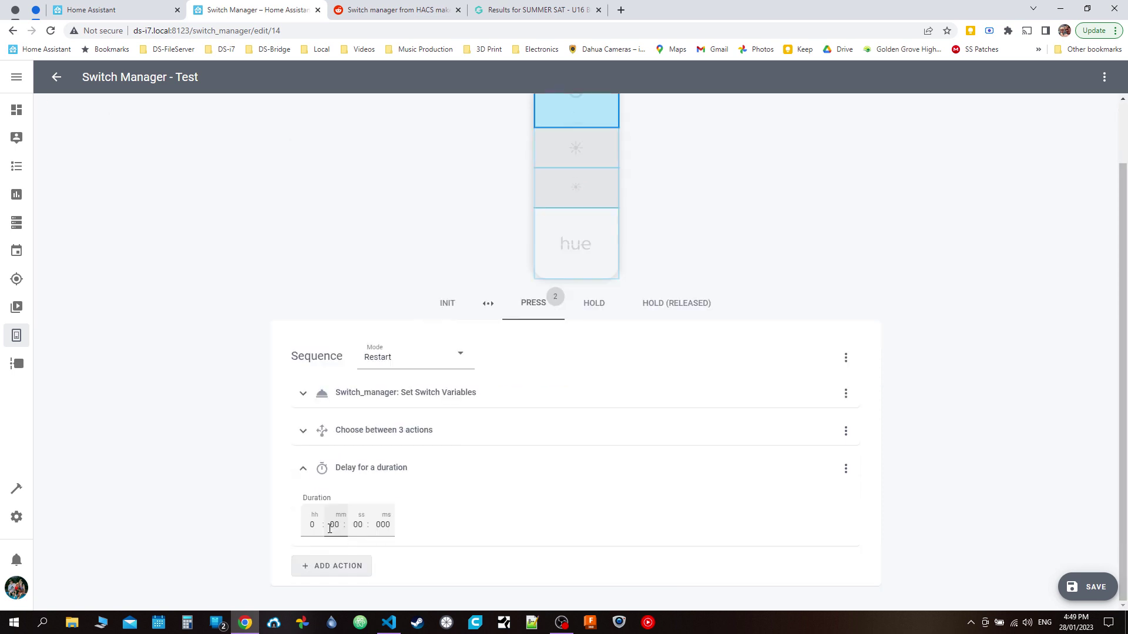
{"action": "left_click", "coordinate": [359, 524]}
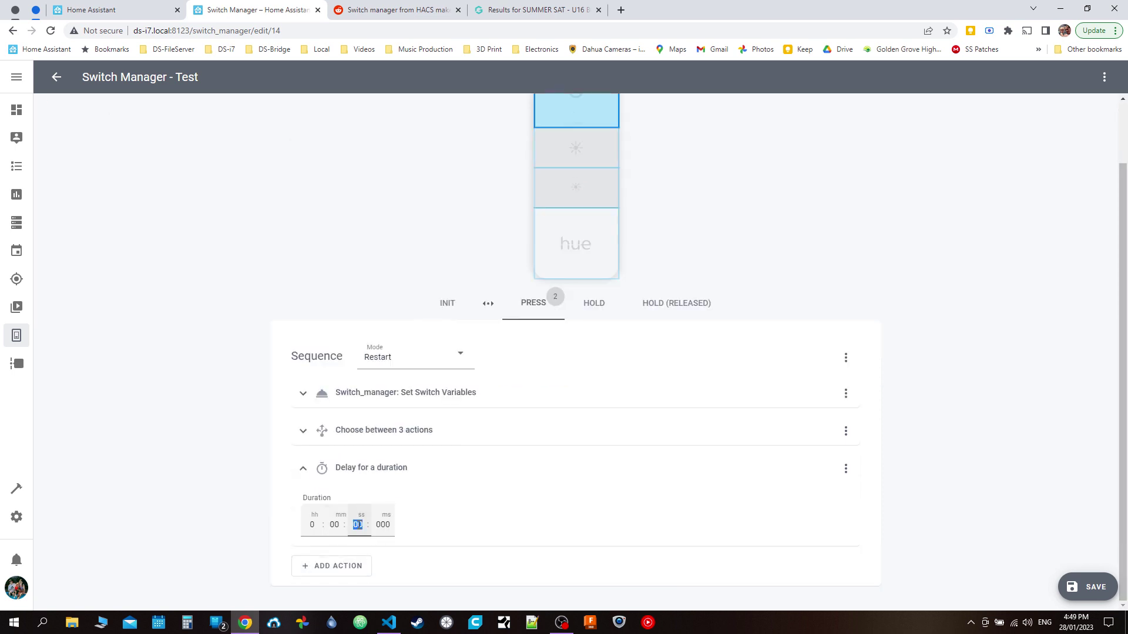
{"action": "type", "text": "1"}
{"action": "left_click", "coordinate": [491, 514]}
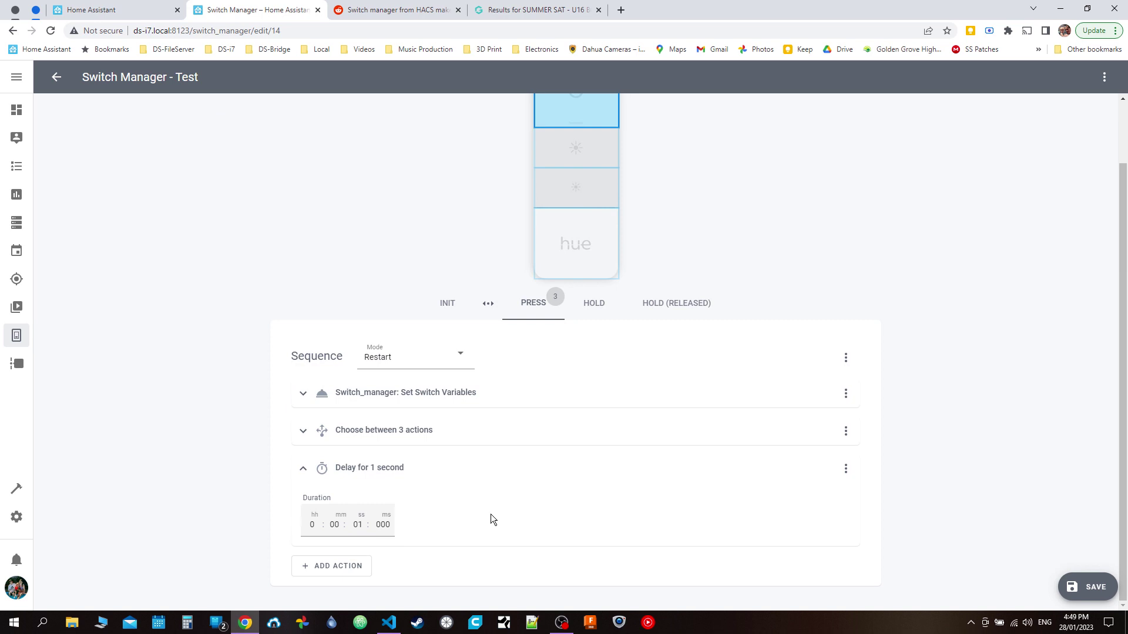
Step: Re-order the delay so it sits above the Choose block
{"action": "left_click", "coordinate": [847, 470]}
{"action": "left_click", "coordinate": [888, 304]}
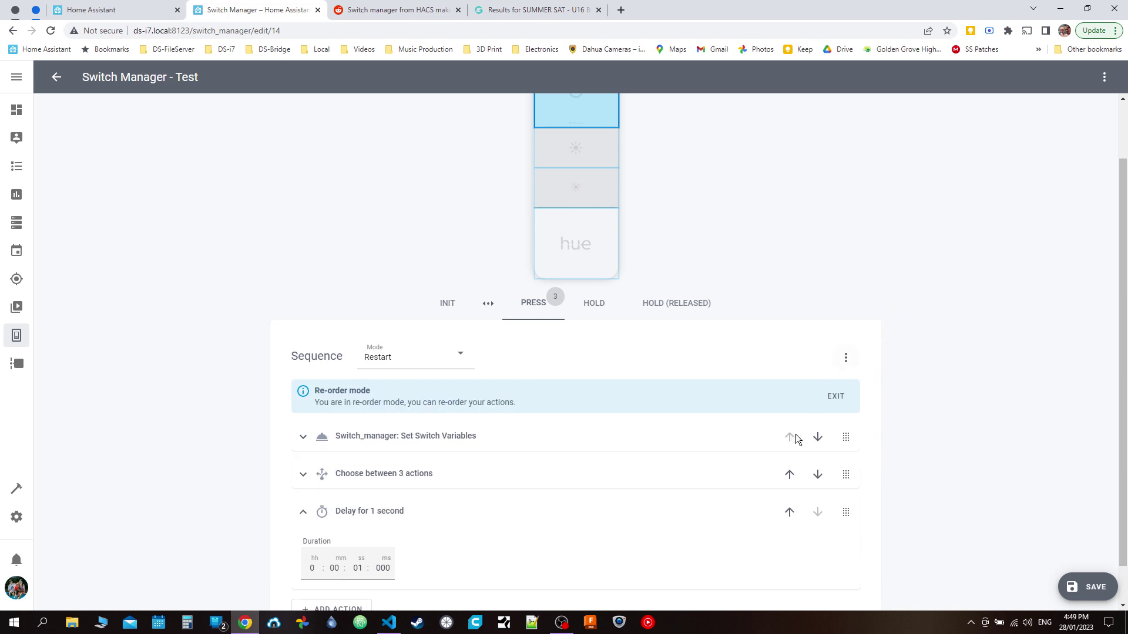
{"action": "left_click", "coordinate": [789, 513]}
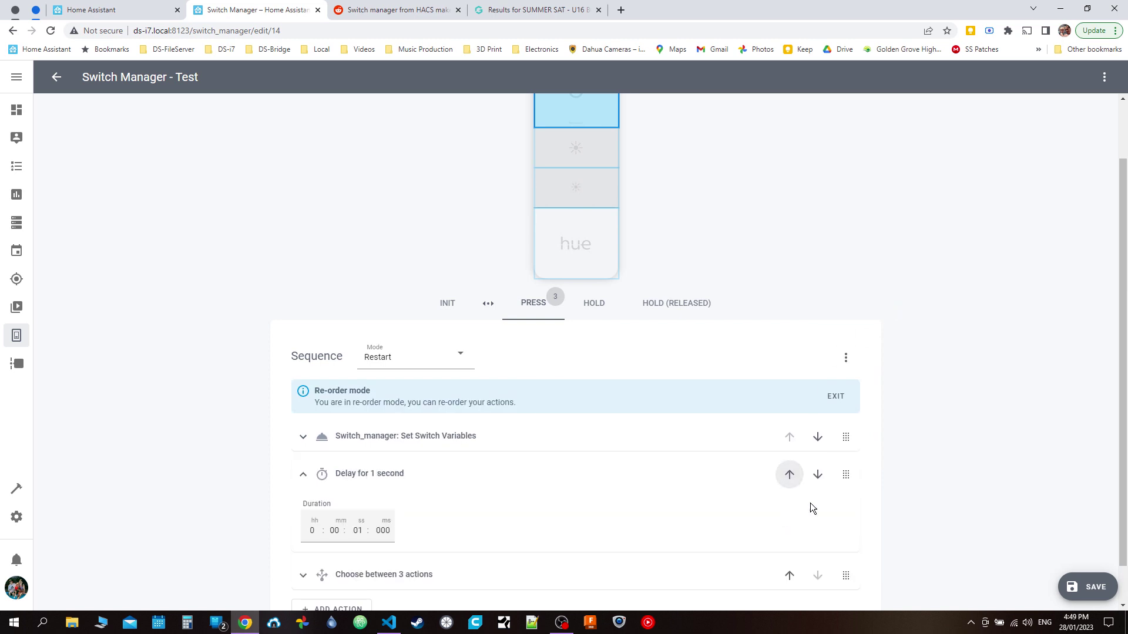
{"action": "left_click", "coordinate": [833, 393]}
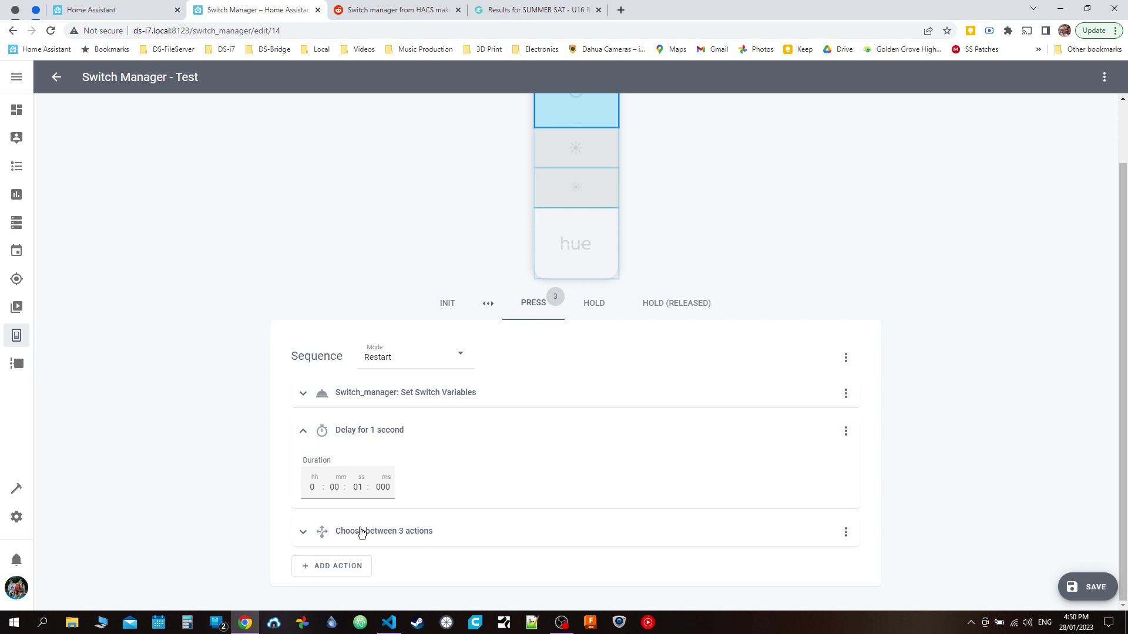
Step: Add a switch_manager: Set Switch Variables service call at the end of the press sequence
{"action": "left_click", "coordinate": [338, 568]}
{"action": "left_click", "coordinate": [389, 196]}
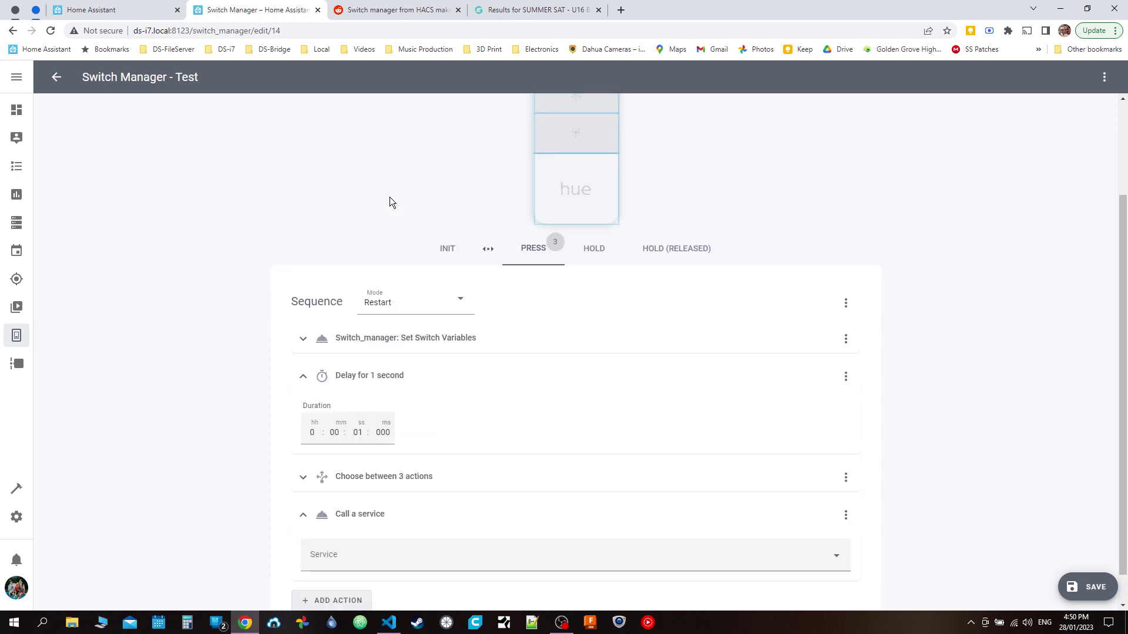
{"action": "left_click", "coordinate": [396, 552]}
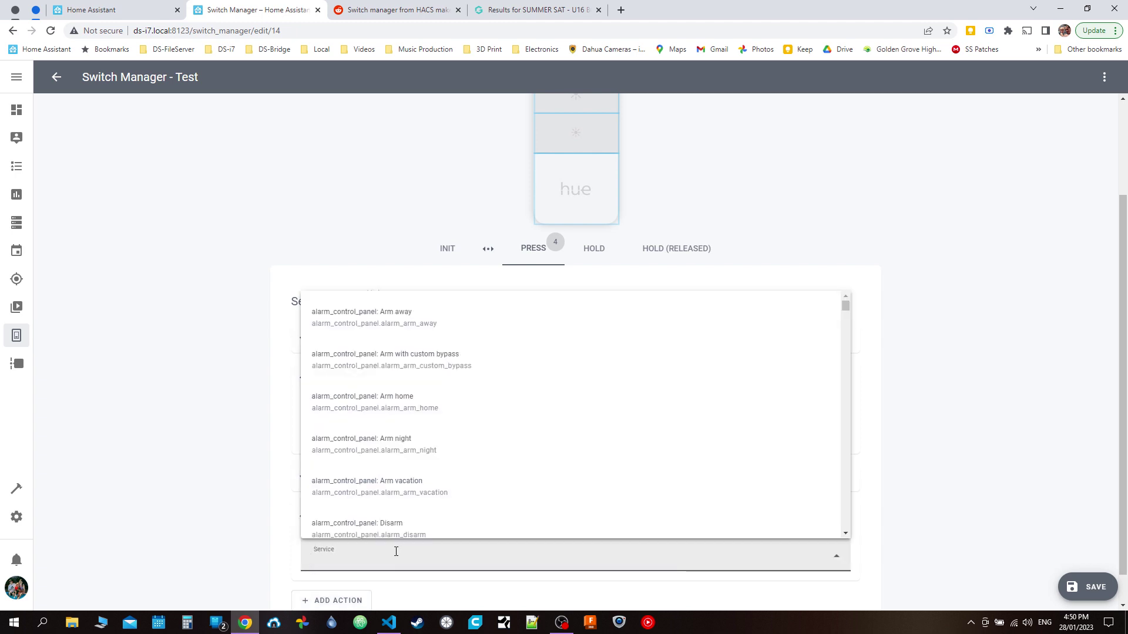
{"action": "type", "text": "switch"}
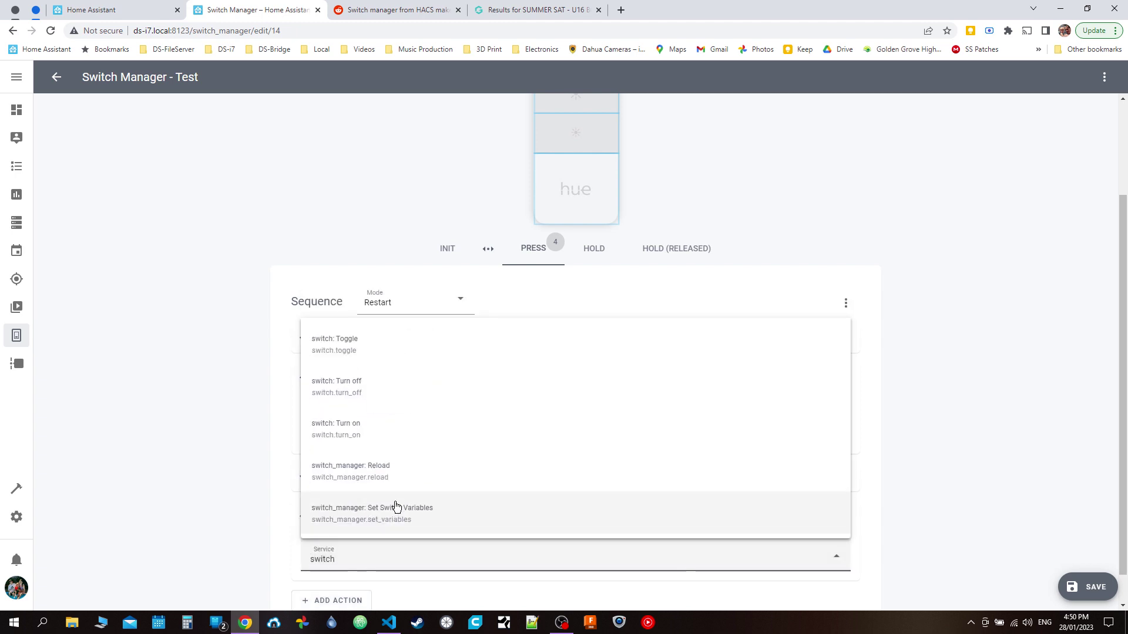
{"action": "left_click", "coordinate": [396, 508]}
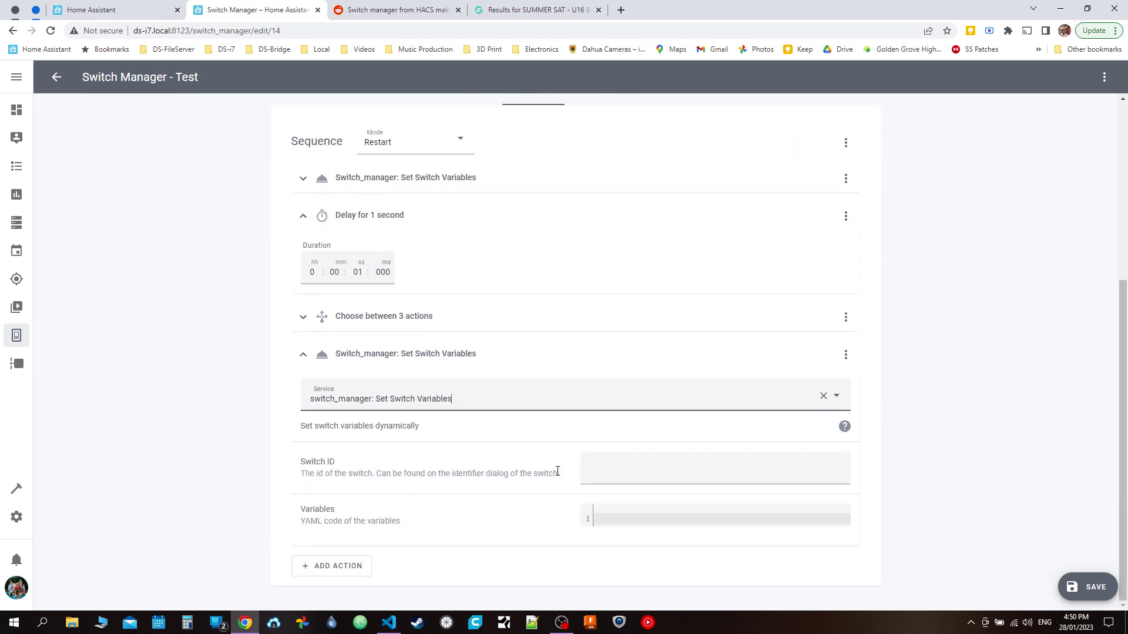
Step: Set its data to switch_id {{ data.switch_id }} and variables button_1: 0
{"action": "left_click", "coordinate": [612, 466]}
{"action": "type", "text": "{{"}
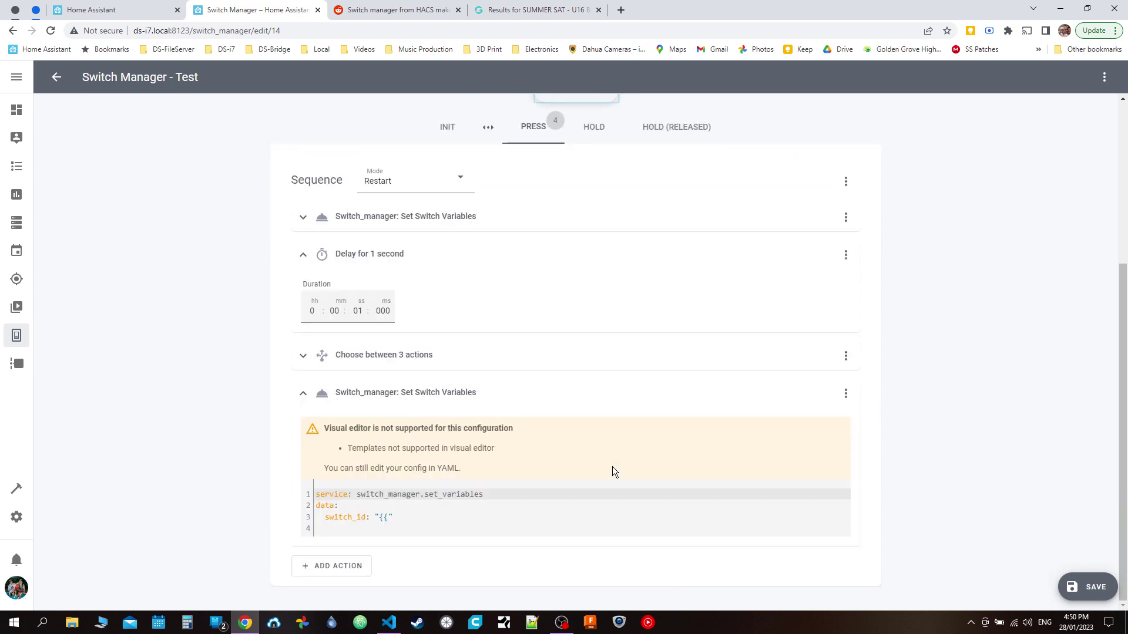
{"action": "left_click", "coordinate": [457, 514]}
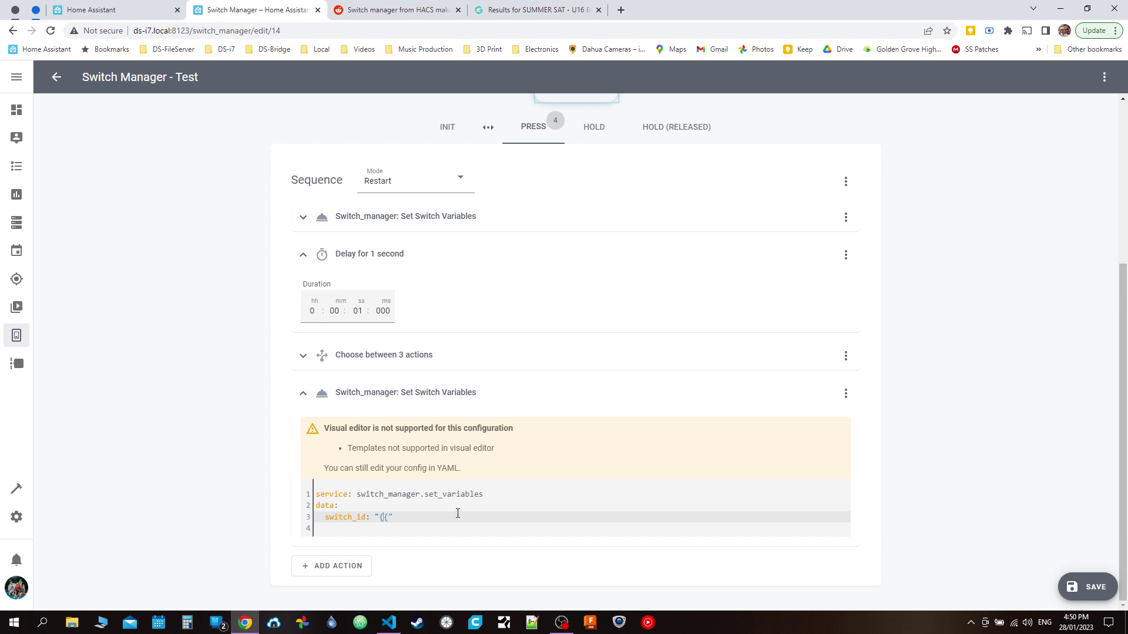
{"action": "type", "text": "switch"}
{"action": "key", "text": "BackSpace"}
{"action": "key", "text": "BackSpace"}
{"action": "key", "text": "BackSpace"}
{"action": "key", "text": "BackSpace"}
{"action": "key", "text": "BackSpace"}
{"action": "key", "text": "BackSpace"}
{"action": "type", "text": "data.switch_id }}"}
{"action": "key", "text": "Down"}
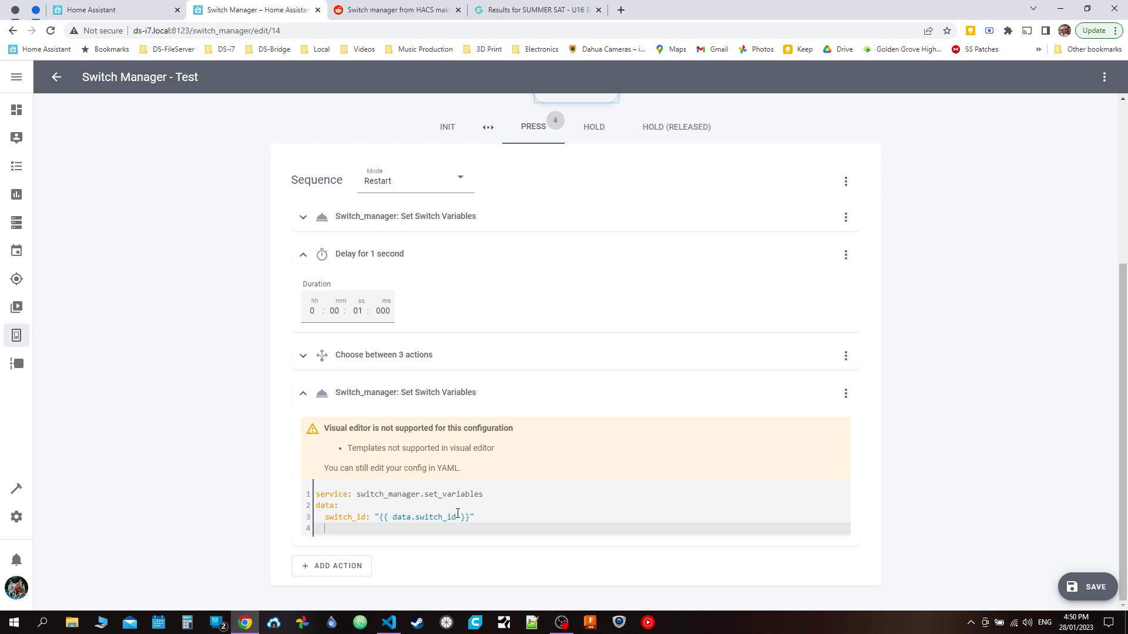
{"action": "type", "text": "variables:"}
{"action": "key", "text": "Return"}
{"action": "type", "text": "button"}
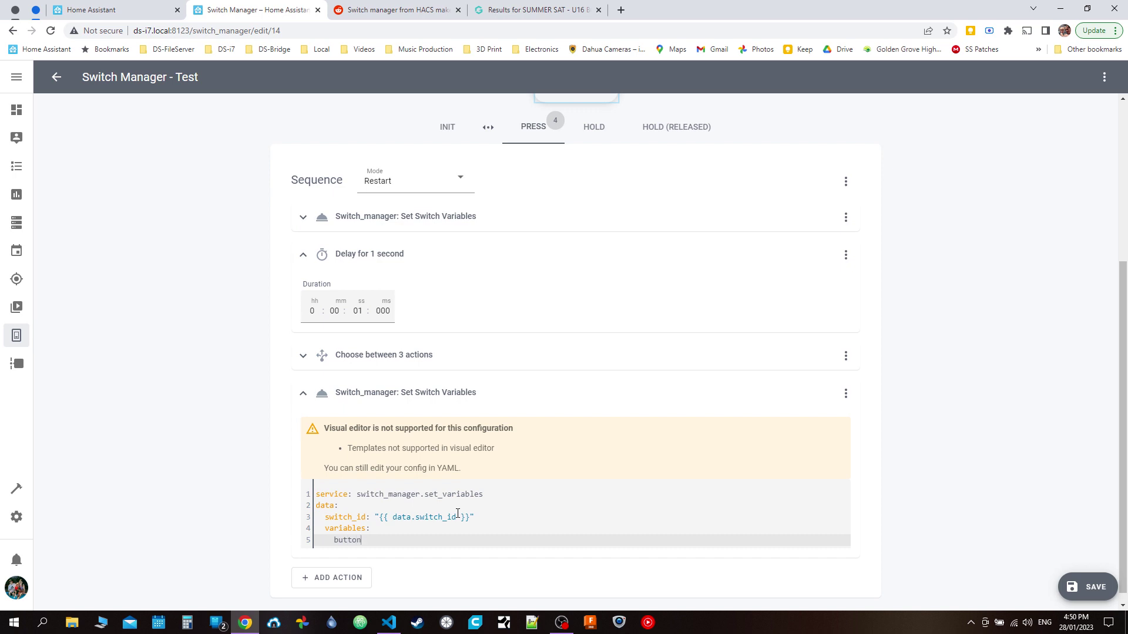
{"action": "type", "text": "_1: 0"}
{"action": "scroll", "coordinate": [1014, 472], "scroll_direction": "up", "scroll_amount": 4}
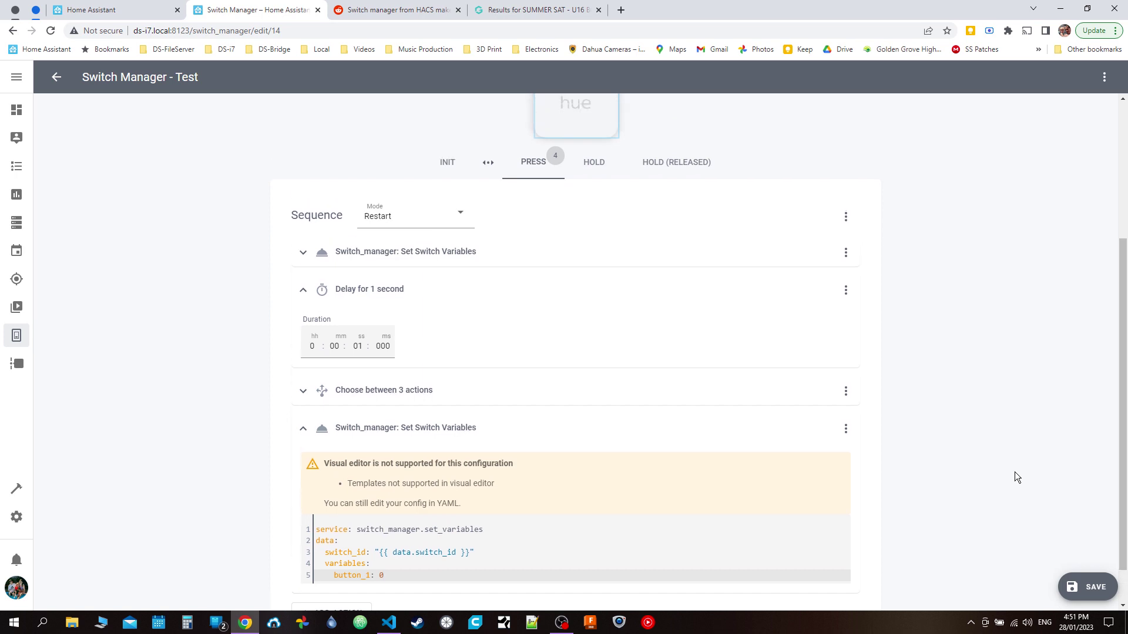
{"action": "scroll", "coordinate": [1015, 472], "scroll_direction": "down", "scroll_amount": 4}
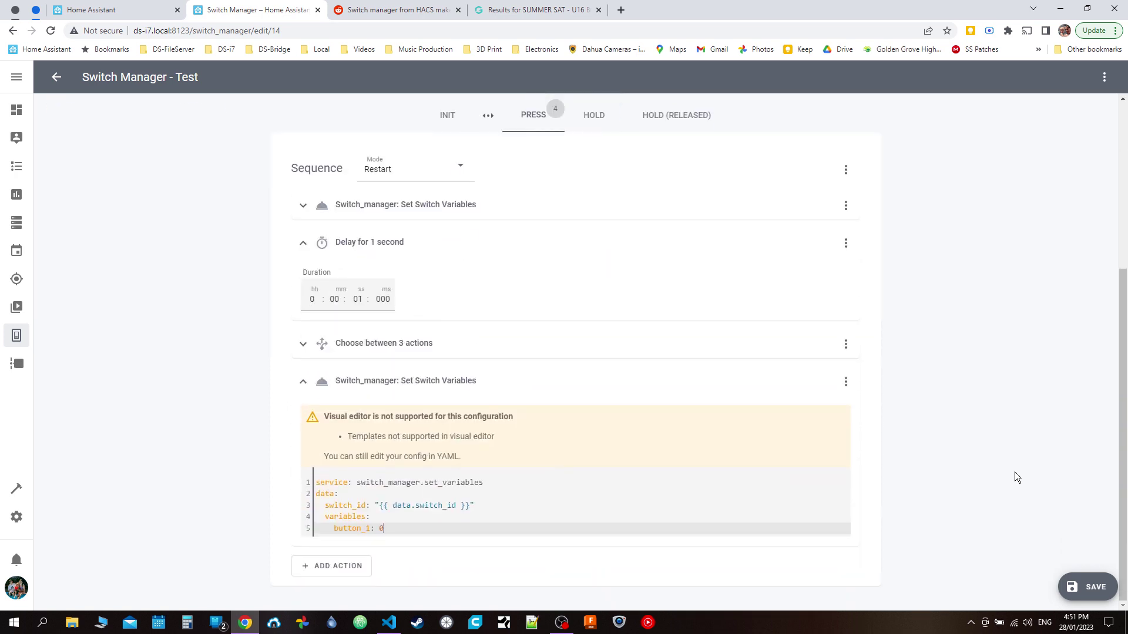
Step: Save the switch, then view its Variables showing button_1 at 4 and close unchanged
{"action": "left_click", "coordinate": [1083, 587]}
{"action": "scroll", "coordinate": [1032, 404], "scroll_direction": "up", "scroll_amount": 5}
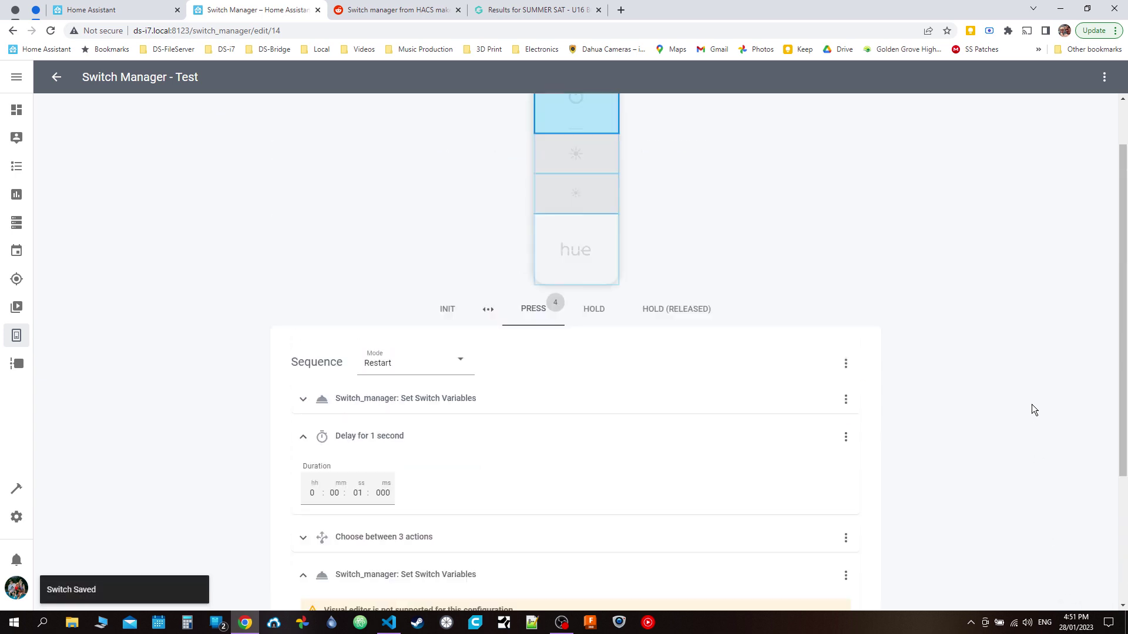
{"action": "left_click", "coordinate": [1103, 85]}
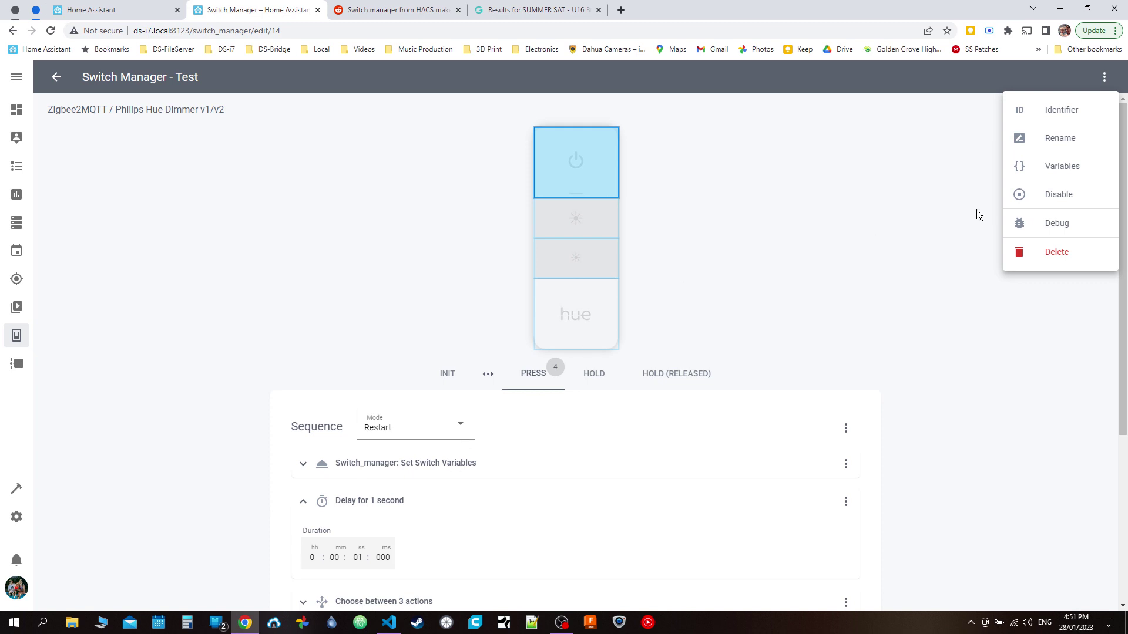
{"action": "left_click", "coordinate": [1054, 166]}
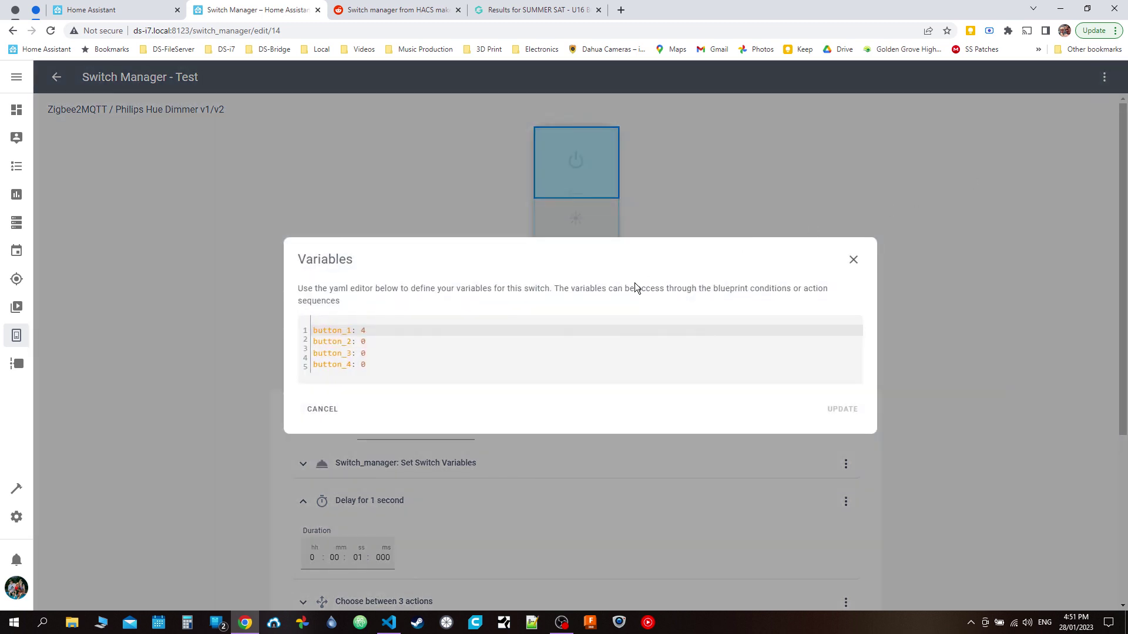
{"action": "left_click", "coordinate": [371, 331]}
{"action": "left_click", "coordinate": [851, 260]}
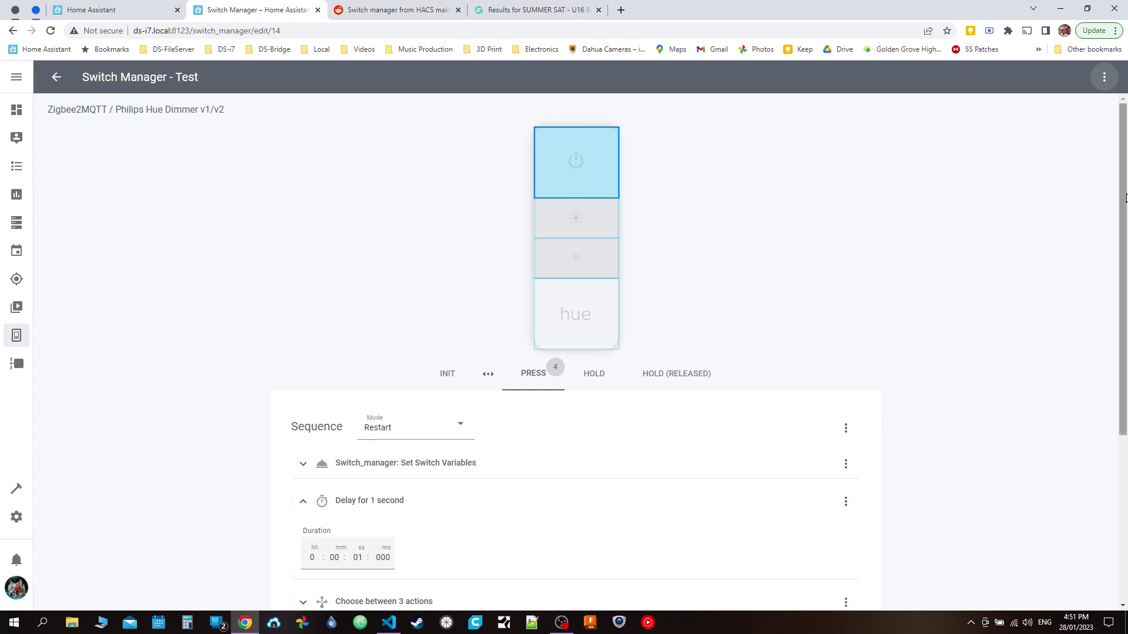
Step: Change button_1 from 4 to 0 in the switch Variables and apply the update
{"action": "left_click", "coordinate": [1099, 77]}
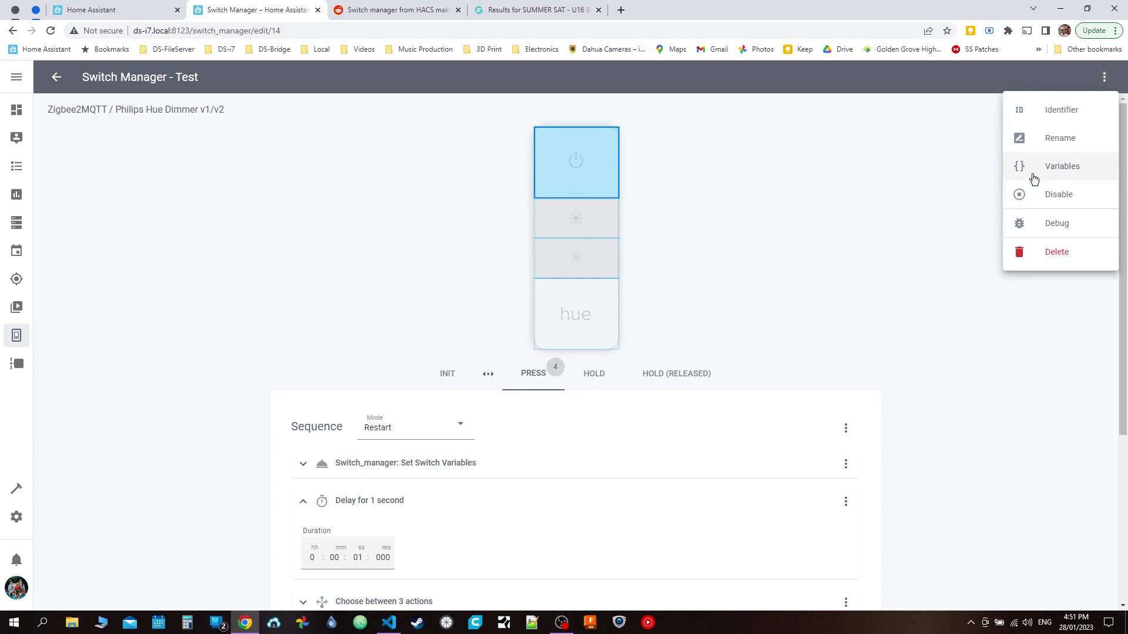
{"action": "left_click", "coordinate": [1032, 166]}
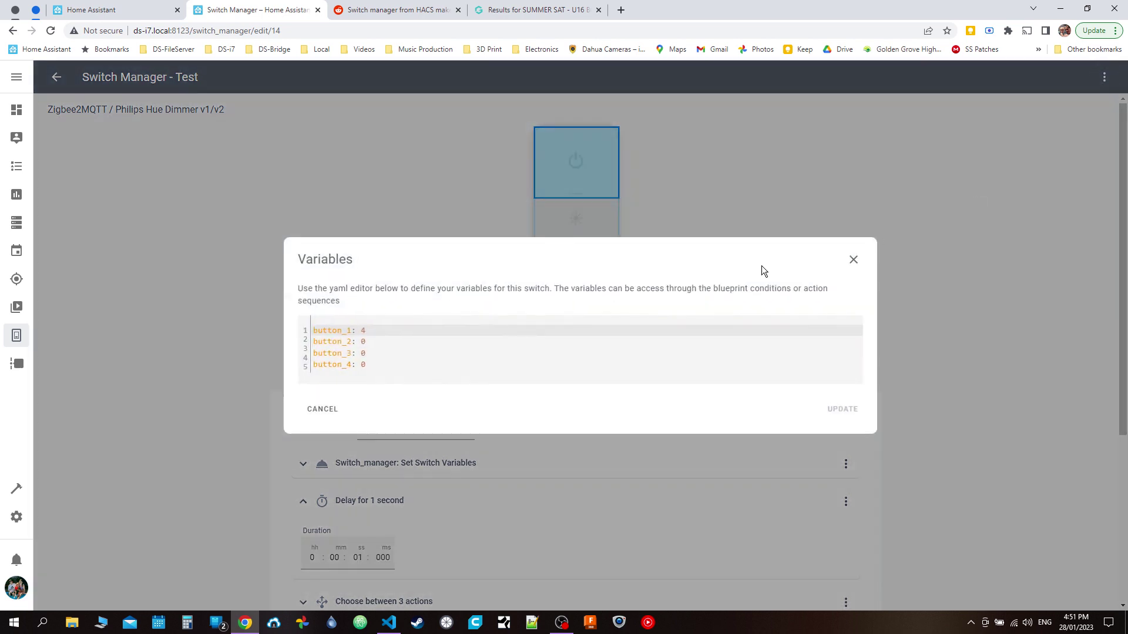
{"action": "left_click", "coordinate": [510, 337]}
{"action": "key", "text": "Up"}
{"action": "key", "text": "BackSpace"}
{"action": "type", "text": "0"}
{"action": "left_click", "coordinate": [835, 414]}
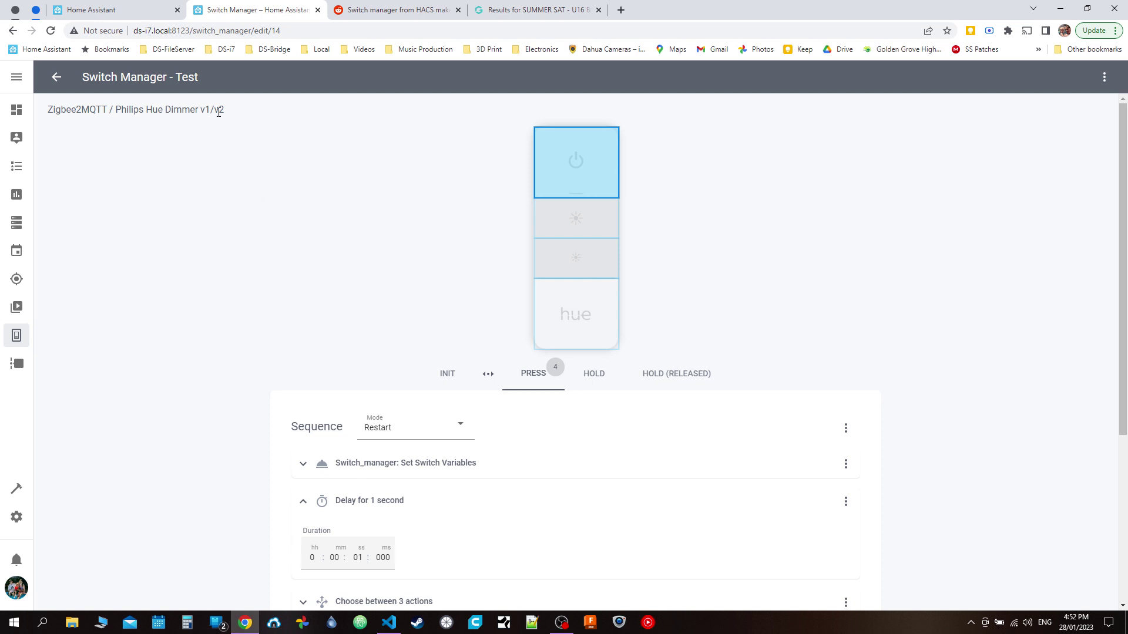
{"action": "left_click_drag", "start_coordinate": [224, 112], "coordinate": [36, 112]}
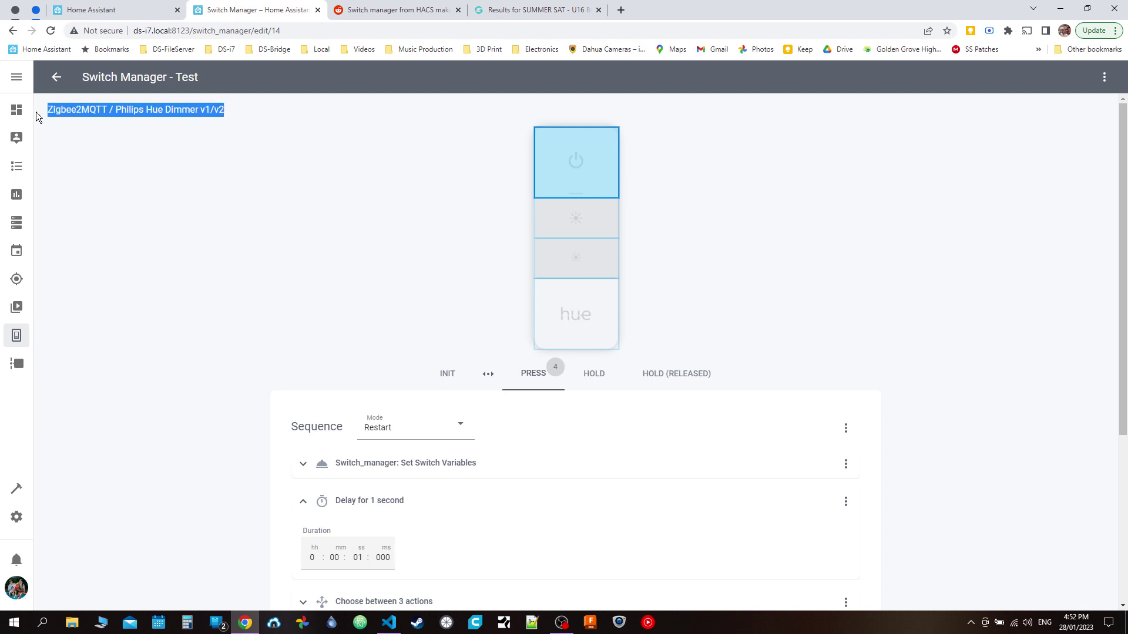
{"action": "left_click", "coordinate": [113, 155]}
{"action": "scroll", "coordinate": [206, 402], "scroll_direction": "down", "scroll_amount": 2}
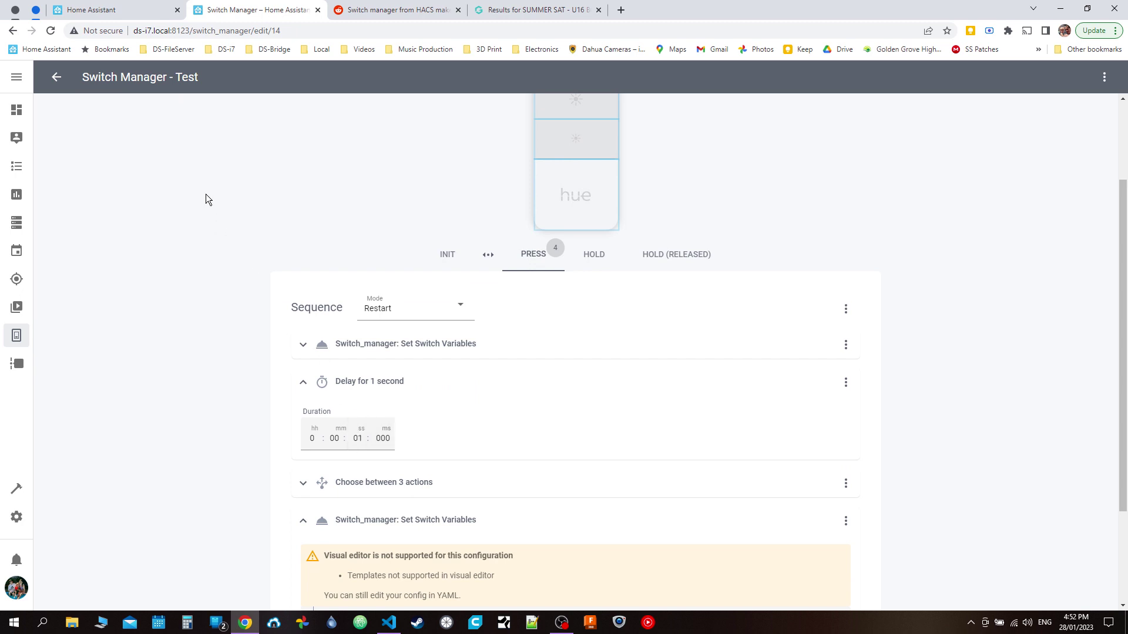
{"action": "scroll", "coordinate": [312, 194], "scroll_direction": "up", "scroll_amount": 2}
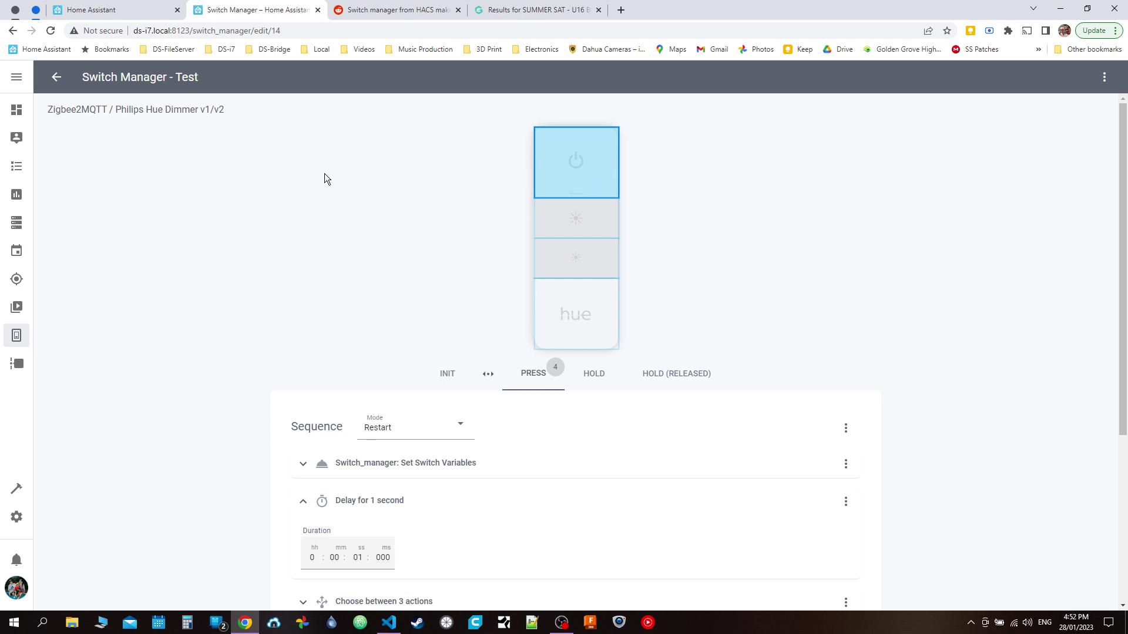
Step: Go to the floorplan dashboard and toggle the kitchen light
{"action": "left_click", "coordinate": [135, 10]}
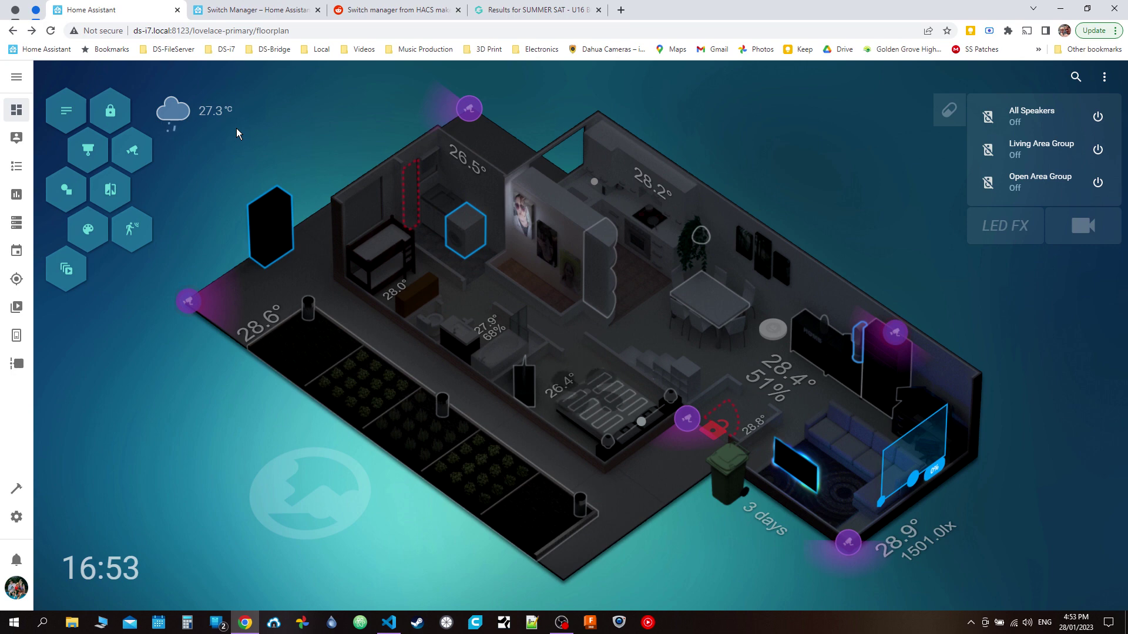
{"action": "left_click", "coordinate": [514, 160]}
Step: Return to the Switch Manager editor and collapse the final Set Switch Variables action
{"action": "left_click", "coordinate": [234, 7]}
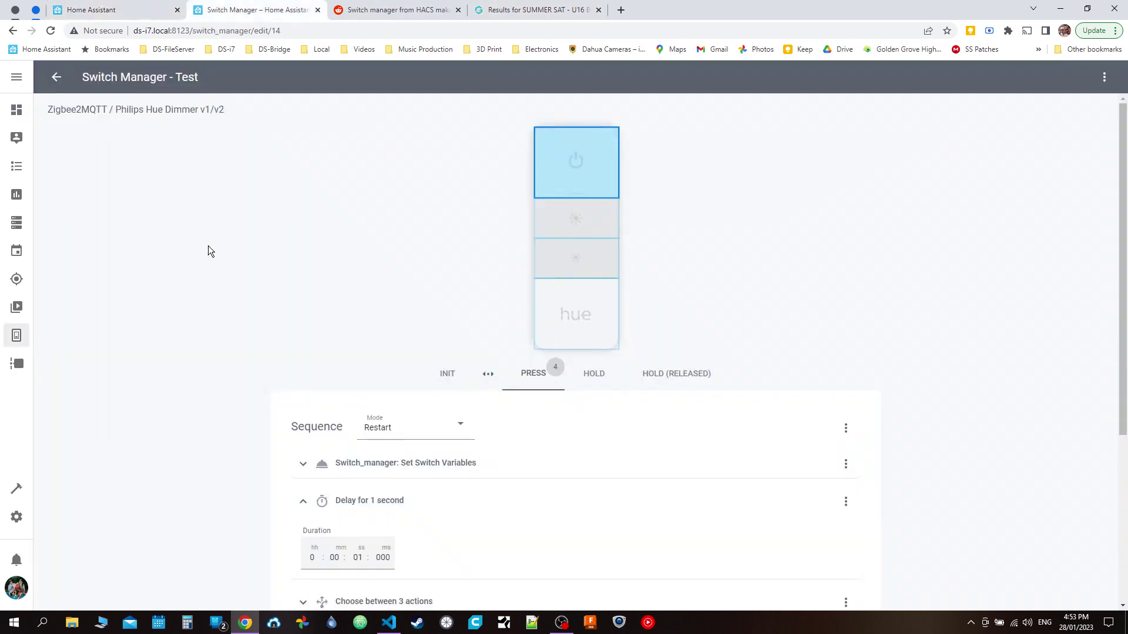
{"action": "scroll", "coordinate": [150, 362], "scroll_direction": "down", "scroll_amount": 4}
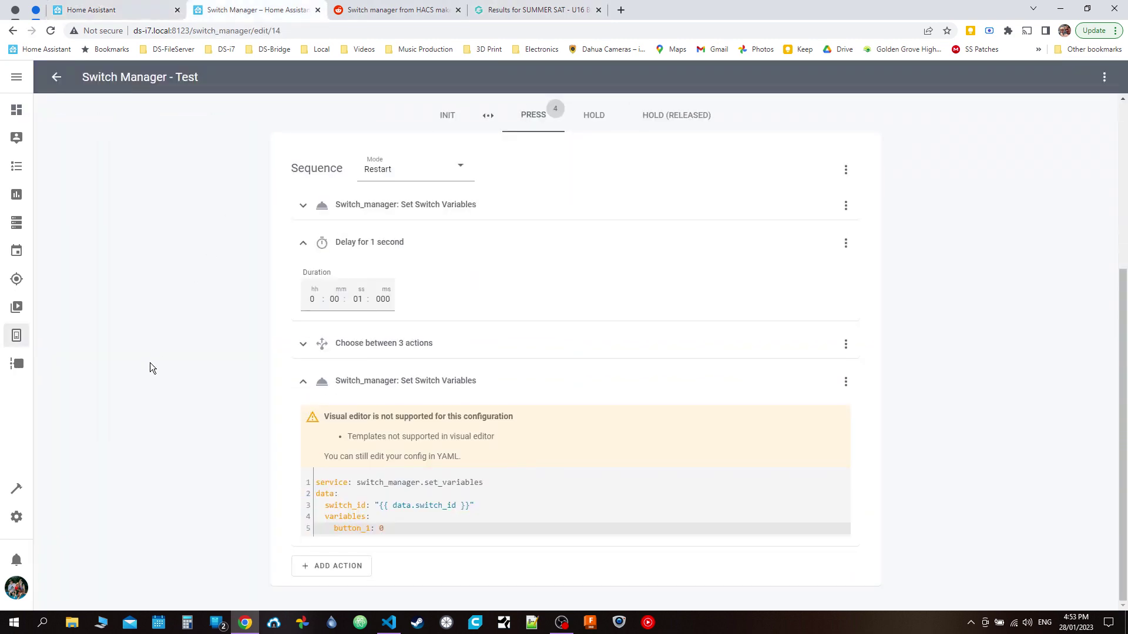
{"action": "scroll", "coordinate": [150, 362], "scroll_direction": "up", "scroll_amount": 4}
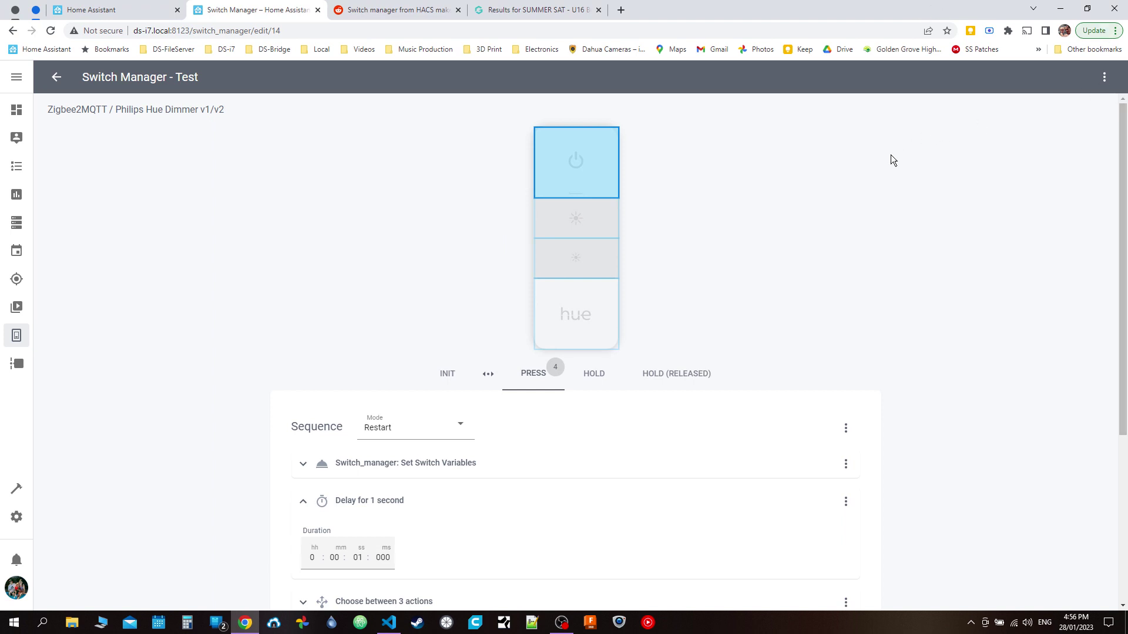
{"action": "scroll", "coordinate": [265, 374], "scroll_direction": "down", "scroll_amount": 3}
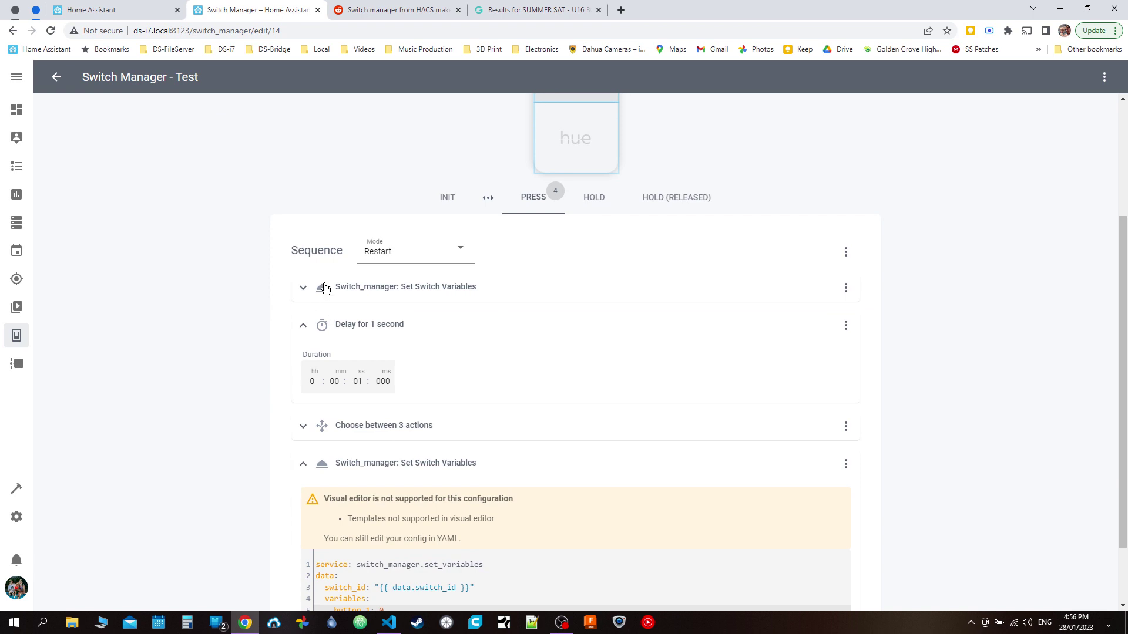
{"action": "left_click", "coordinate": [369, 382]}
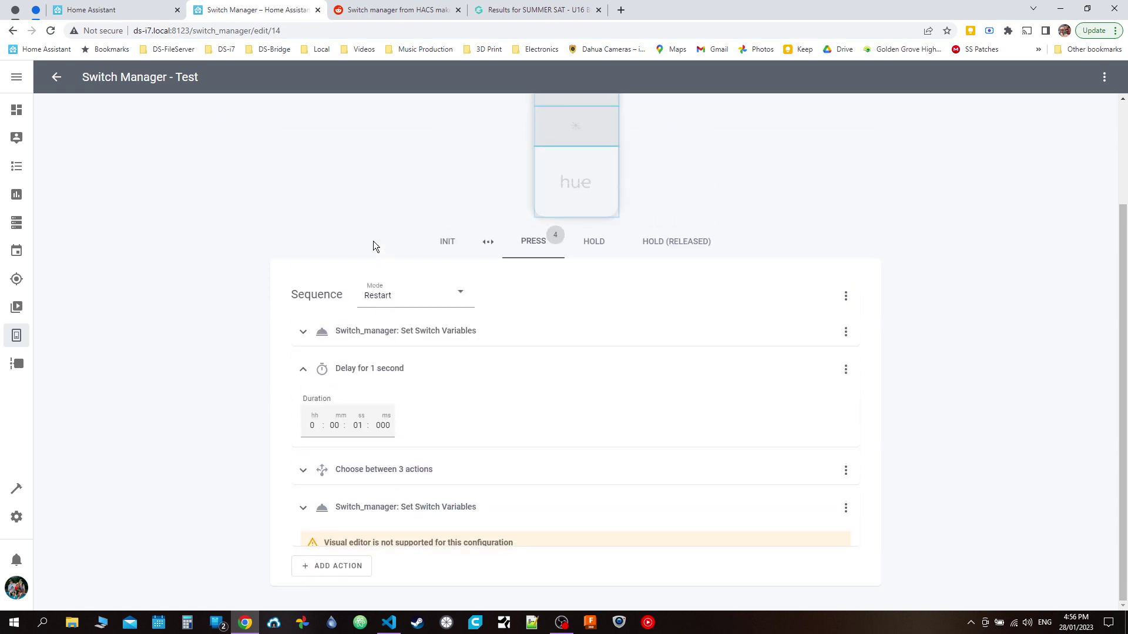
Step: Collapse the Delay action, view the press sequence as YAML and select all of it
{"action": "left_click", "coordinate": [367, 390]}
{"action": "left_click", "coordinate": [847, 386]}
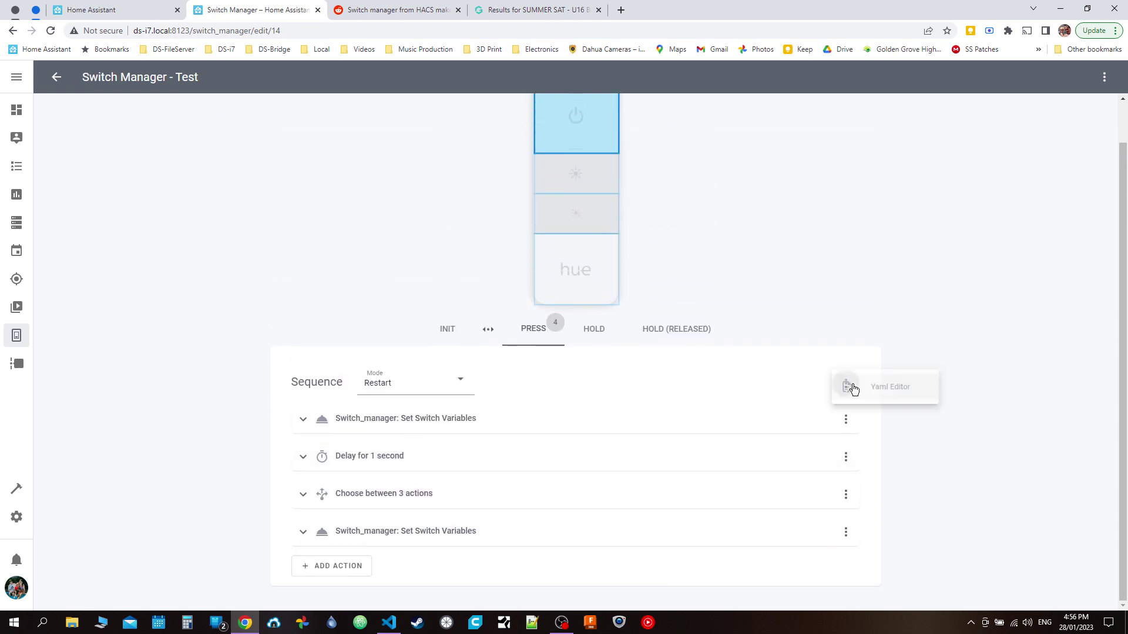
{"action": "left_click", "coordinate": [891, 388]}
{"action": "scroll", "coordinate": [402, 383], "scroll_direction": "down", "scroll_amount": 5}
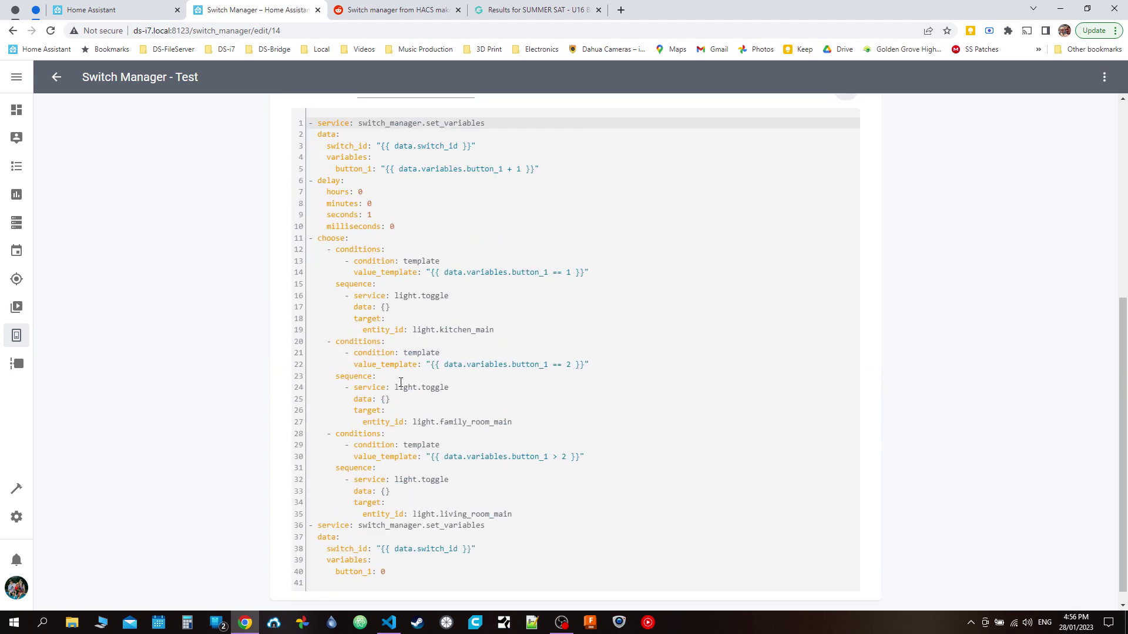
{"action": "key", "text": "ctrl+a"}
{"action": "key", "text": "ctrl+c"}
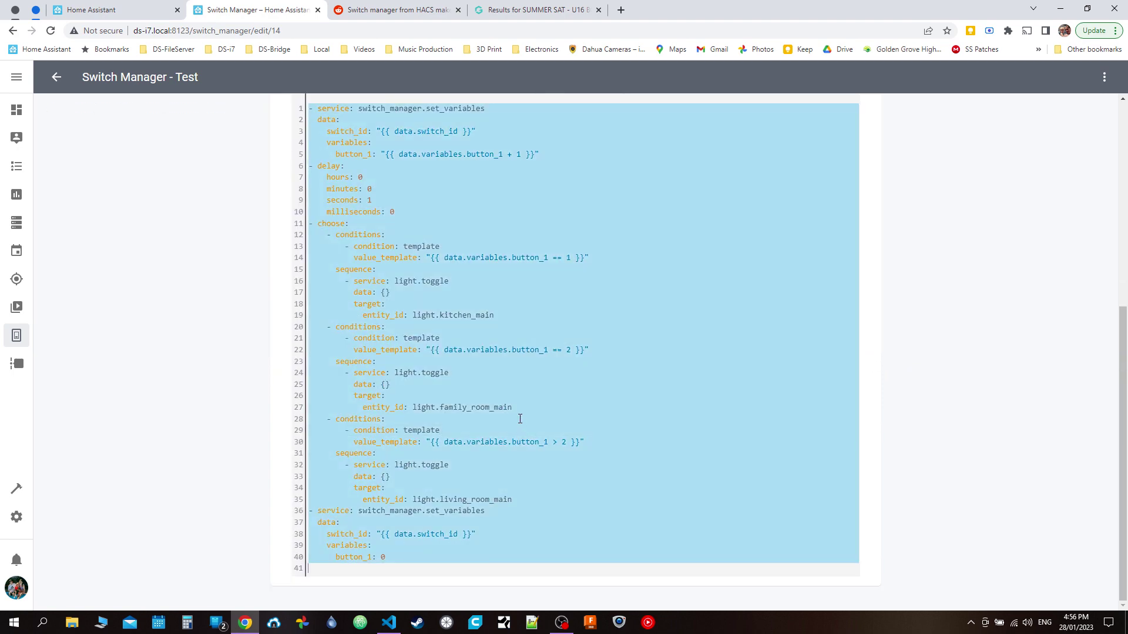
{"action": "scroll", "coordinate": [216, 315], "scroll_direction": "up", "scroll_amount": 6}
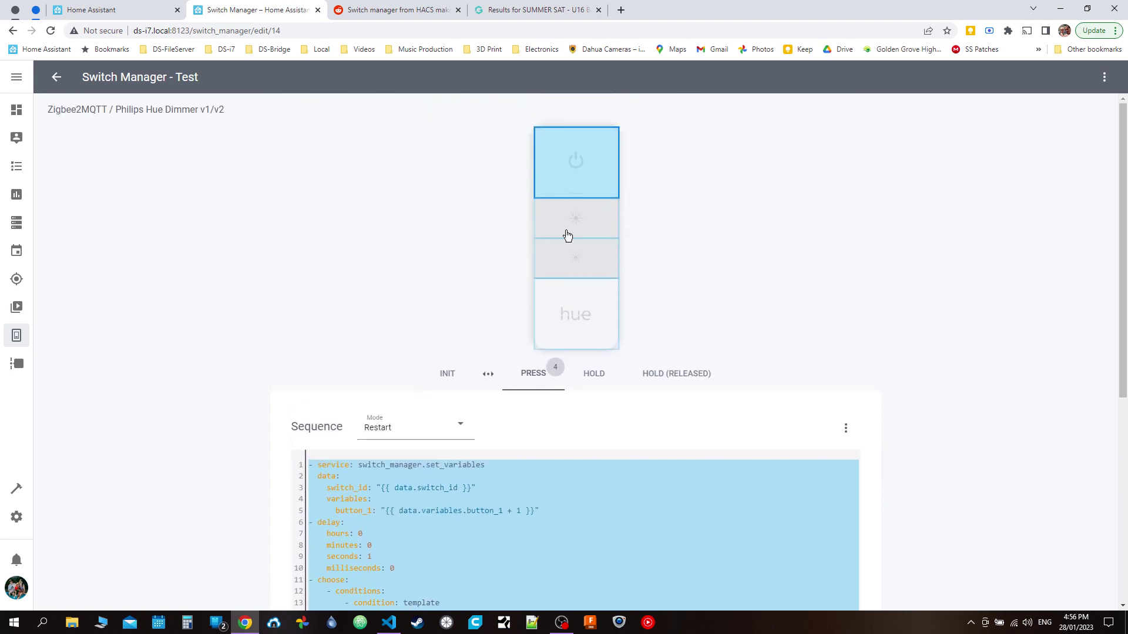
Step: Switch to the dimmer's second button, paste the sequence and choose Restart mode
{"action": "left_click", "coordinate": [567, 236]}
{"action": "key", "text": "ctrl+v"}
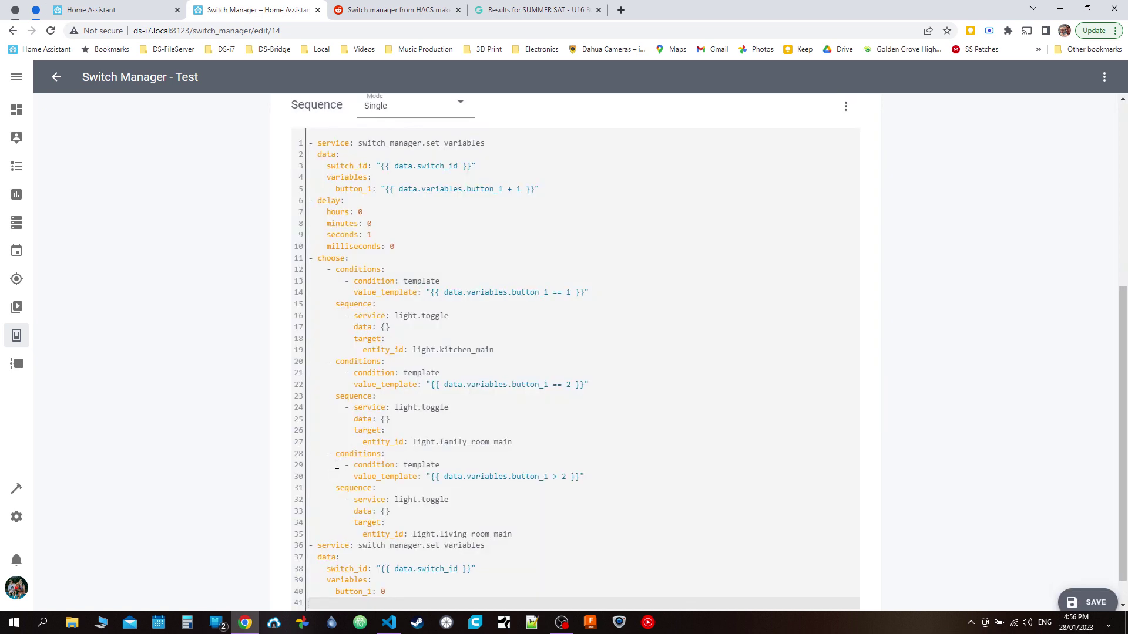
{"action": "scroll", "coordinate": [216, 392], "scroll_direction": "up", "scroll_amount": 5}
{"action": "left_click", "coordinate": [450, 429]}
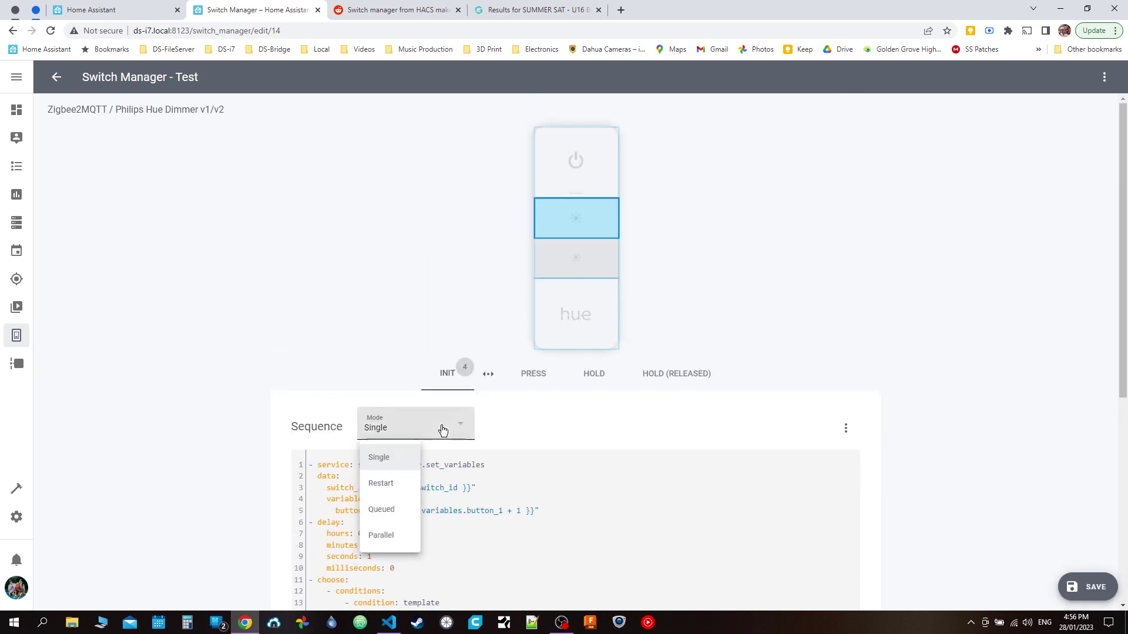
{"action": "left_click", "coordinate": [383, 485]}
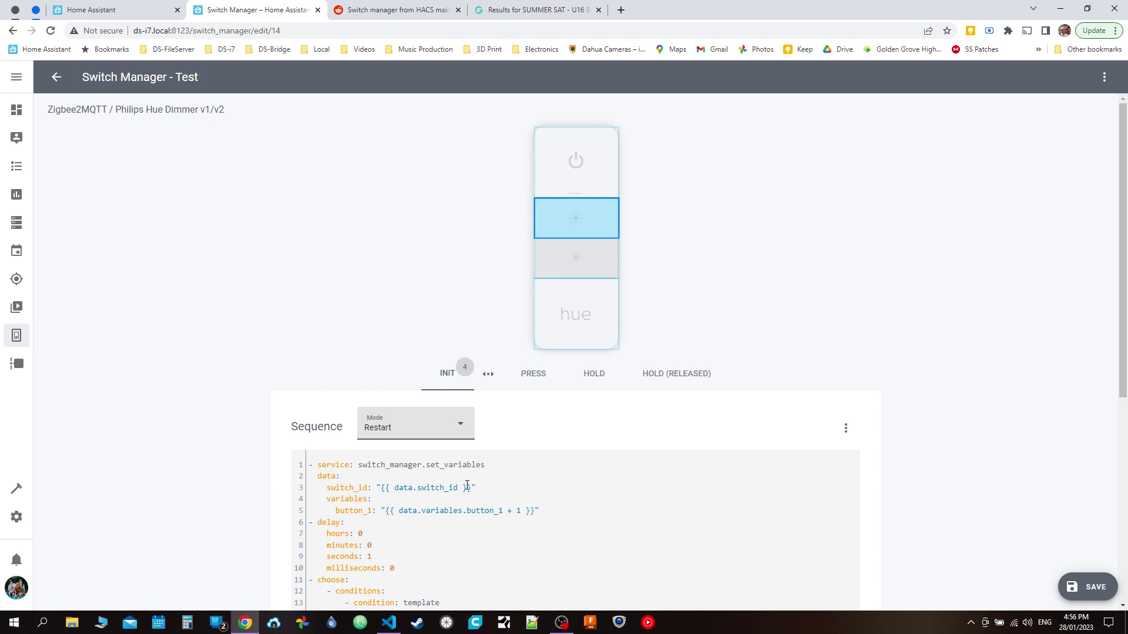
{"action": "scroll", "coordinate": [470, 399], "scroll_direction": "down", "scroll_amount": 3}
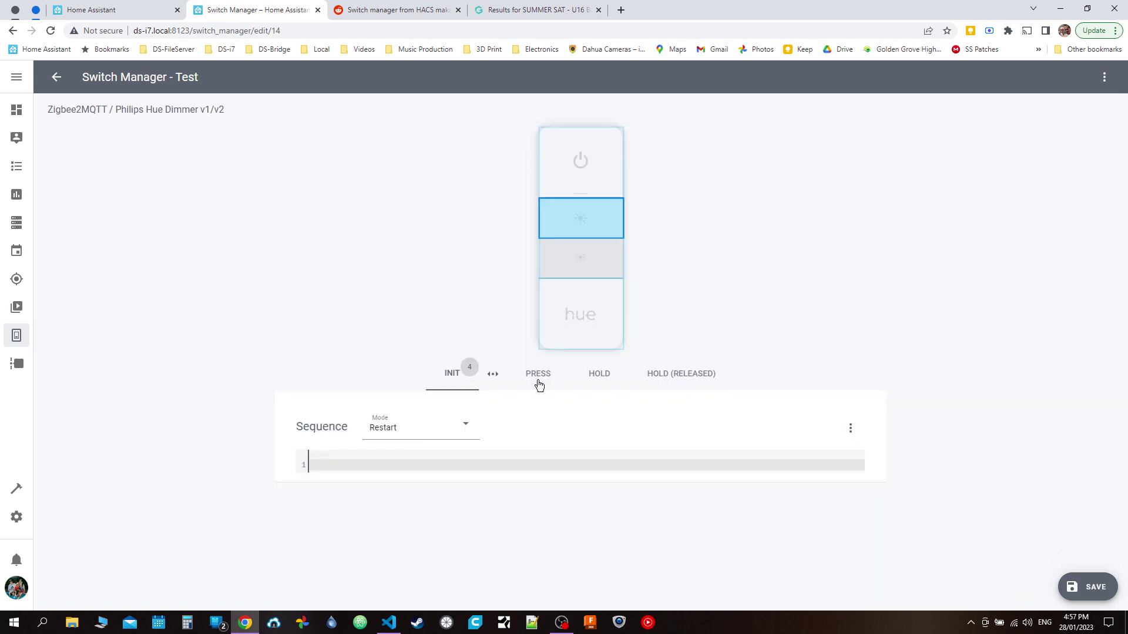
Step: Paste the sequence into button 2's press action, set Restart mode, and show the action list
{"action": "left_click", "coordinate": [537, 380]}
{"action": "left_click", "coordinate": [465, 464]}
{"action": "key", "text": "ctrl+v"}
{"action": "scroll", "coordinate": [465, 461], "scroll_direction": "up", "scroll_amount": 4}
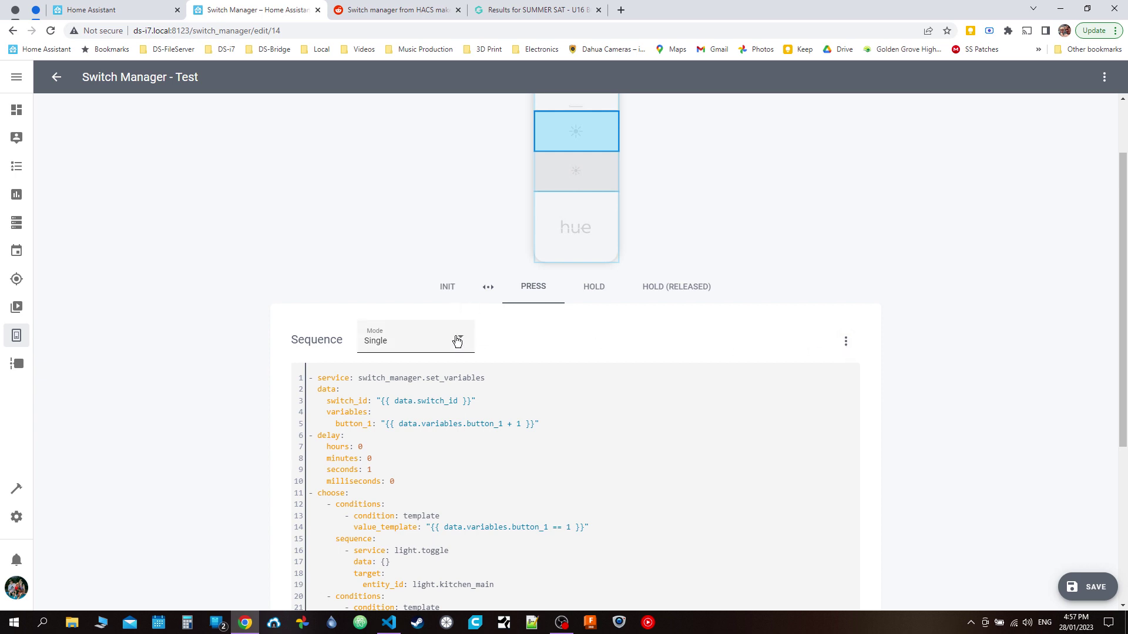
{"action": "left_click", "coordinate": [456, 339]}
{"action": "left_click", "coordinate": [379, 398]}
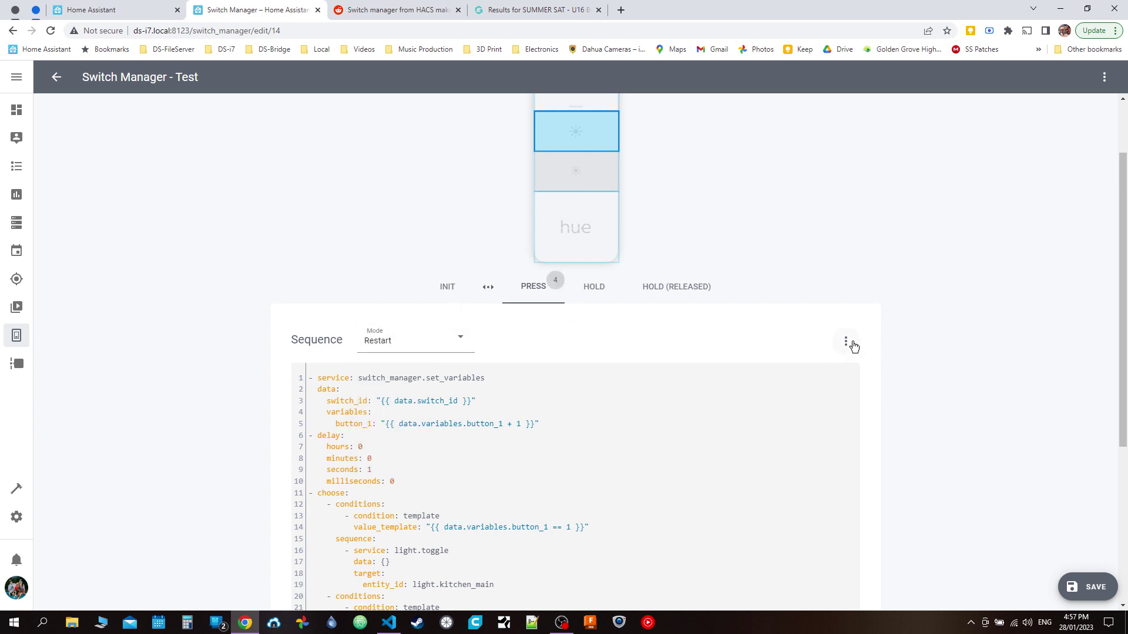
{"action": "left_click", "coordinate": [846, 343]}
{"action": "left_click", "coordinate": [892, 357]}
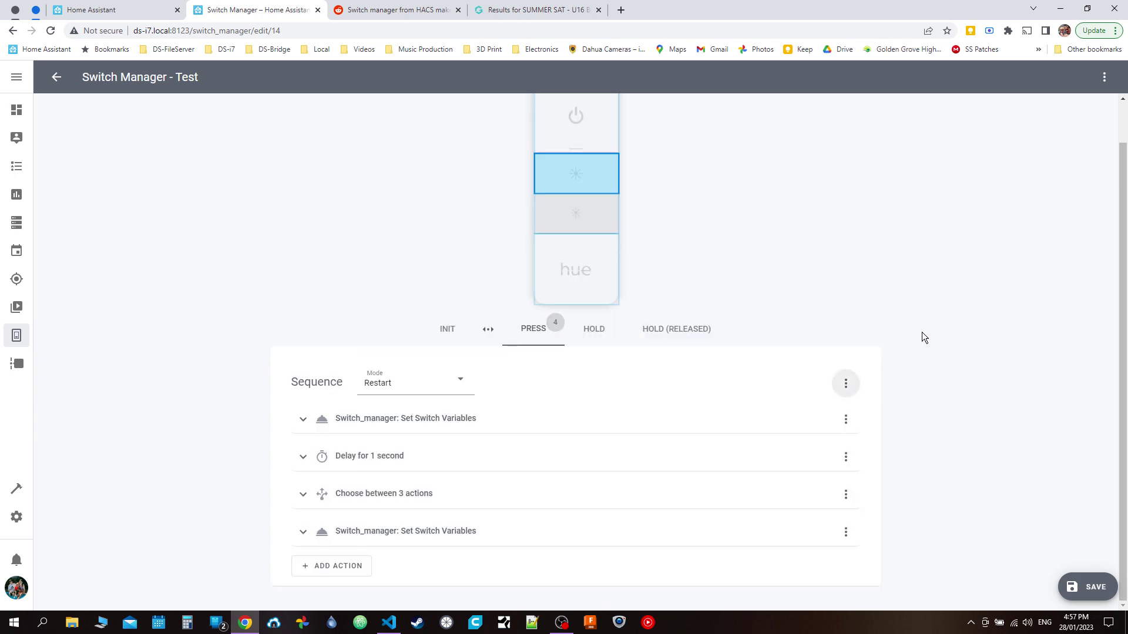
Step: In the YAML editor, change button_1 to button_2 on lines 5 and 14
{"action": "left_click", "coordinate": [849, 382]}
{"action": "left_click", "coordinate": [854, 388]}
{"action": "scroll", "coordinate": [507, 281], "scroll_direction": "down", "scroll_amount": 4}
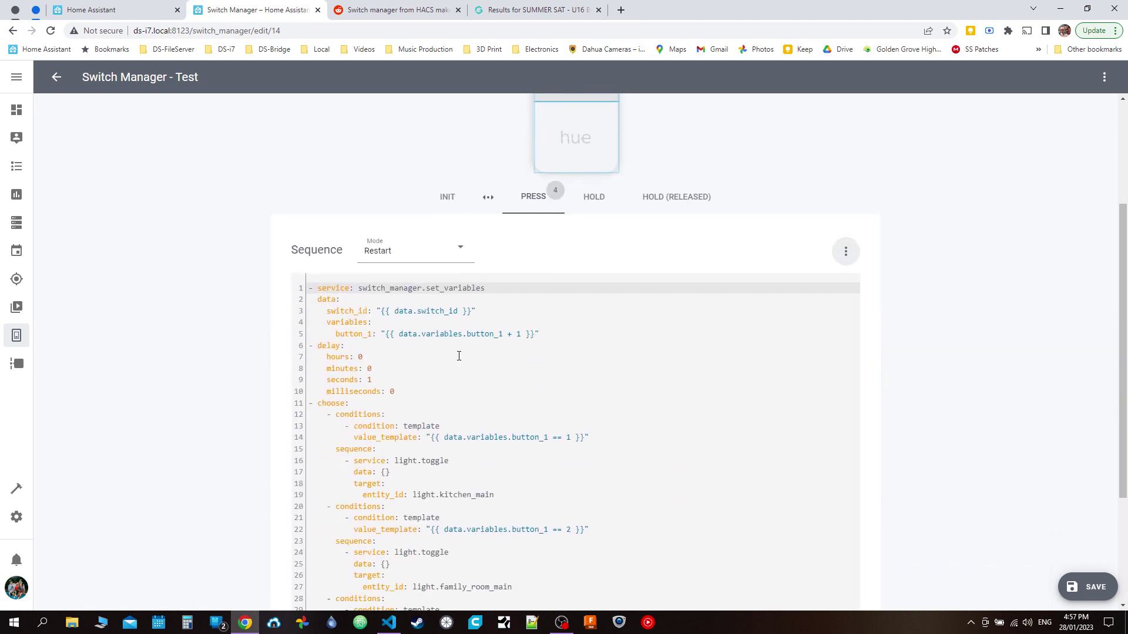
{"action": "left_click", "coordinate": [507, 281]}
{"action": "key", "text": "BackSpace"}
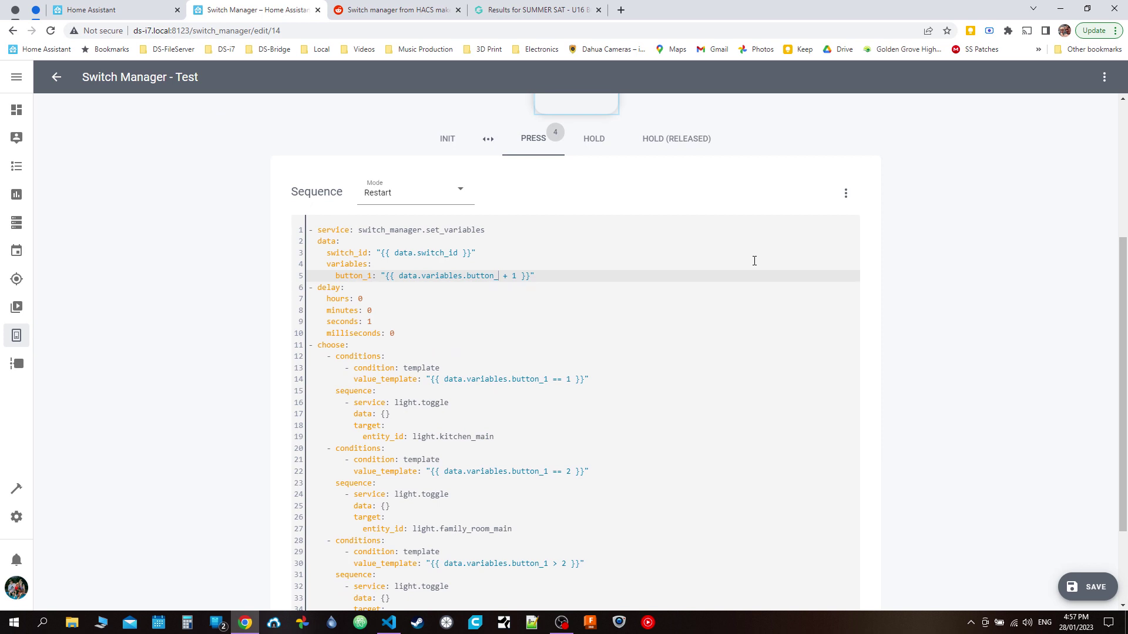
{"action": "type", "text": "2"}
{"action": "left_click", "coordinate": [554, 379]}
{"action": "key", "text": "BackSpace"}
{"action": "type", "text": "2"}
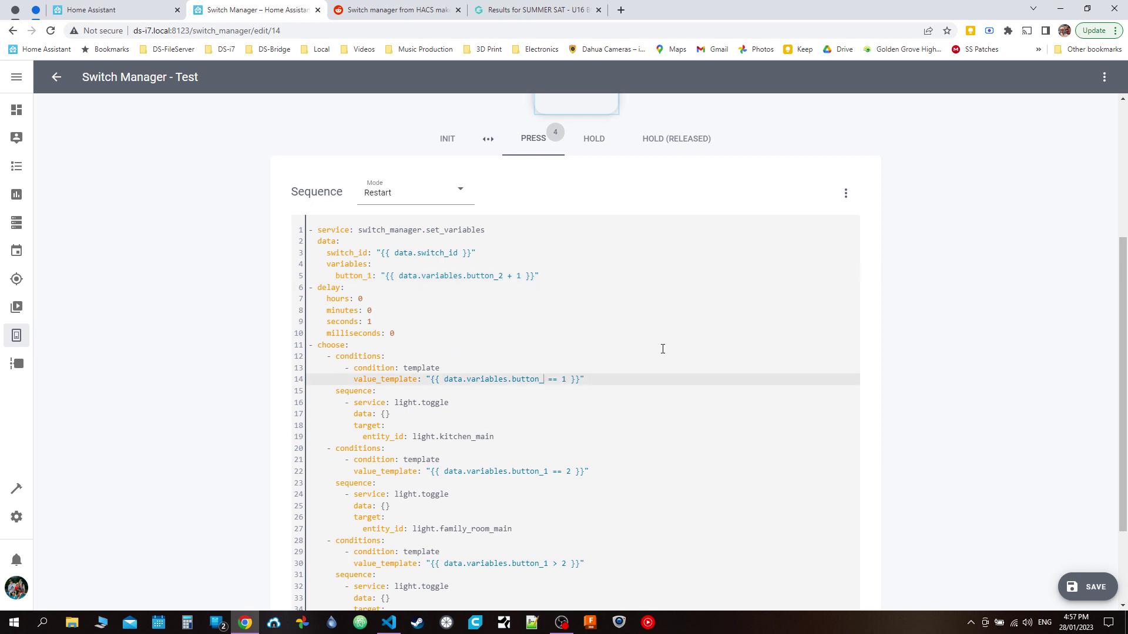
Step: Copy button_2 and paste it over button_1 on lines 22, 30, 40 and the line 5 variable
{"action": "scroll", "coordinate": [652, 349], "scroll_direction": "down", "scroll_amount": 1}
{"action": "double_click", "coordinate": [540, 321]}
{"action": "key", "text": "ctrl+c"}
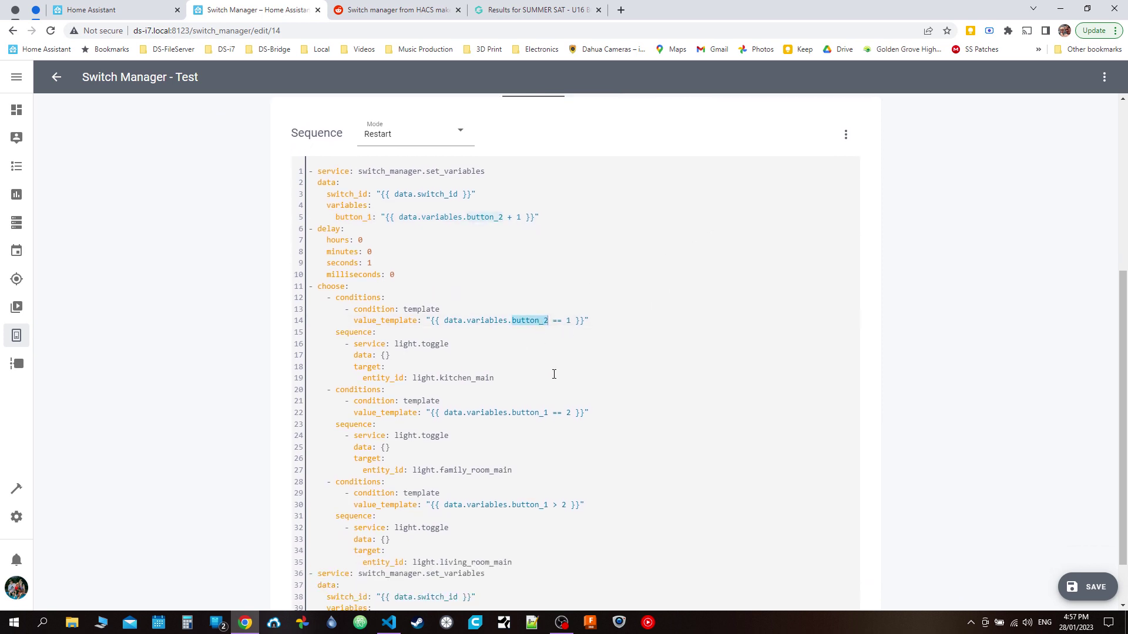
{"action": "double_click", "coordinate": [536, 411]}
{"action": "scroll", "coordinate": [536, 411], "scroll_direction": "down", "scroll_amount": 1}
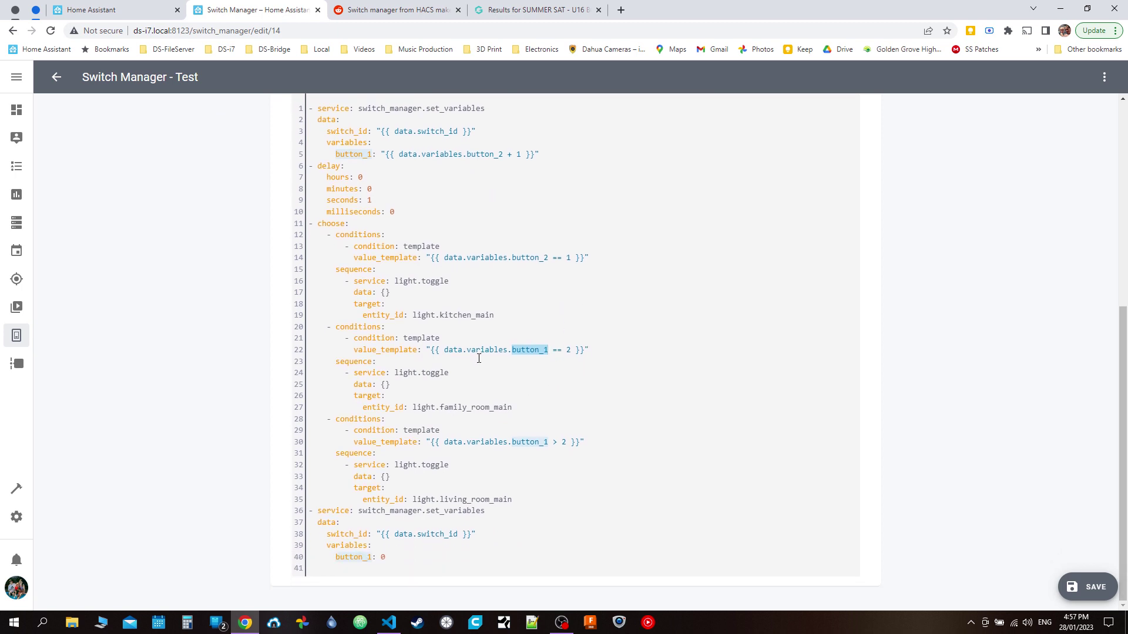
{"action": "scroll", "coordinate": [460, 347], "scroll_direction": "up", "scroll_amount": 1}
{"action": "scroll", "coordinate": [468, 292], "scroll_direction": "down", "scroll_amount": 1}
{"action": "key", "text": "ctrl+v"}
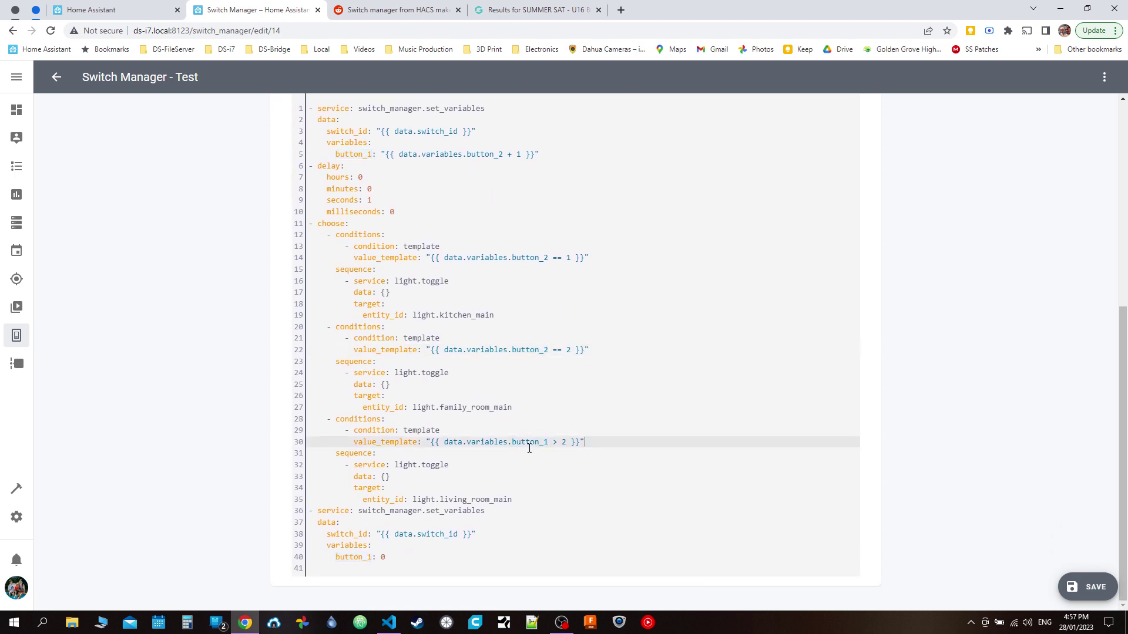
{"action": "double_click", "coordinate": [547, 443]}
{"action": "key", "text": "ctrl+v"}
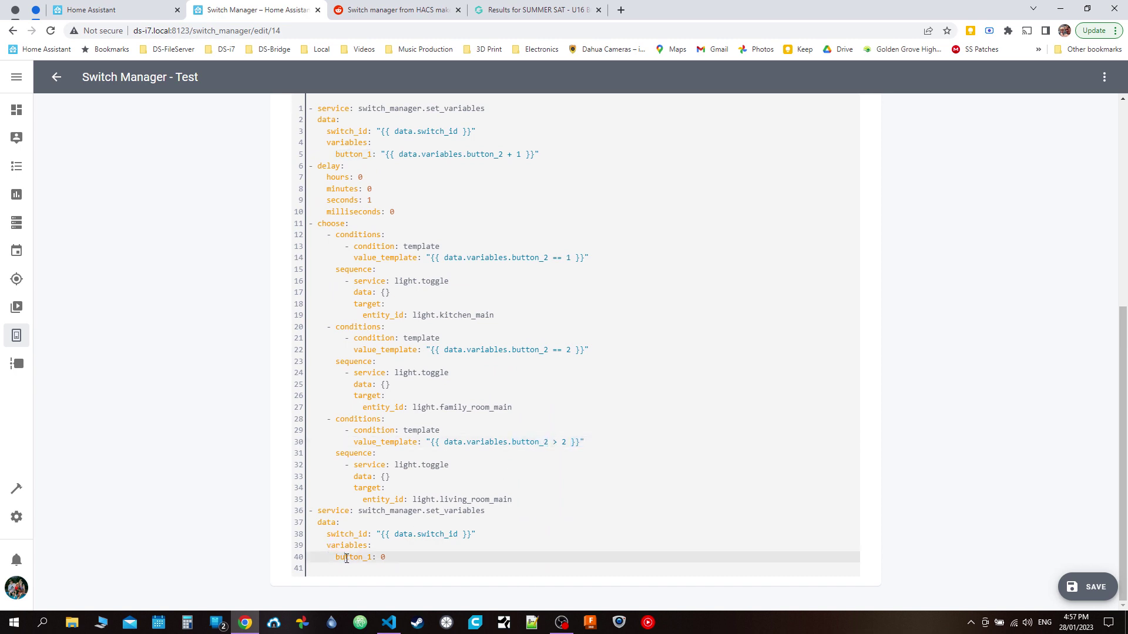
{"action": "double_click", "coordinate": [347, 557]}
{"action": "key", "text": "ctrl+v"}
{"action": "double_click", "coordinate": [358, 155]}
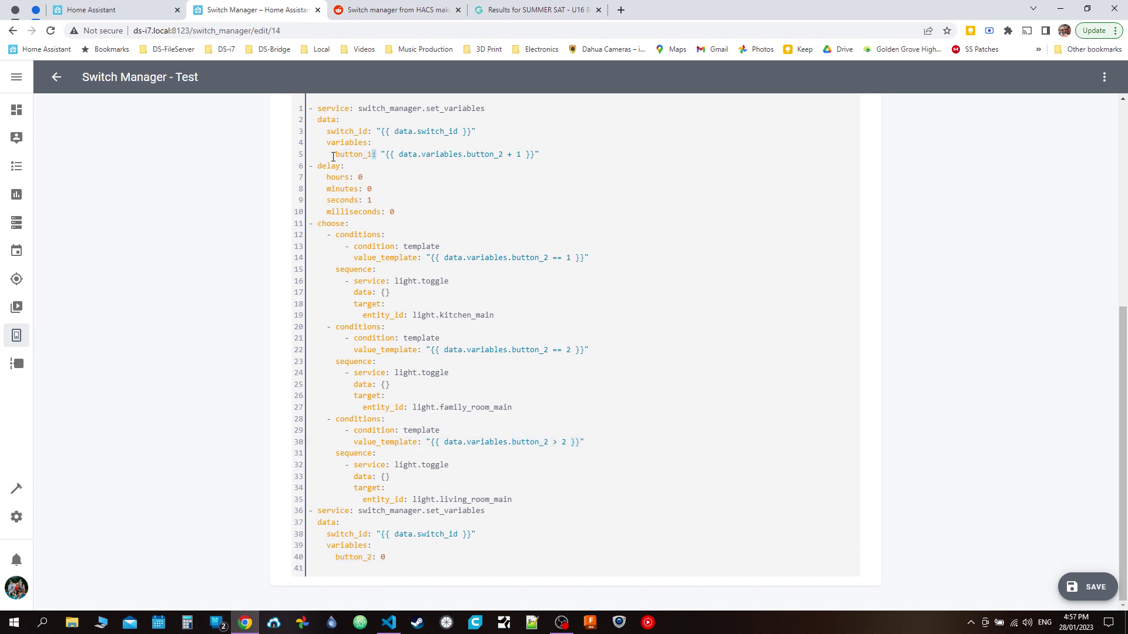
{"action": "key", "text": "ctrl+v"}
{"action": "scroll", "coordinate": [844, 259], "scroll_direction": "up", "scroll_amount": 4}
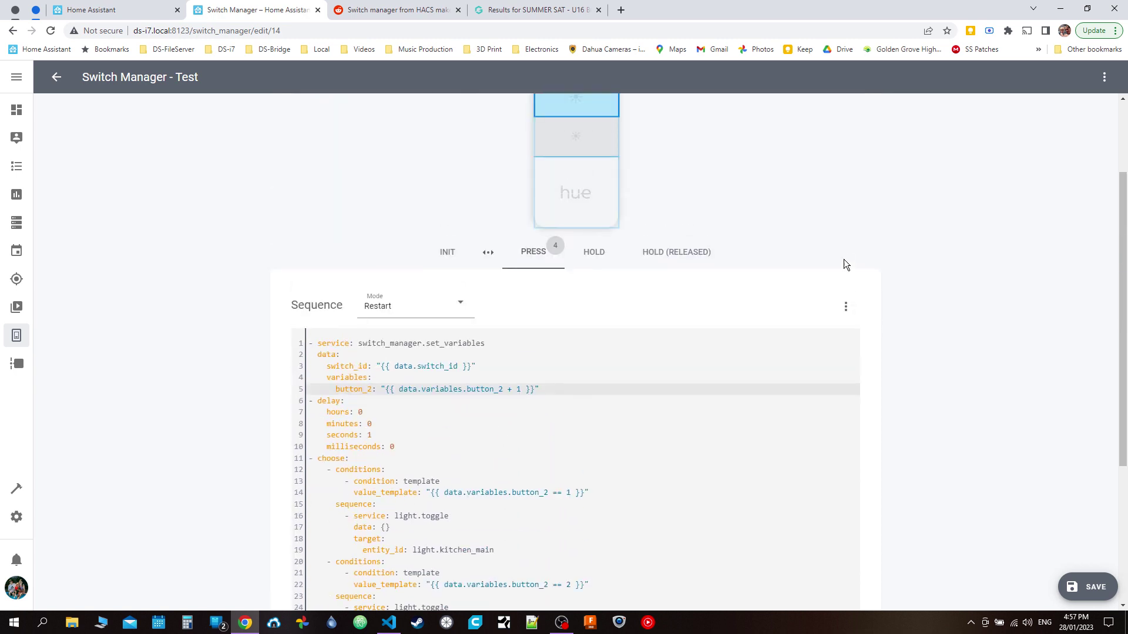
Step: Return to the visual editor and expand the first Set Switch Variables action to check button_2
{"action": "left_click", "coordinate": [843, 303]}
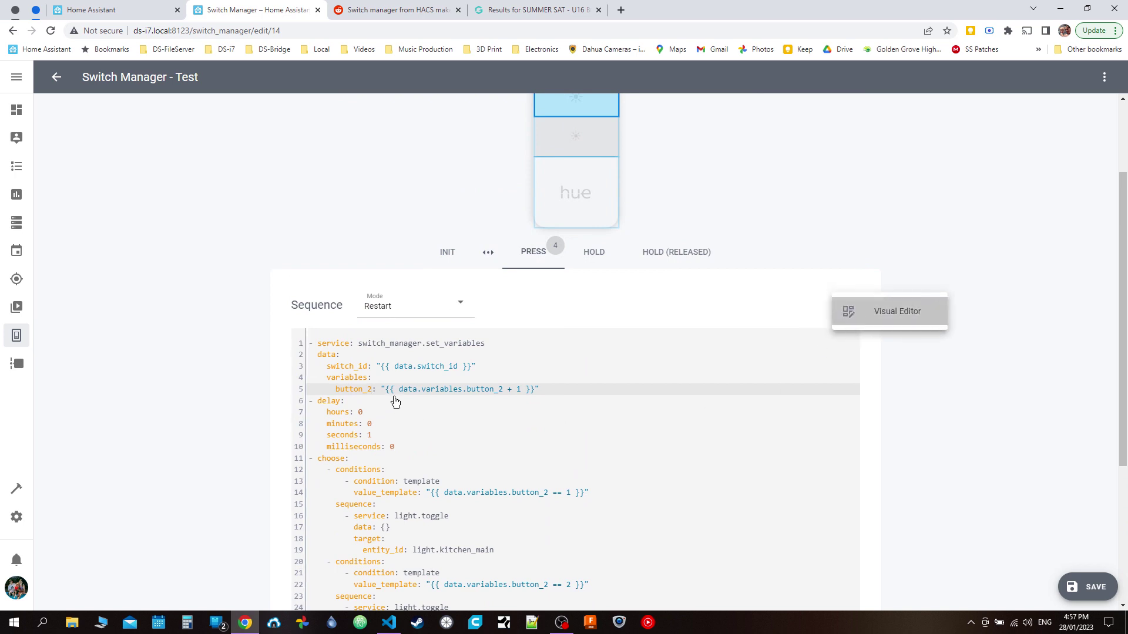
{"action": "key", "text": "Return"}
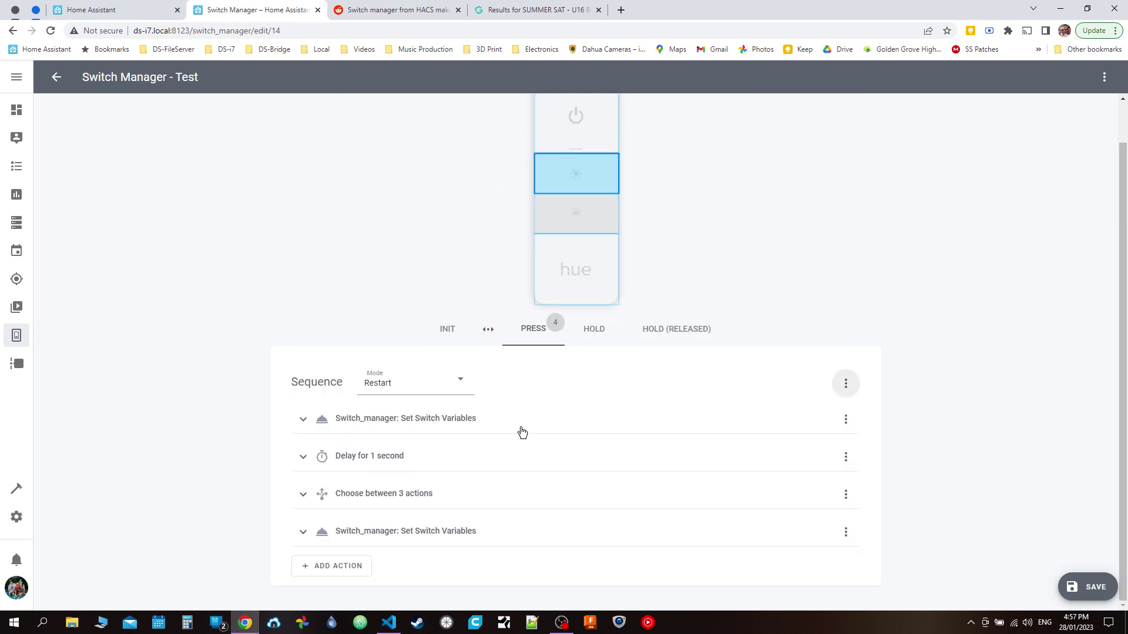
{"action": "left_click", "coordinate": [427, 416]}
{"action": "scroll", "coordinate": [474, 407], "scroll_direction": "down", "scroll_amount": 3}
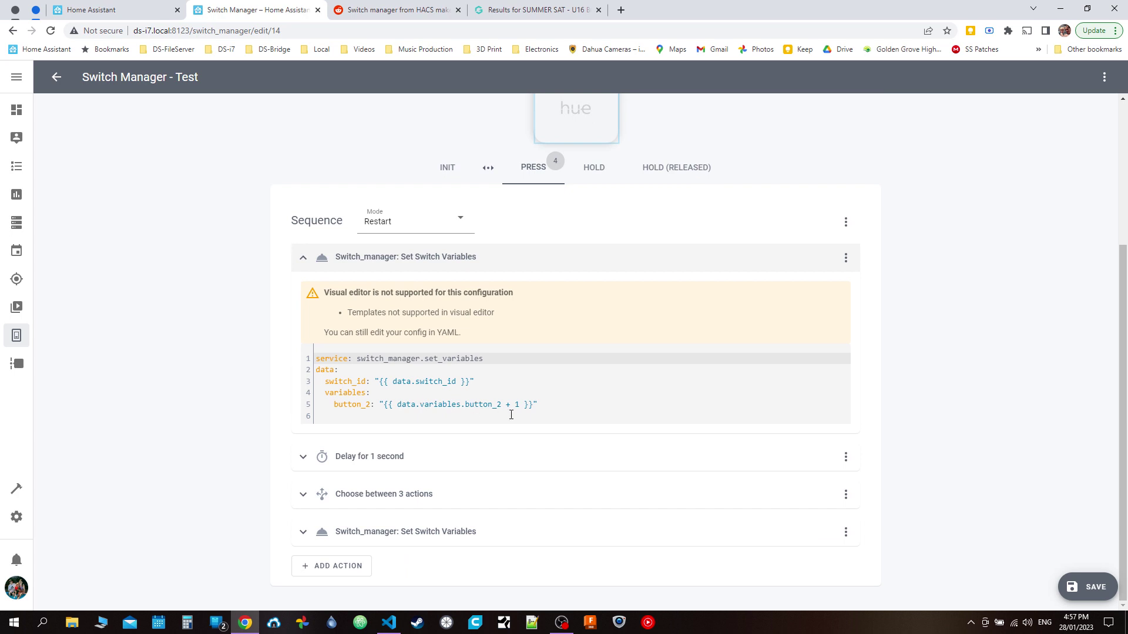
{"action": "scroll", "coordinate": [435, 456], "scroll_direction": "up", "scroll_amount": 3}
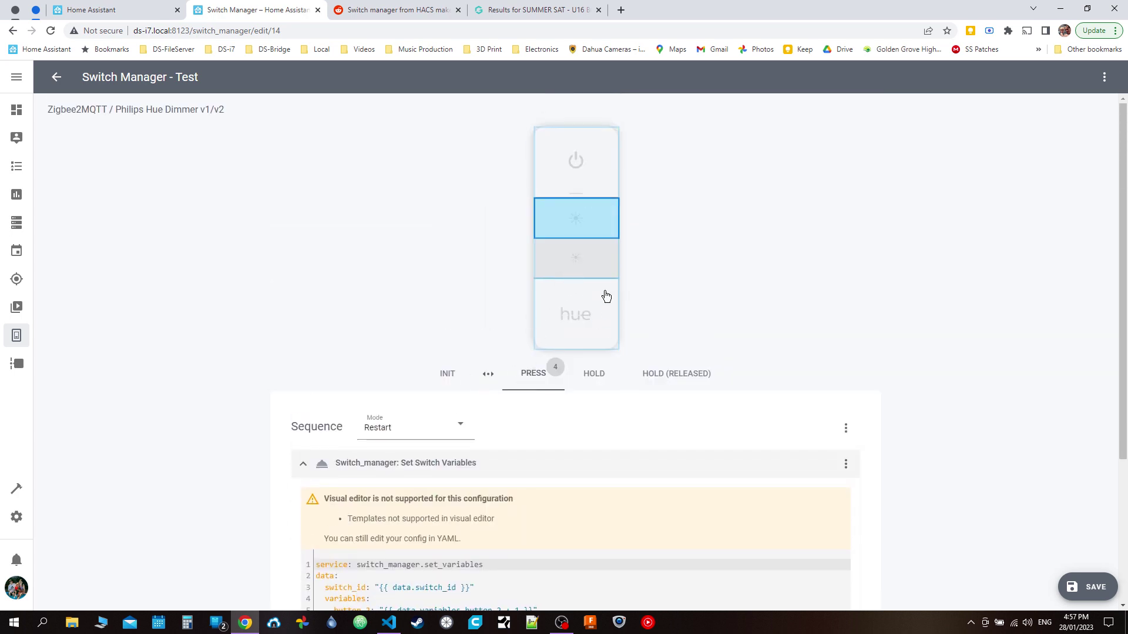
{"action": "scroll", "coordinate": [944, 373], "scroll_direction": "down", "scroll_amount": 3}
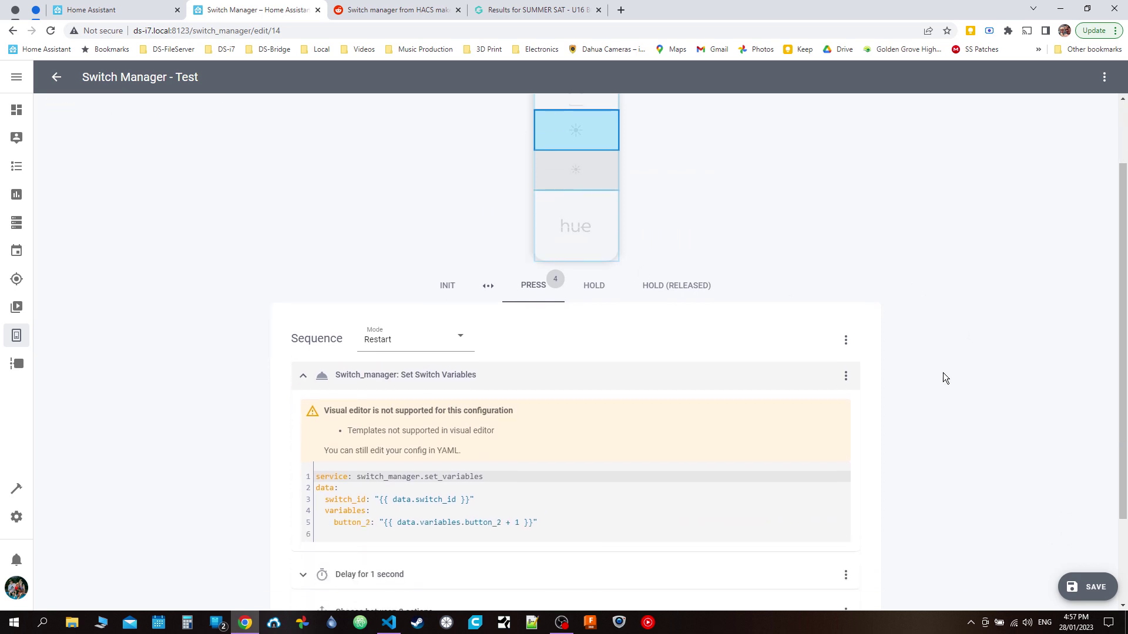
{"action": "scroll", "coordinate": [943, 373], "scroll_direction": "up", "scroll_amount": 3}
{"action": "scroll", "coordinate": [942, 378], "scroll_direction": "up", "scroll_amount": 1}
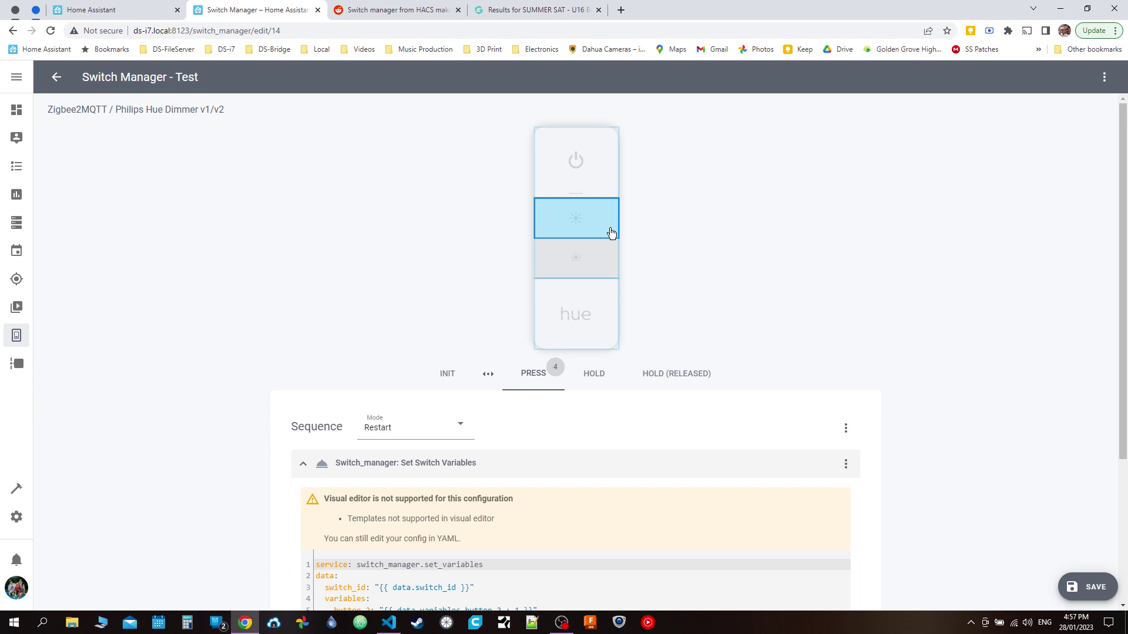
{"action": "left_click", "coordinate": [847, 428]}
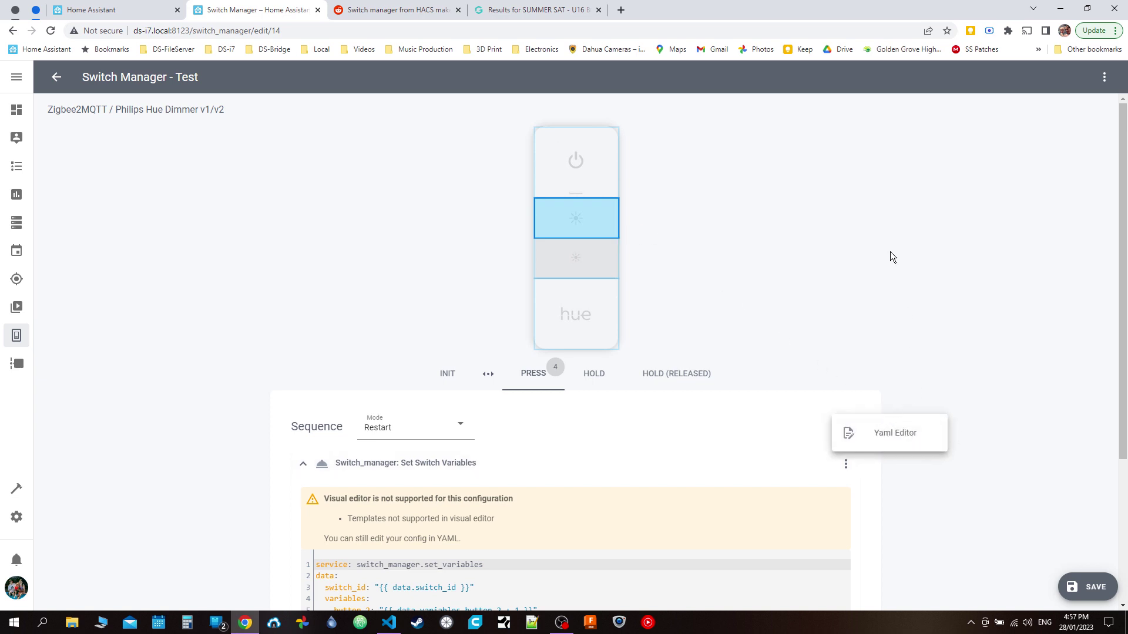
Step: Dismiss the options menu and save the Test switch
{"action": "left_click", "coordinate": [884, 236]}
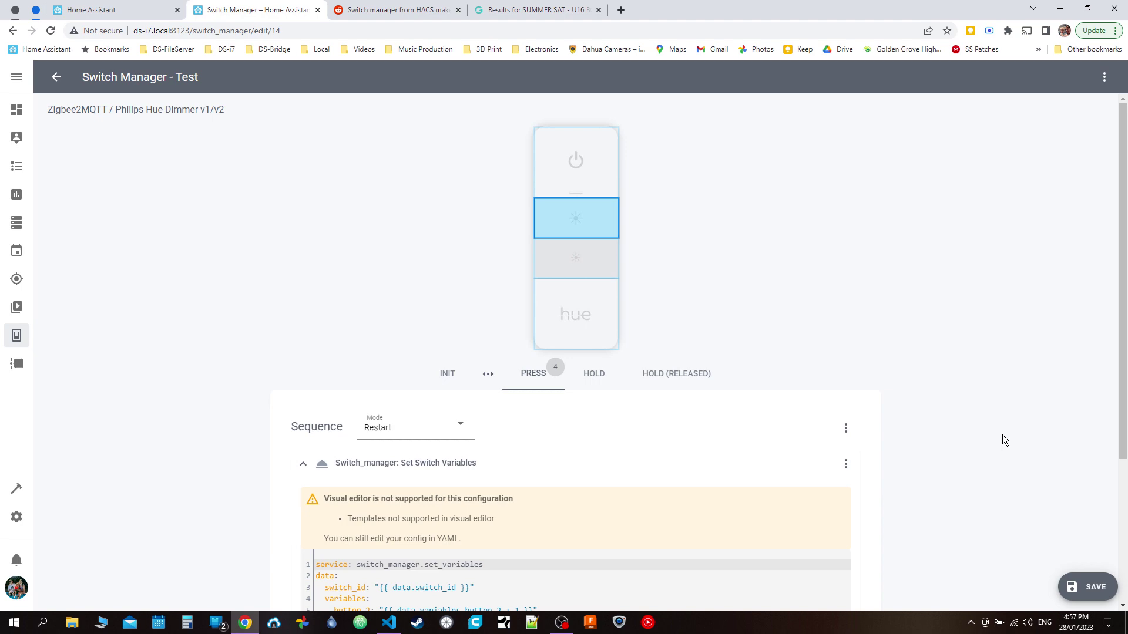
{"action": "left_click", "coordinate": [1090, 588]}
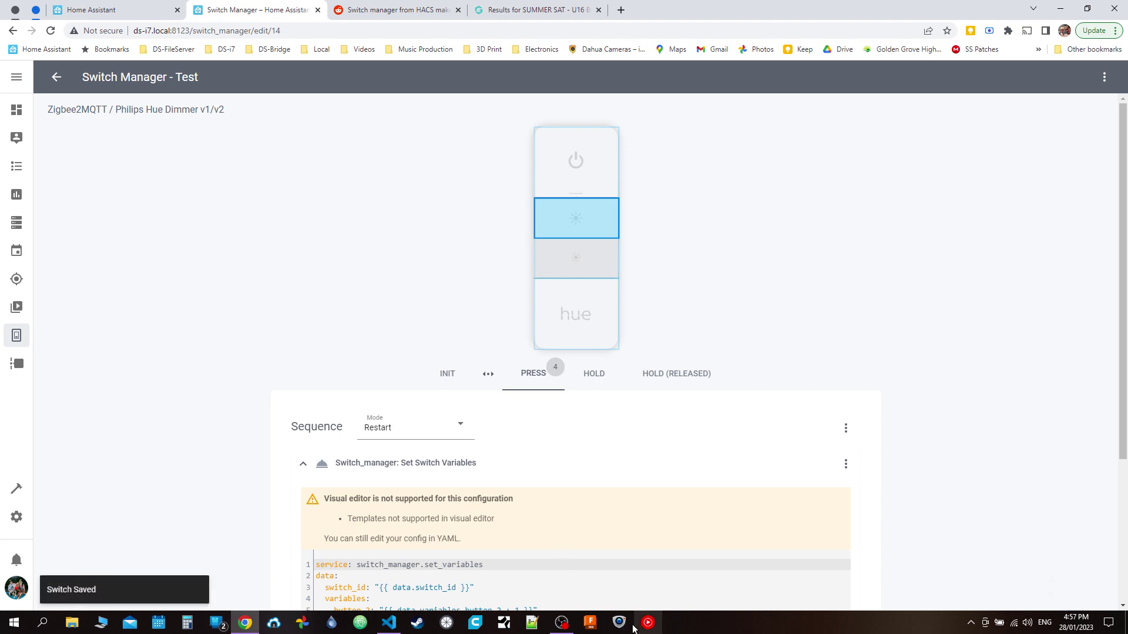
{"action": "left_click", "coordinate": [568, 626]}
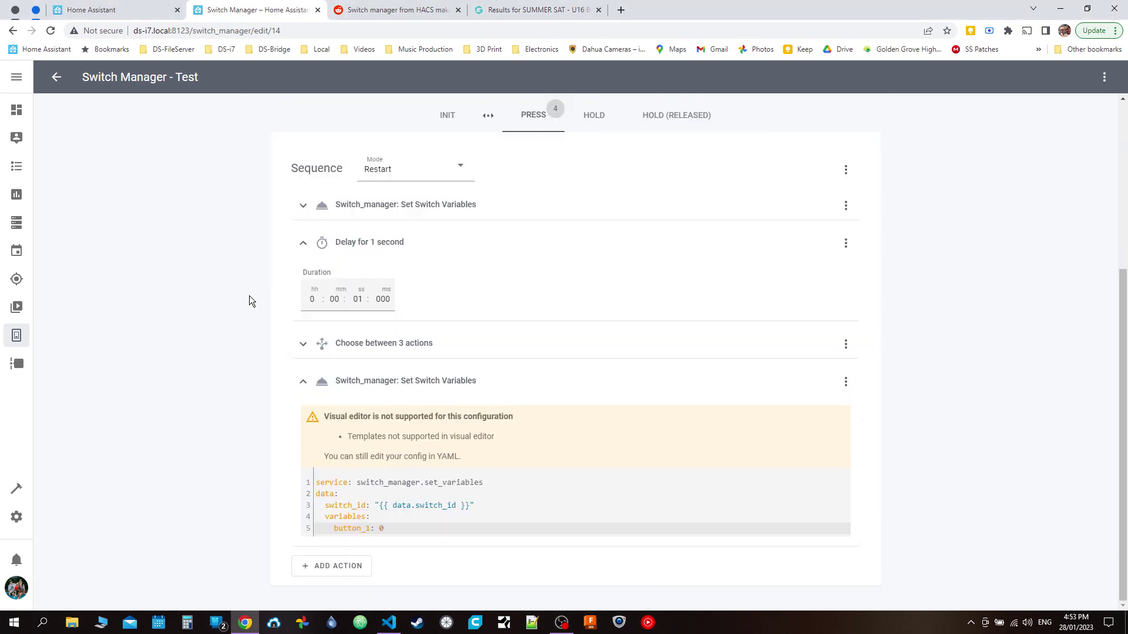
{"action": "scroll", "coordinate": [249, 295], "scroll_direction": "up", "scroll_amount": 5}
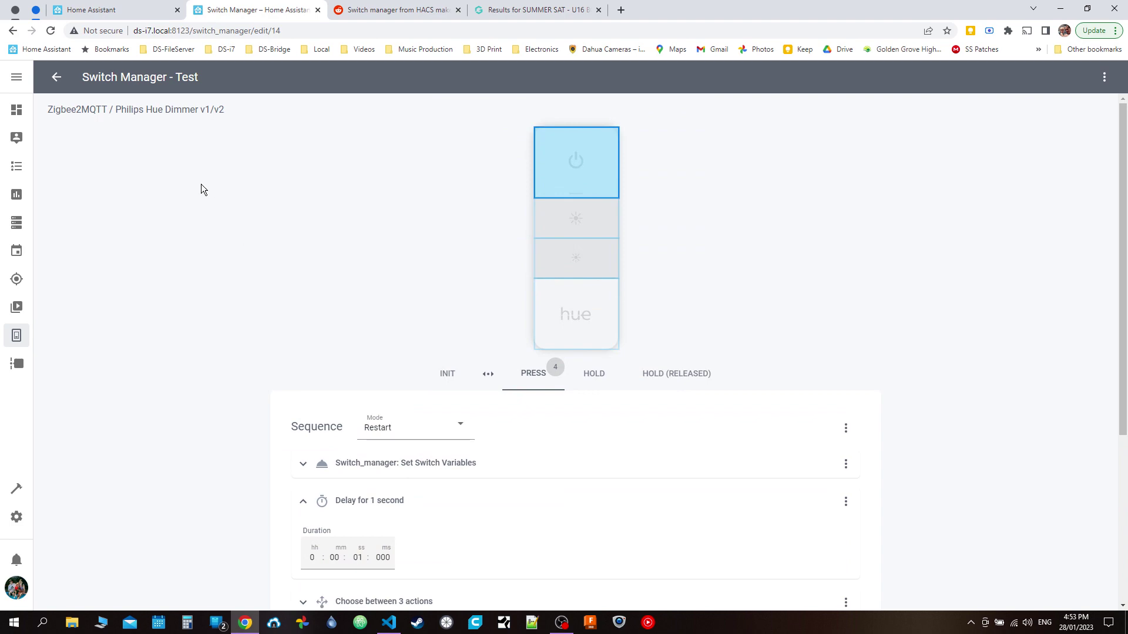